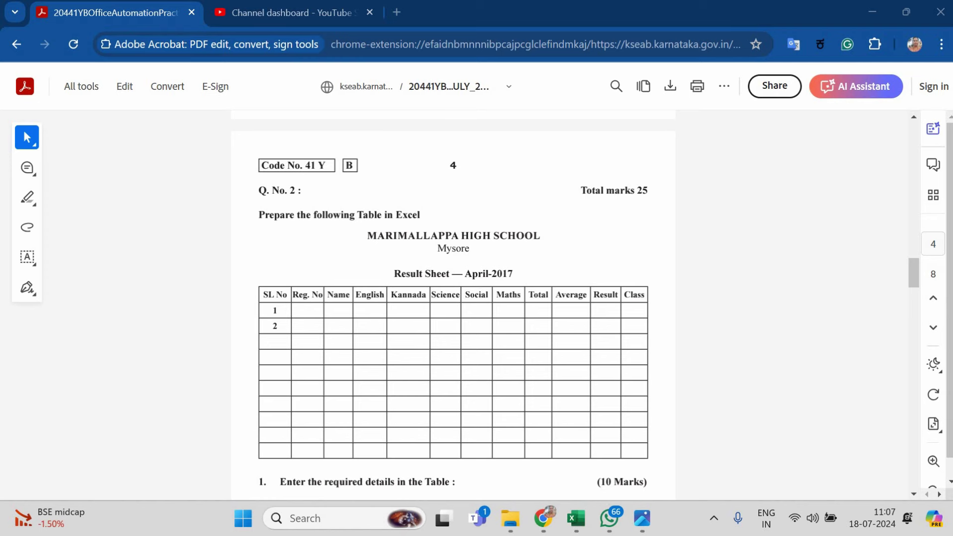
# Review the school name and Mysore heading in the task document
pyautogui.scroll(-1, 453, 298)
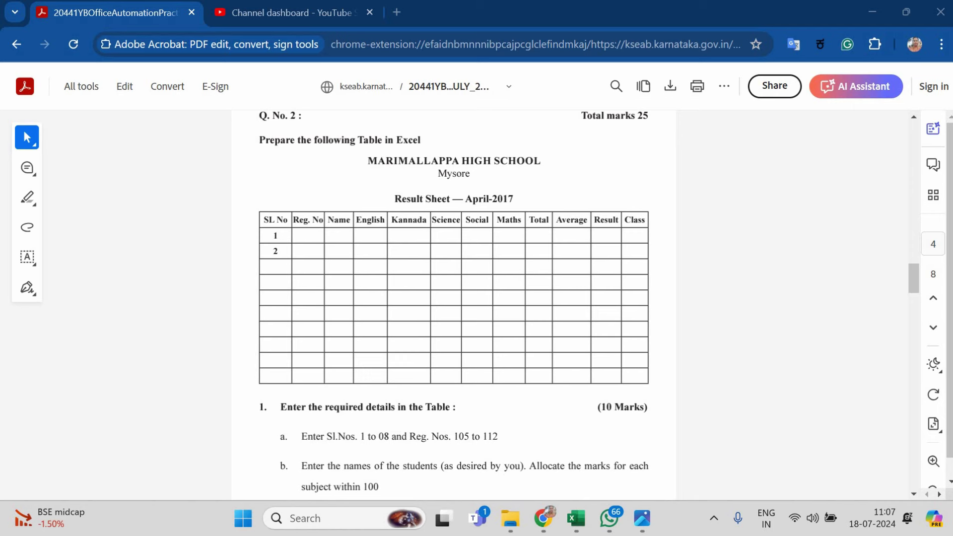
pyautogui.moveTo(368, 160)
pyautogui.mouseDown()
pyautogui.moveTo(544, 162)
pyautogui.moveTo(470, 174)
pyautogui.mouseUp()
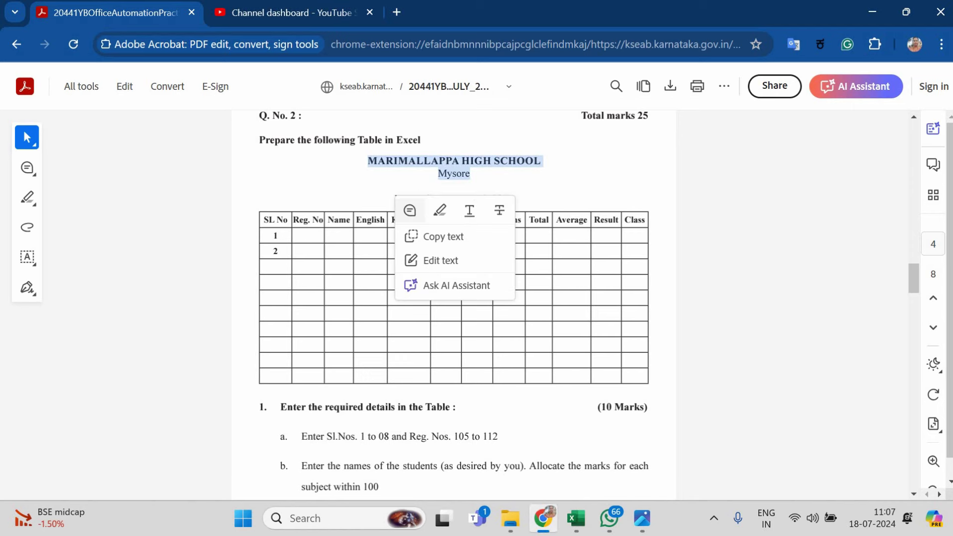
pyautogui.click(438, 233)
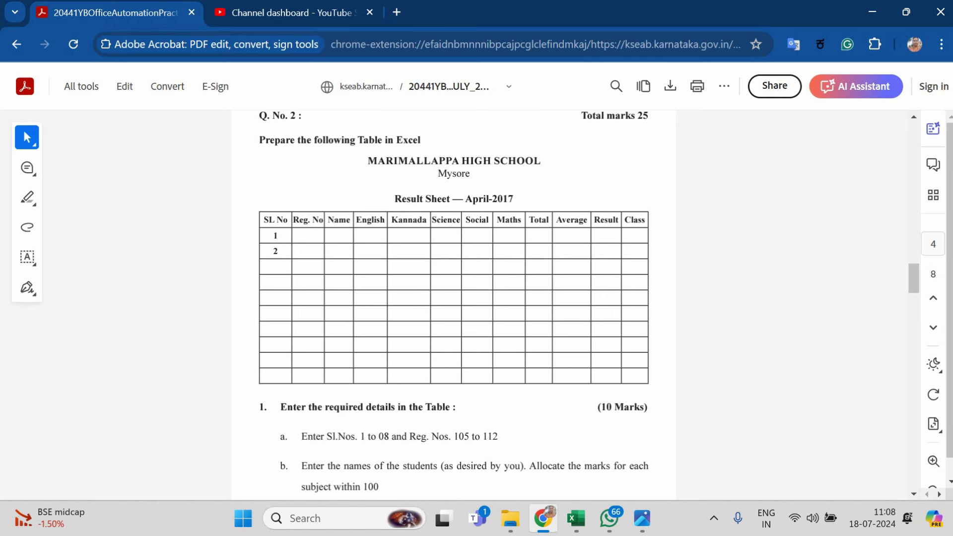
pyautogui.scroll(-3, 454, 298)
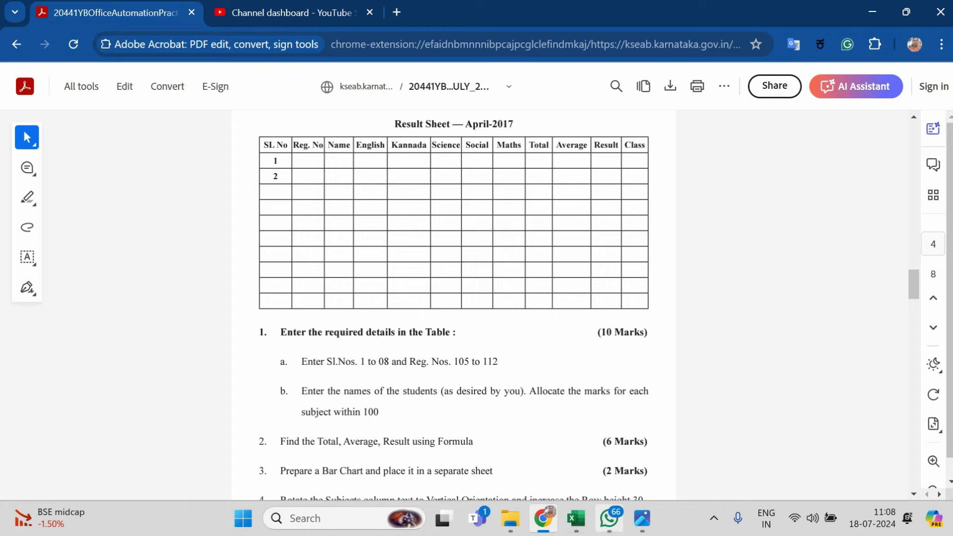
# Enter Reg Nos 105 and 106 in B6:B7 of the marks workbook
pyautogui.click(575, 519)
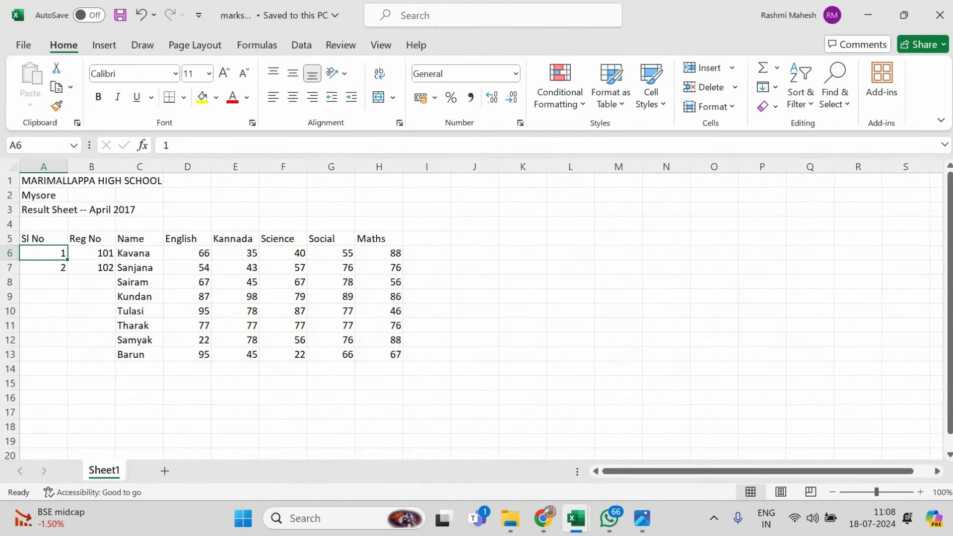
pyautogui.press('Right')
pyautogui.hotkey('shift', 'Down')
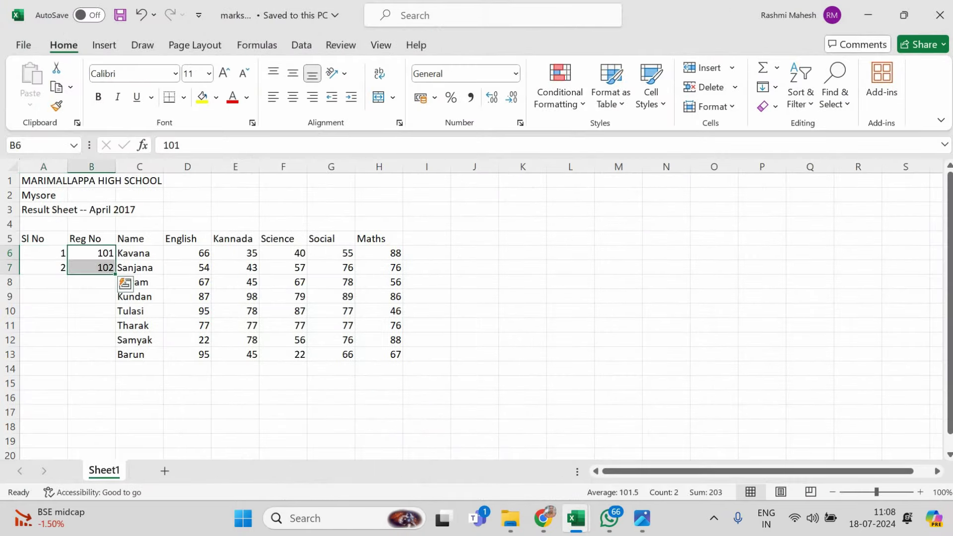
pyautogui.write('105')
pyautogui.press('Return')
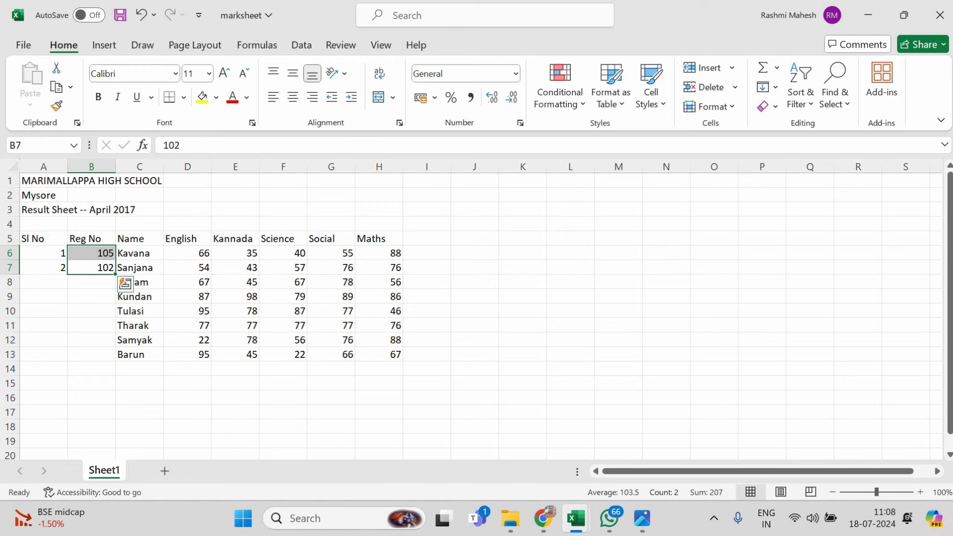
pyautogui.write('106')
pyautogui.press('Return')
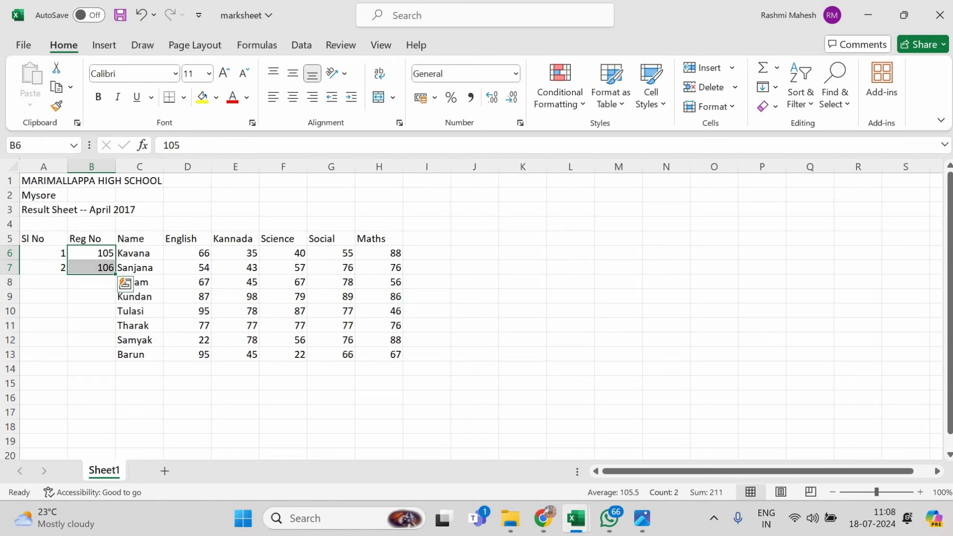
# Extend the Sl No series to 8 and the Reg No series to 112 down to row 13
pyautogui.click(91, 311)
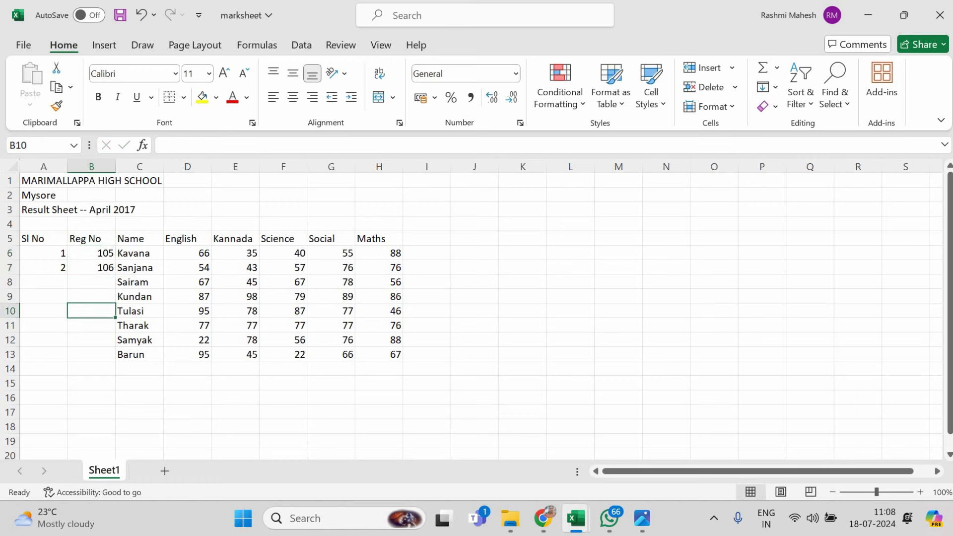
pyautogui.moveTo(44, 253); pyautogui.dragTo(63, 355)
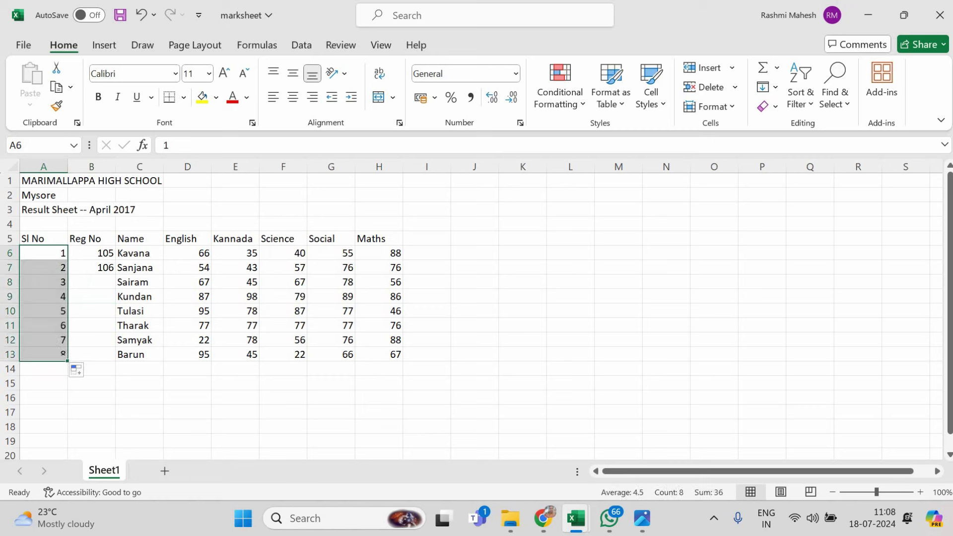
pyautogui.moveTo(92, 253); pyautogui.dragTo(117, 354)
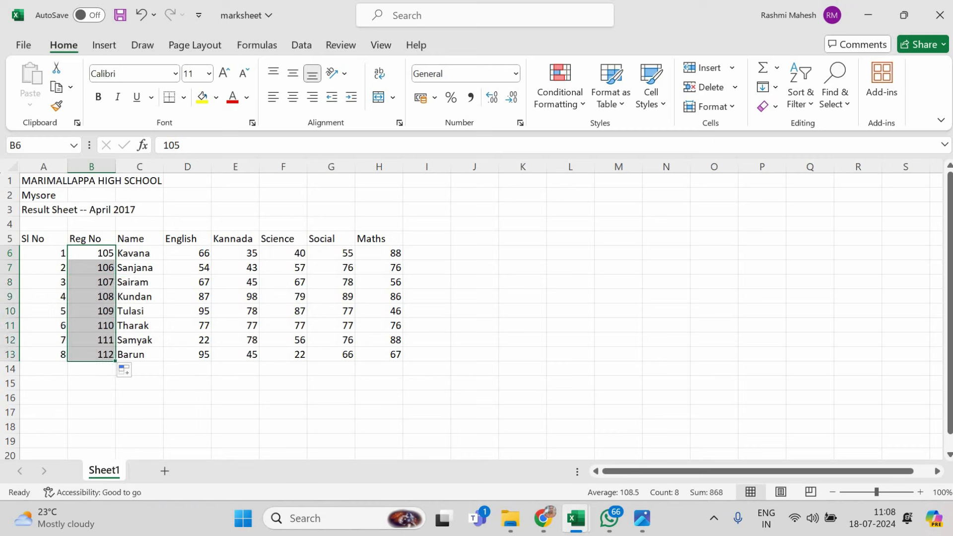
pyautogui.moveTo(331, 268); pyautogui.dragTo(331, 253)
pyautogui.click(426, 238)
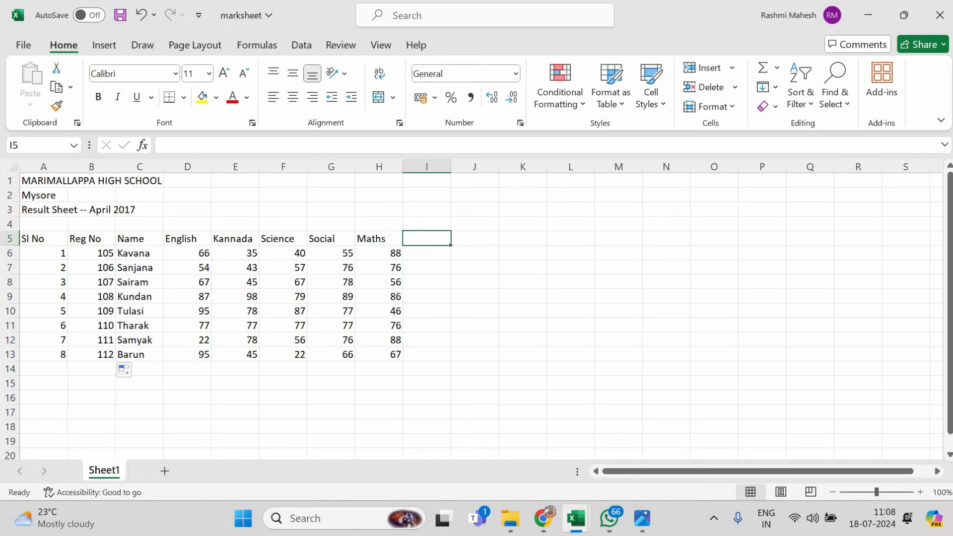
# Merge and center the three title rows A1:H1, A2:H2 and A3:H3
pyautogui.moveTo(379, 180); pyautogui.dragTo(44, 181)
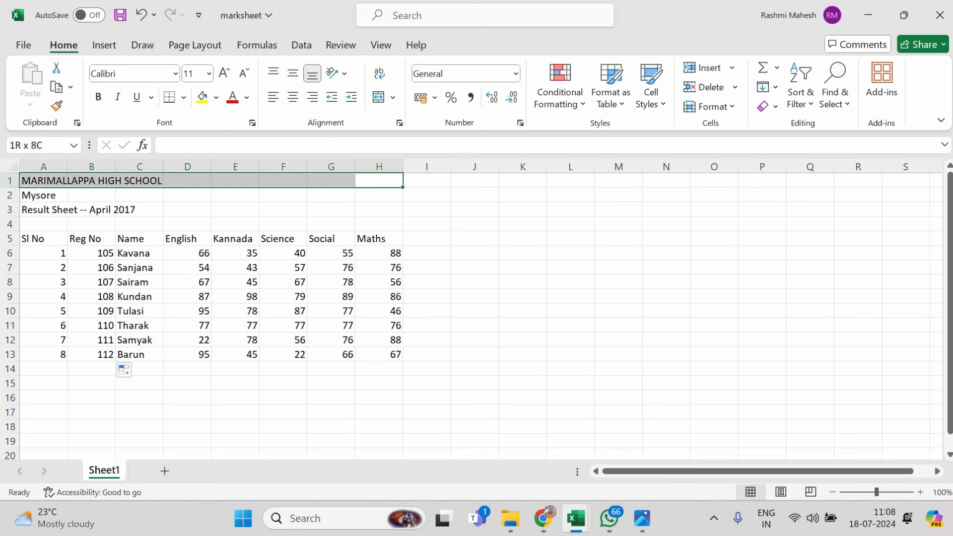
pyautogui.click(378, 97)
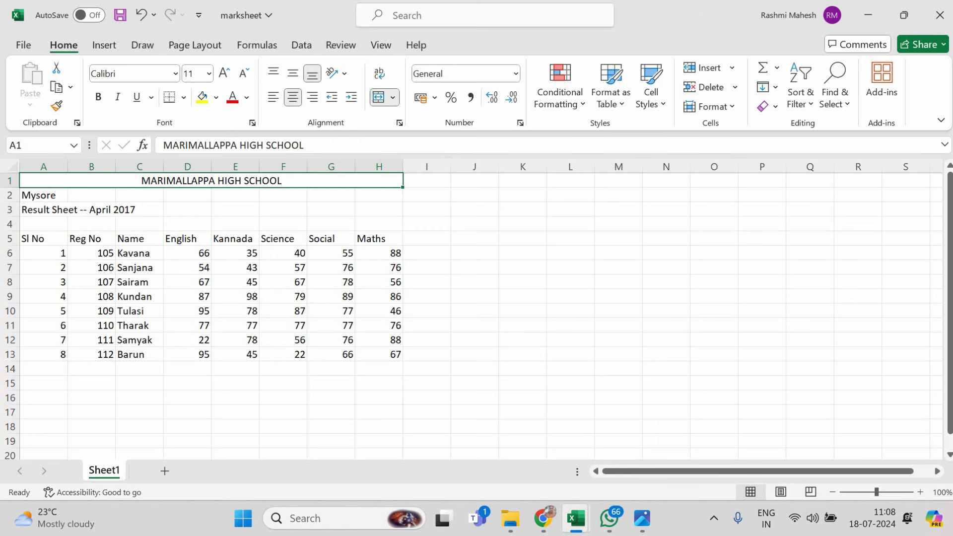
pyautogui.moveTo(379, 195); pyautogui.dragTo(44, 195)
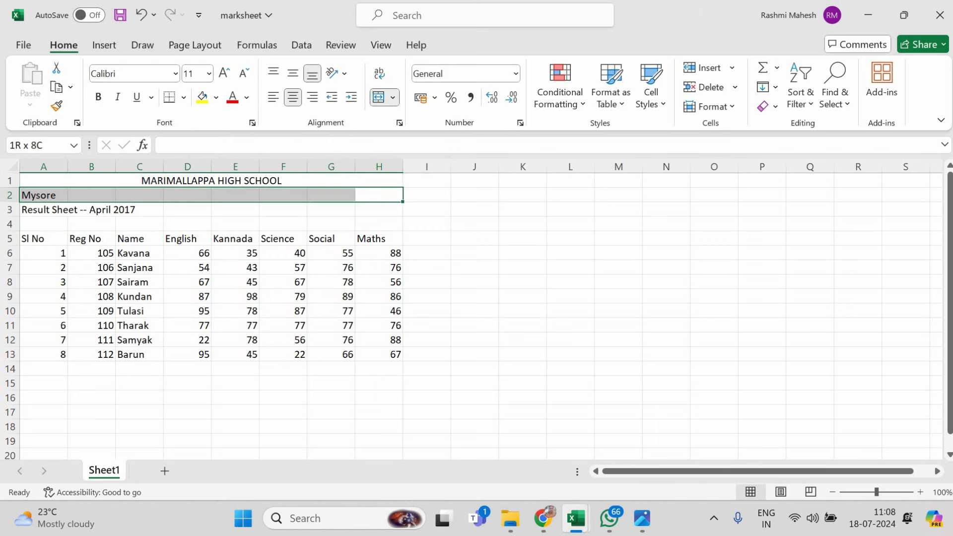
pyautogui.click(379, 97)
pyautogui.moveTo(378, 209); pyautogui.dragTo(44, 209)
pyautogui.click(379, 97)
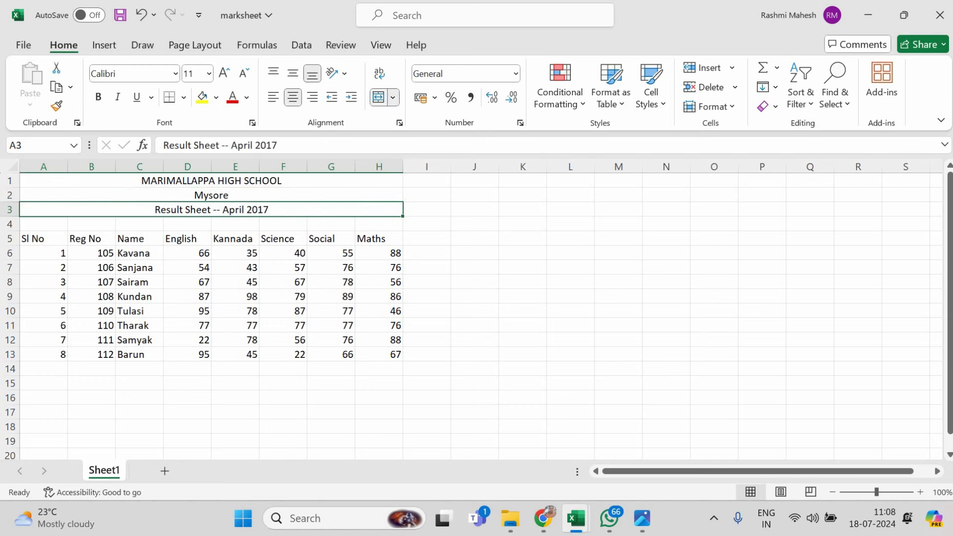
# Enlarge the school title and the Mysore line, bringing Mysore to 20 pt
pyautogui.click(211, 181)
pyautogui.click(209, 73)
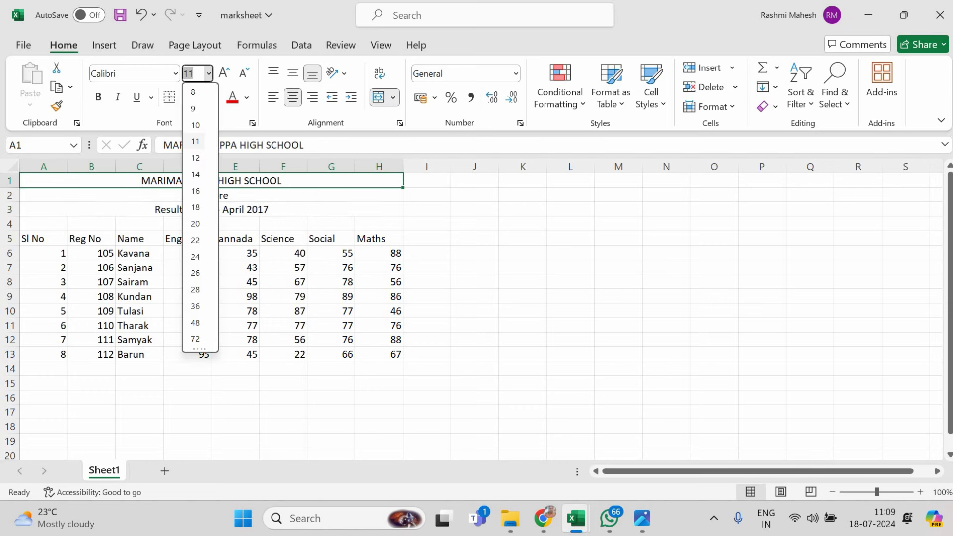
pyautogui.click(224, 73)
pyautogui.click(224, 73)
pyautogui.click(224, 73)
pyautogui.click(224, 73)
pyautogui.click(224, 73)
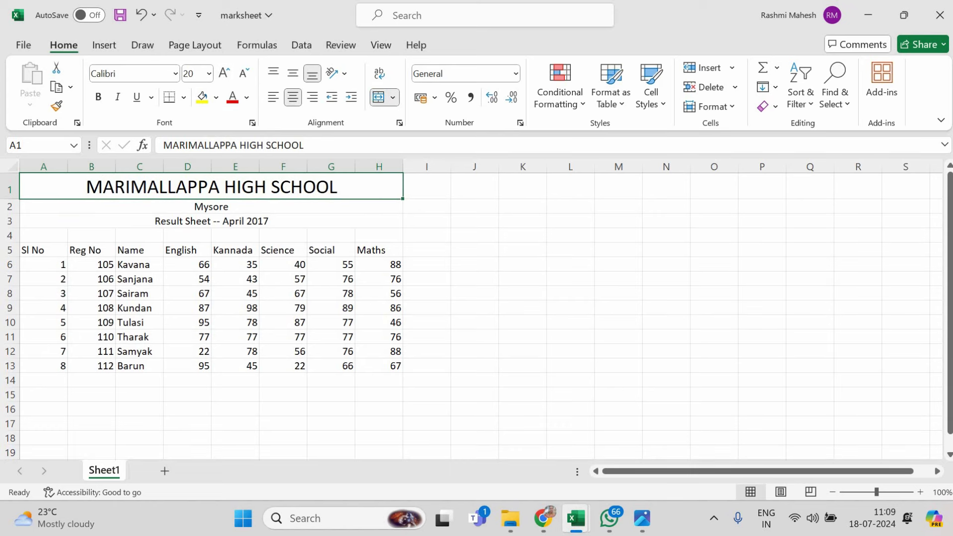
pyautogui.click(224, 73)
pyautogui.press('Down')
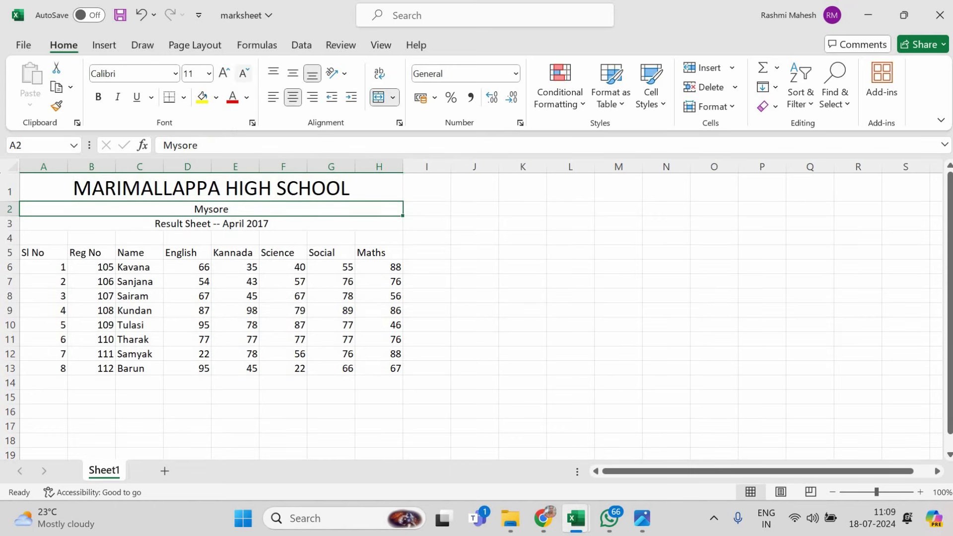
pyautogui.click(224, 73)
pyautogui.click(224, 73)
pyautogui.click(224, 73)
pyautogui.click(224, 73)
pyautogui.click(224, 73)
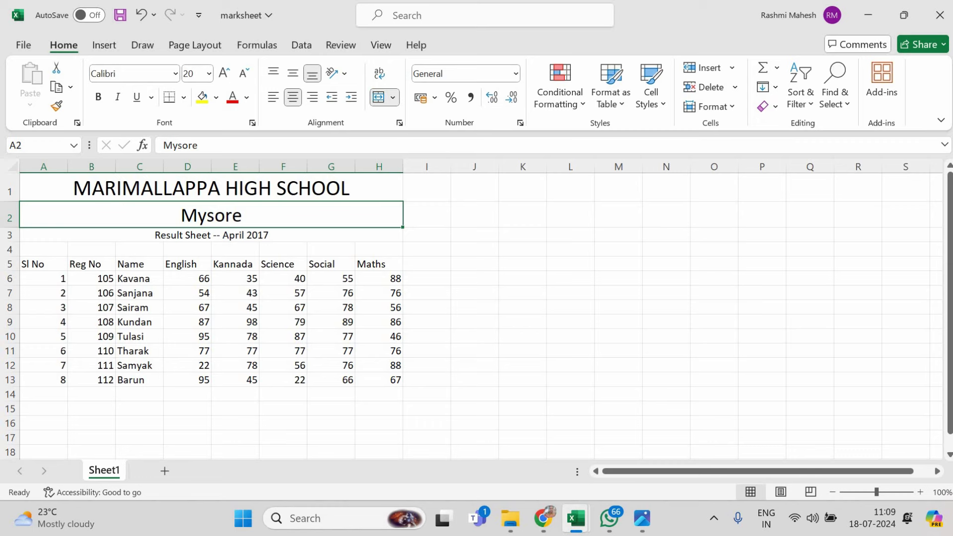
# Center the A5:H5 column headers and maximize the Excel window
pyautogui.moveTo(35, 263); pyautogui.dragTo(379, 264)
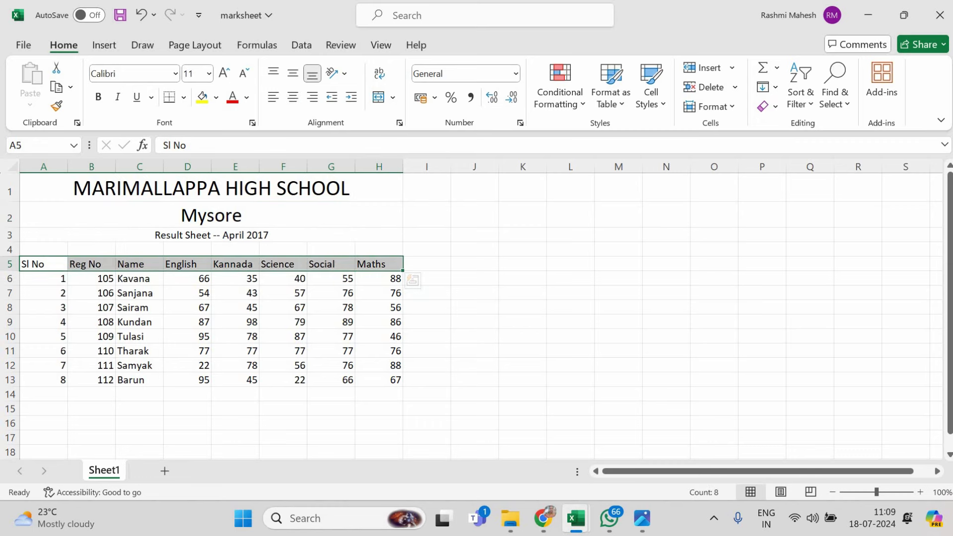
pyautogui.click(293, 97)
pyautogui.click(188, 307)
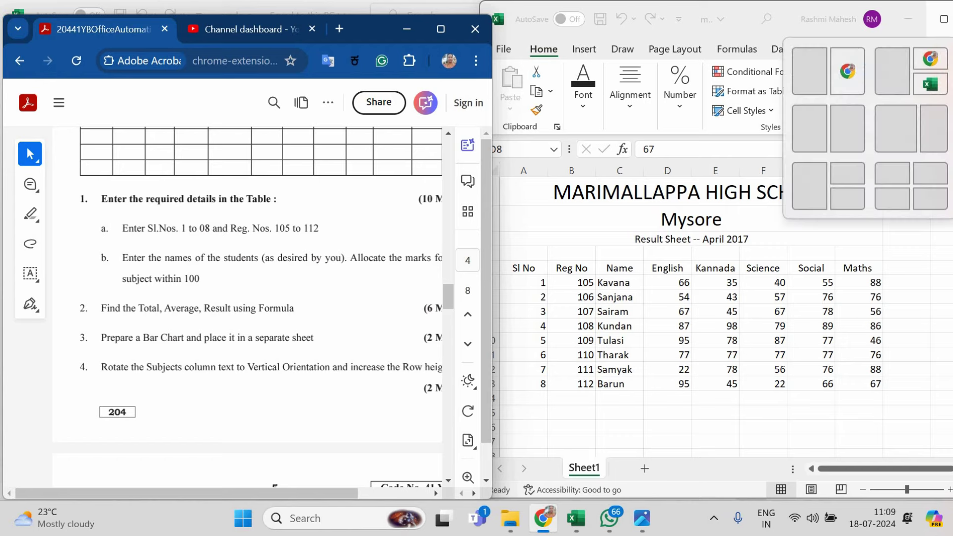
pyautogui.click(944, 19)
# Add headers Total, Average and Result in I5:K5 and Class in L5
pyautogui.click(427, 263)
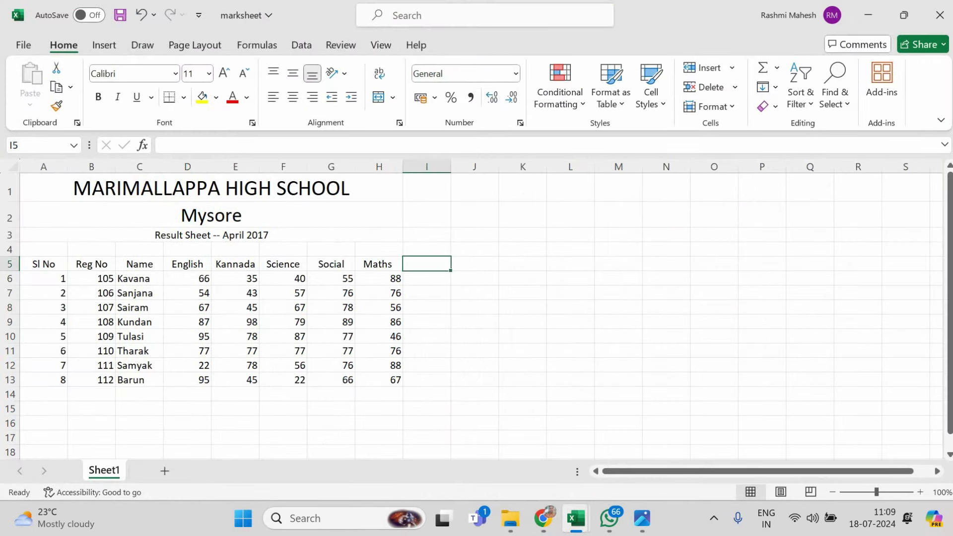
pyautogui.write('Total')
pyautogui.press('Tab')
pyautogui.write('Av')
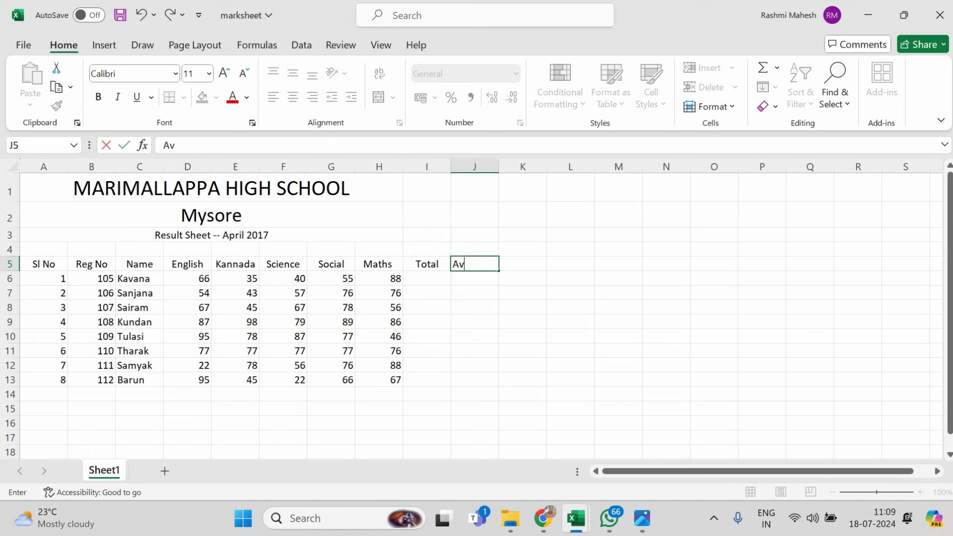
pyautogui.write('erage')
pyautogui.press('Tab')
pyautogui.write('Re')
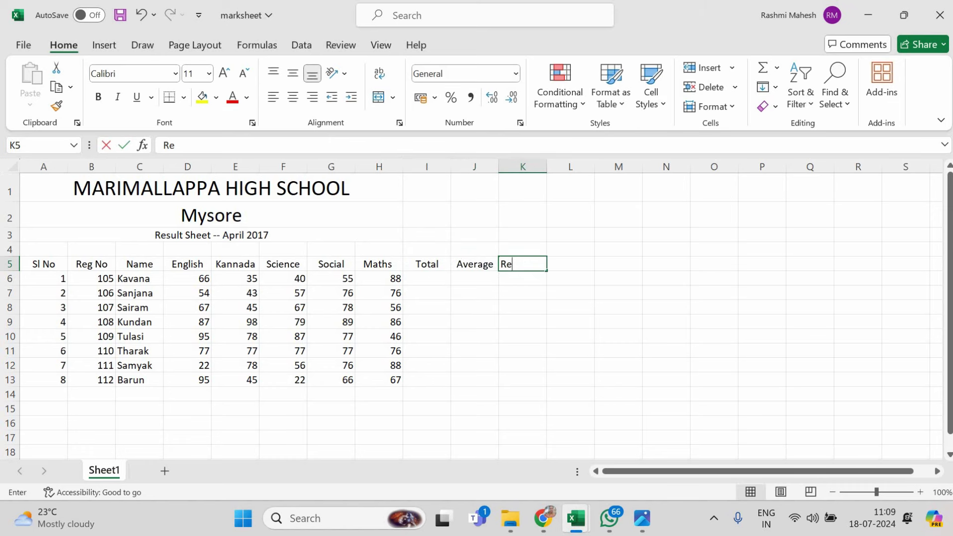
pyautogui.write('sult')
pyautogui.press('Return')
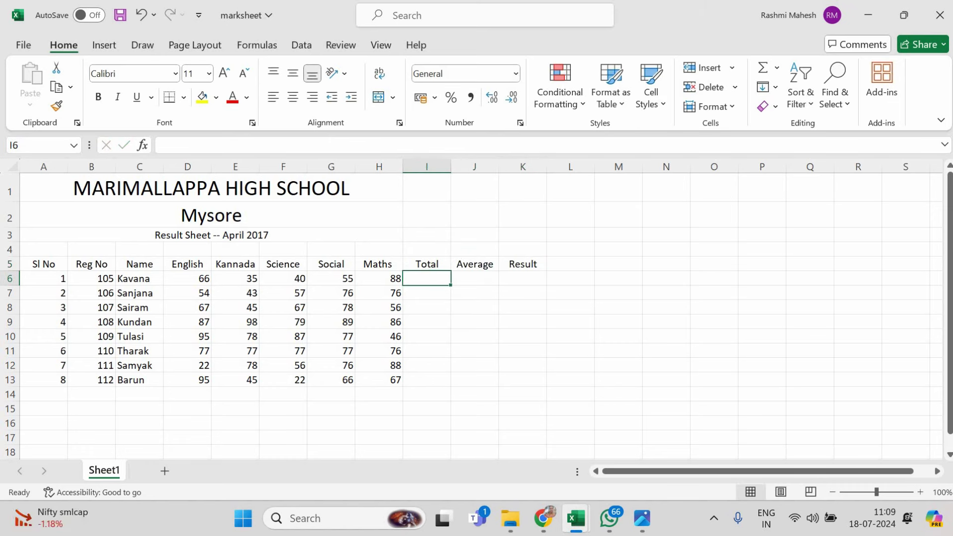
pyautogui.click(570, 264)
pyautogui.write('Class')
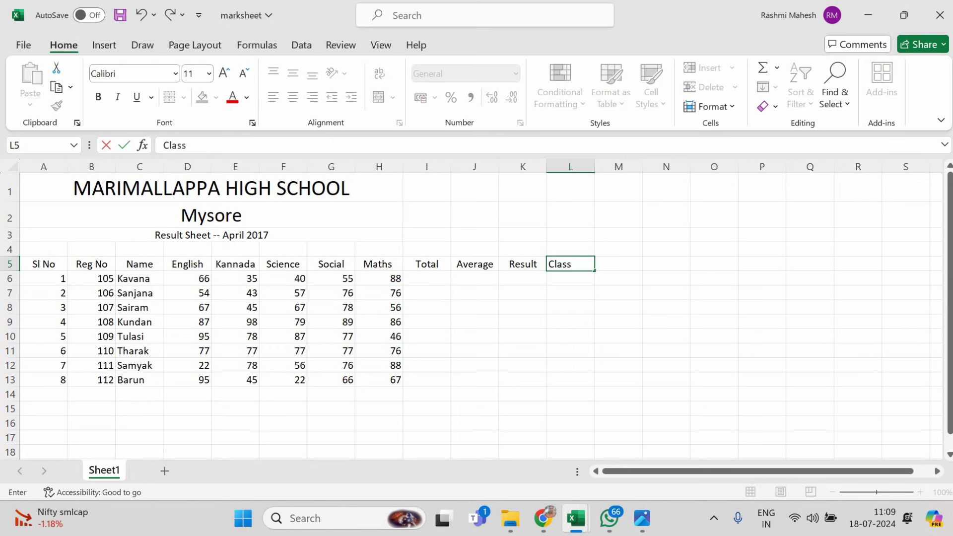
pyautogui.press('Return')
# Enter =SUM(D6:H6) in I6 for the first student's total
pyautogui.press('Left')
pyautogui.press('Left')
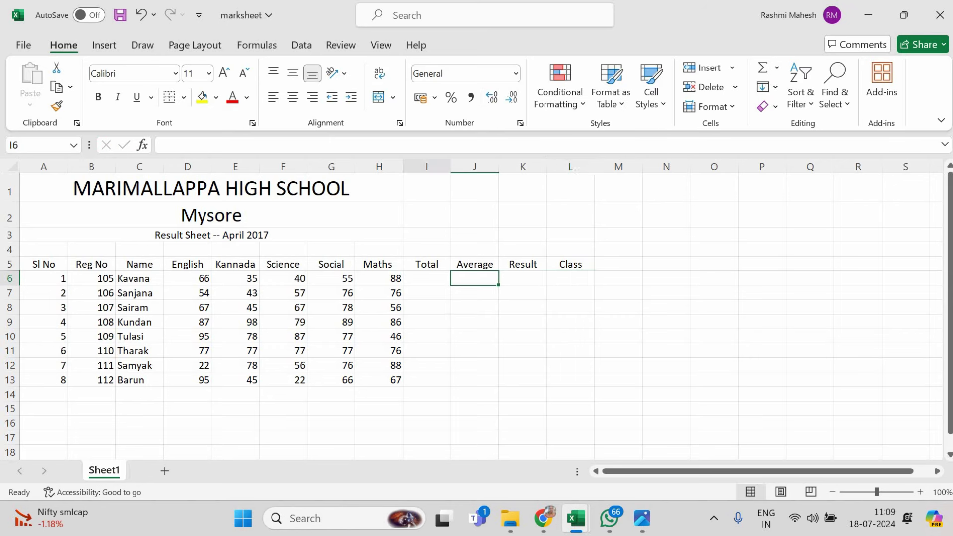
pyautogui.press('Left')
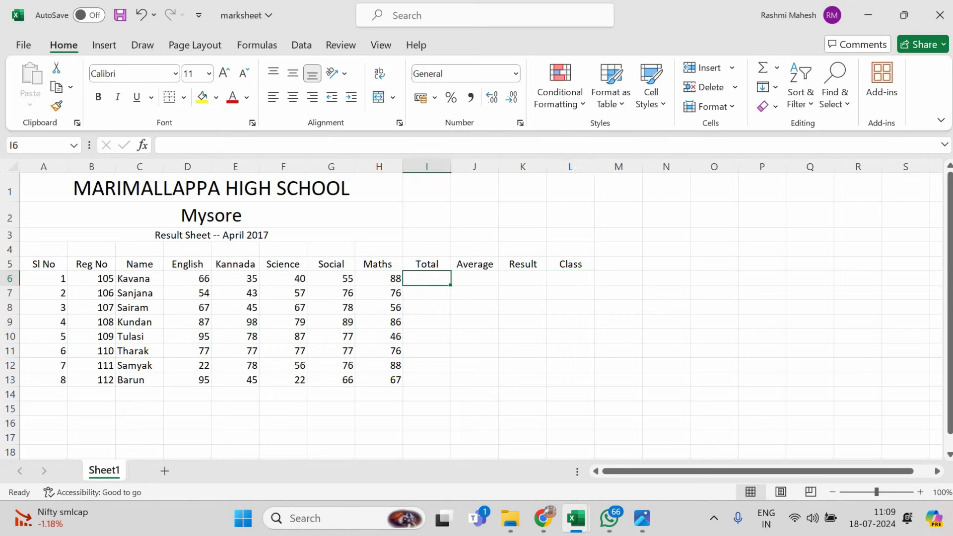
pyautogui.write('=sum(')
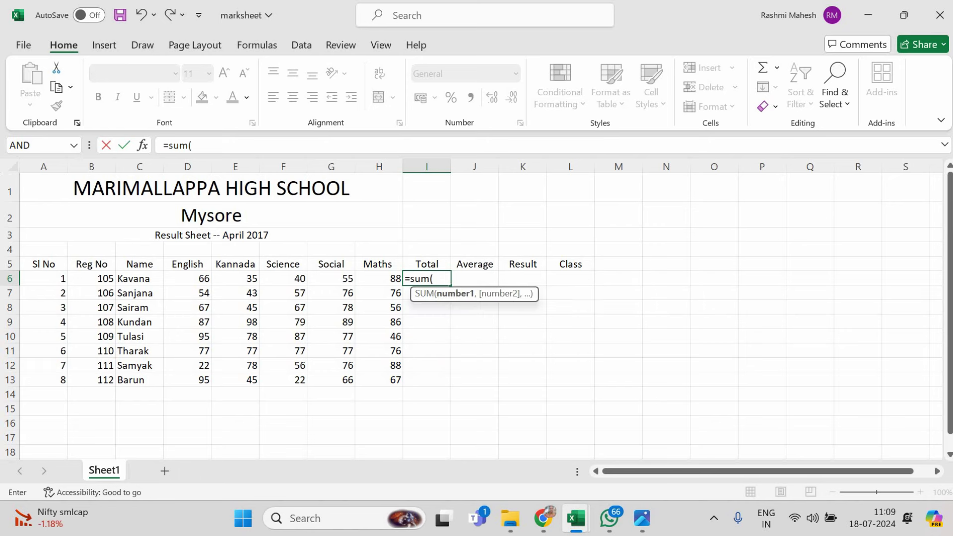
pyautogui.moveTo(187, 278)
pyautogui.mouseDown()
pyautogui.moveTo(442, 296)
pyautogui.moveTo(392, 278)
pyautogui.mouseUp()
pyautogui.write(')')
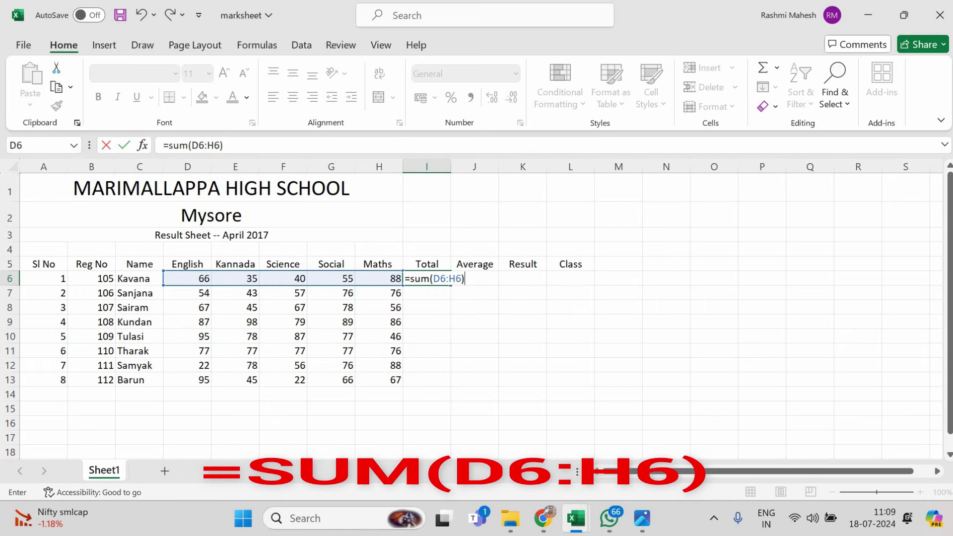
pyautogui.press('Return')
# AutoSum the second student's marks in I7 and fill the total down to I13
pyautogui.moveTo(188, 293); pyautogui.dragTo(392, 293)
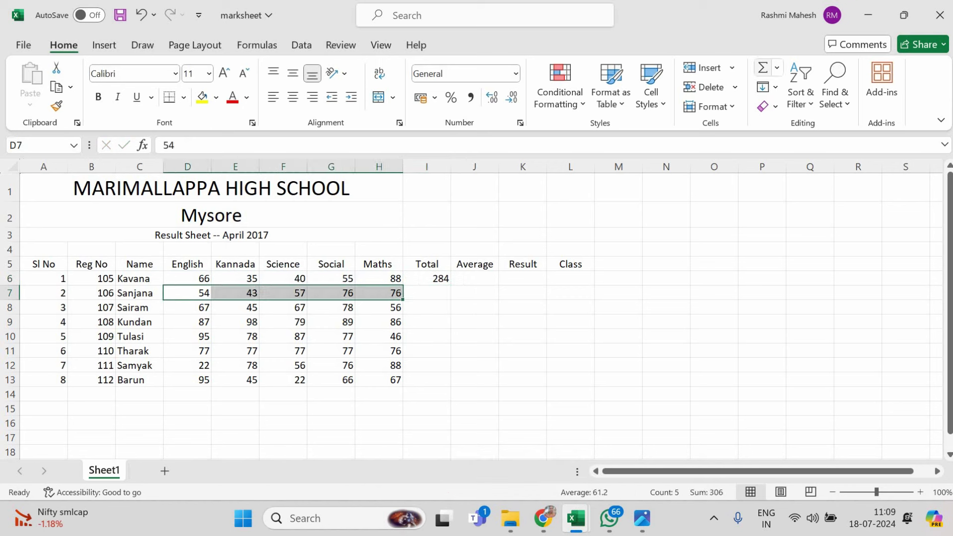
pyautogui.click(763, 67)
pyautogui.click(427, 293)
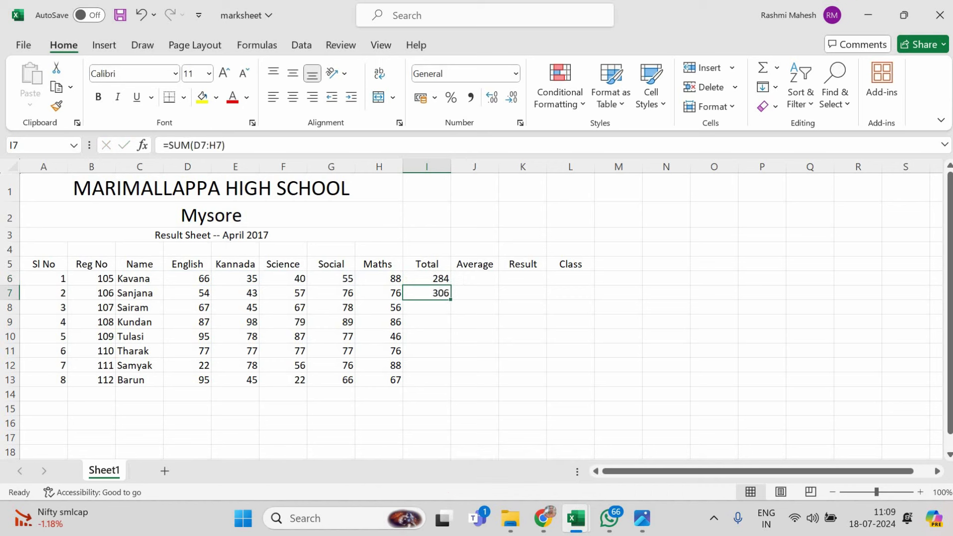
pyautogui.moveTo(451, 299); pyautogui.dragTo(449, 386)
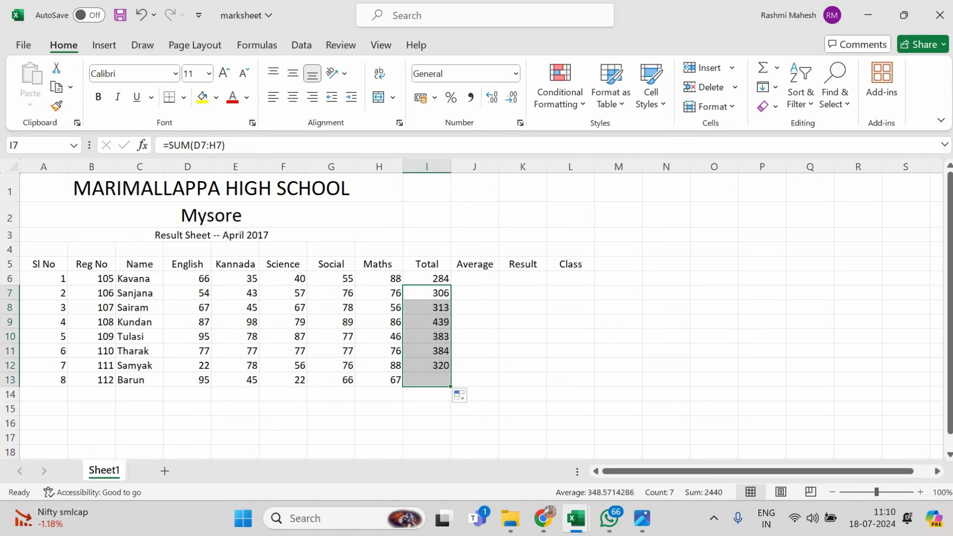
pyautogui.click(475, 278)
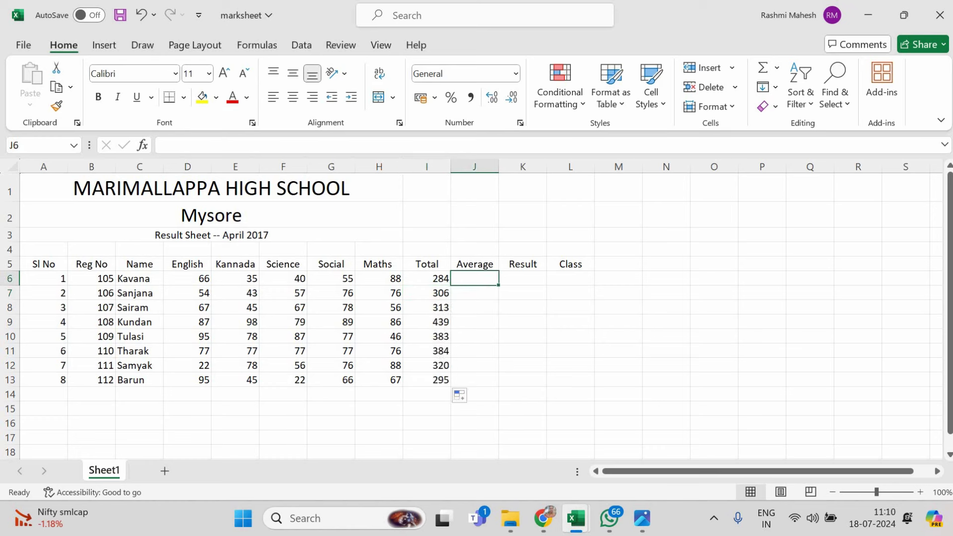
# Enter =I6/500*100 in J6 and fill it down to J13 (56.8 to 59)
pyautogui.press('Left')
pyautogui.press('Left')
pyautogui.press('Left')
pyautogui.press('Left')
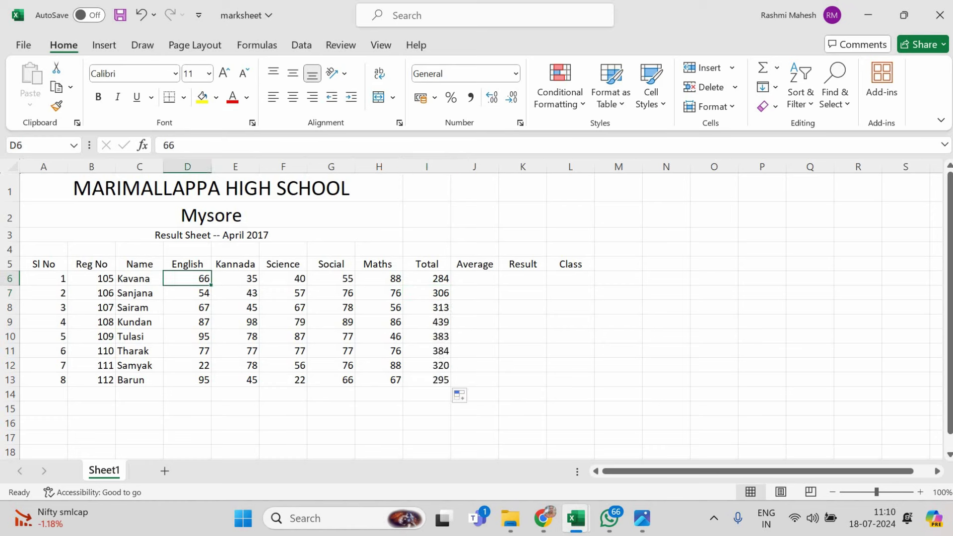
pyautogui.click(475, 278)
pyautogui.write('=')
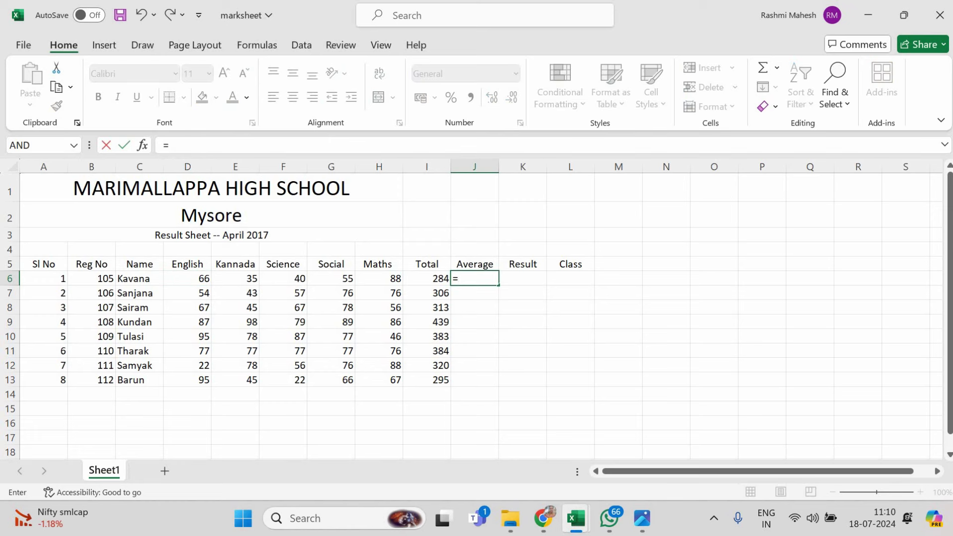
pyautogui.click(427, 279)
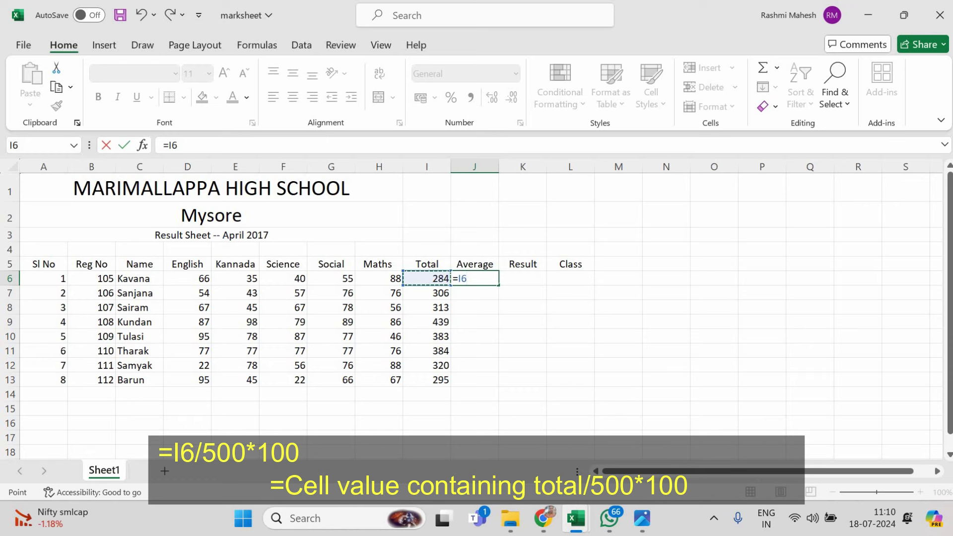
pyautogui.write('/50')
pyautogui.write('00')
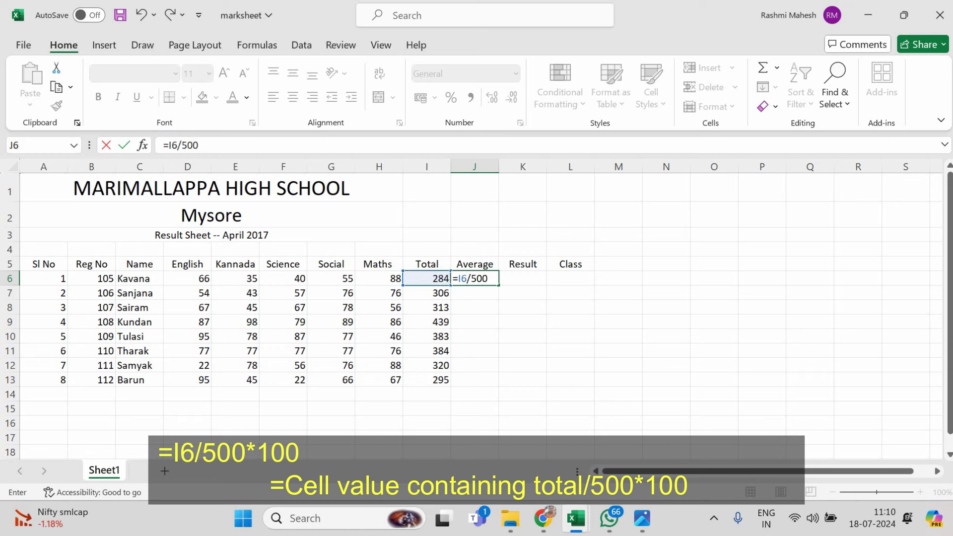
pyautogui.write('*1')
pyautogui.write('00')
pyautogui.press('Return')
pyautogui.click(474, 278)
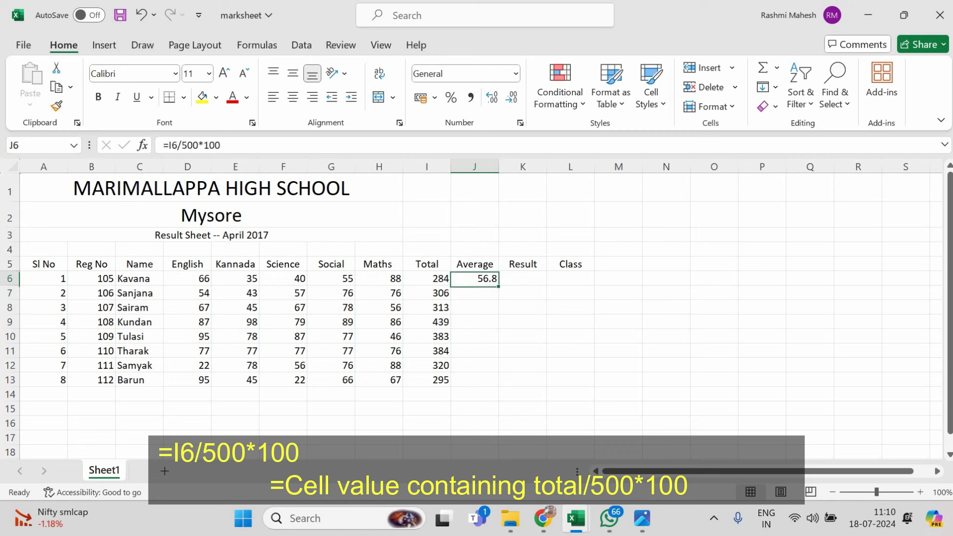
pyautogui.moveTo(498, 285); pyautogui.dragTo(496, 381)
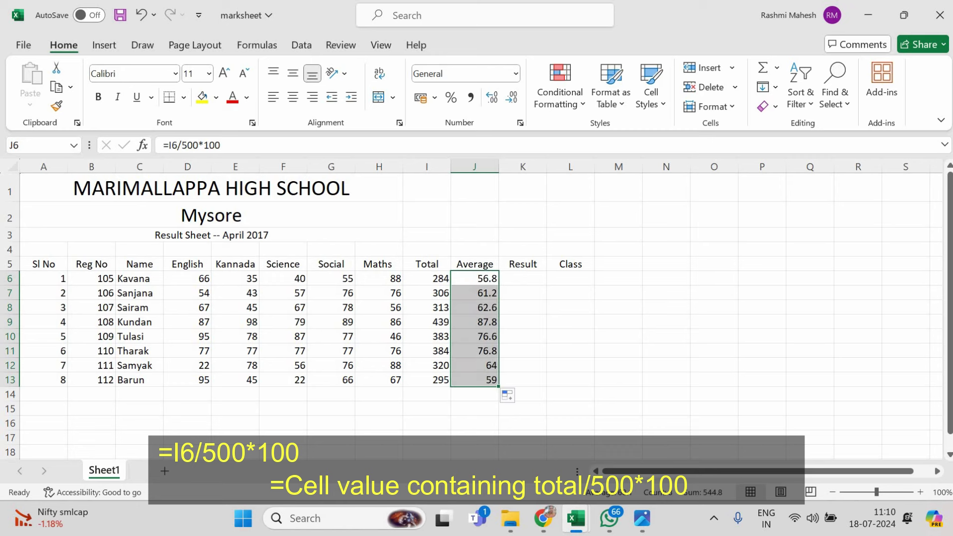
pyautogui.click(523, 279)
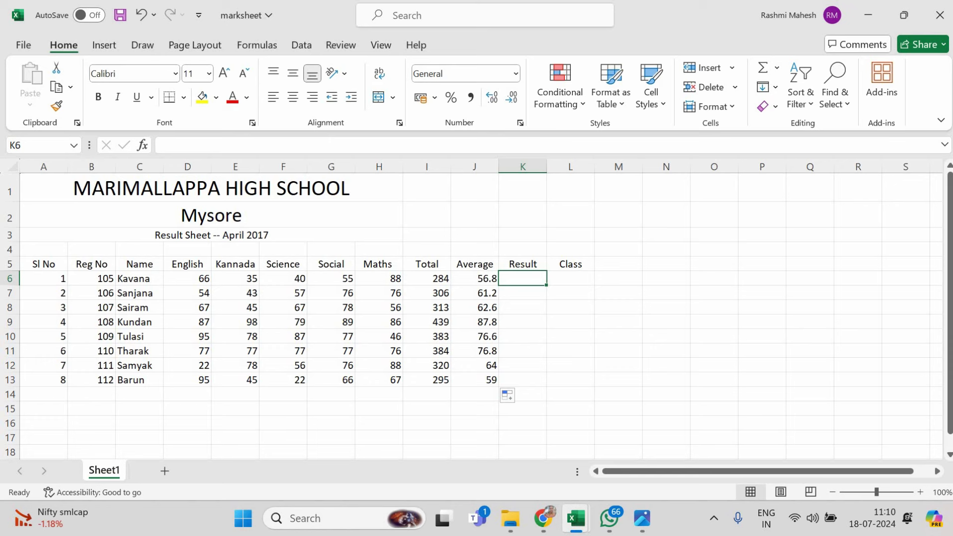
# Start K6's formula =IF(AND( with the D6>=35 and E6>=35 conditions
pyautogui.write('=')
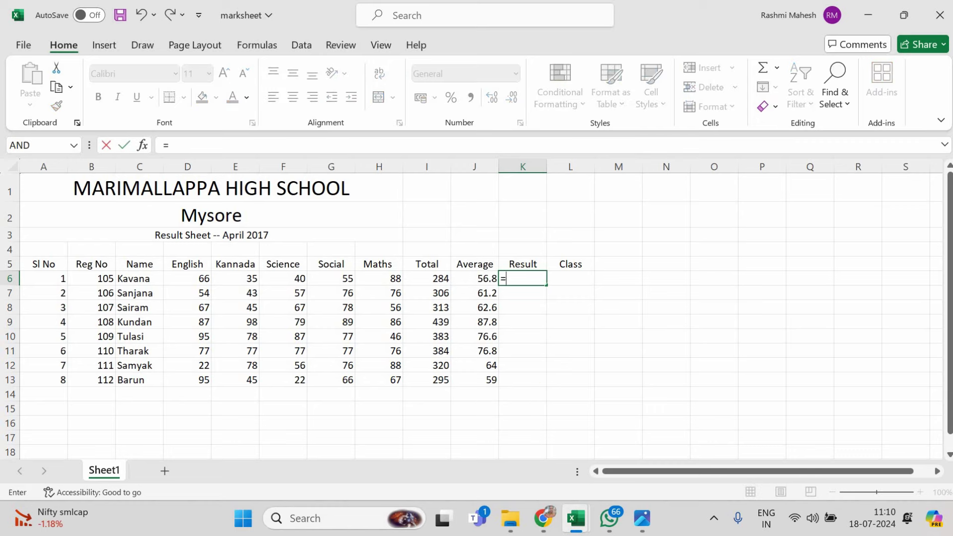
pyautogui.write('if(')
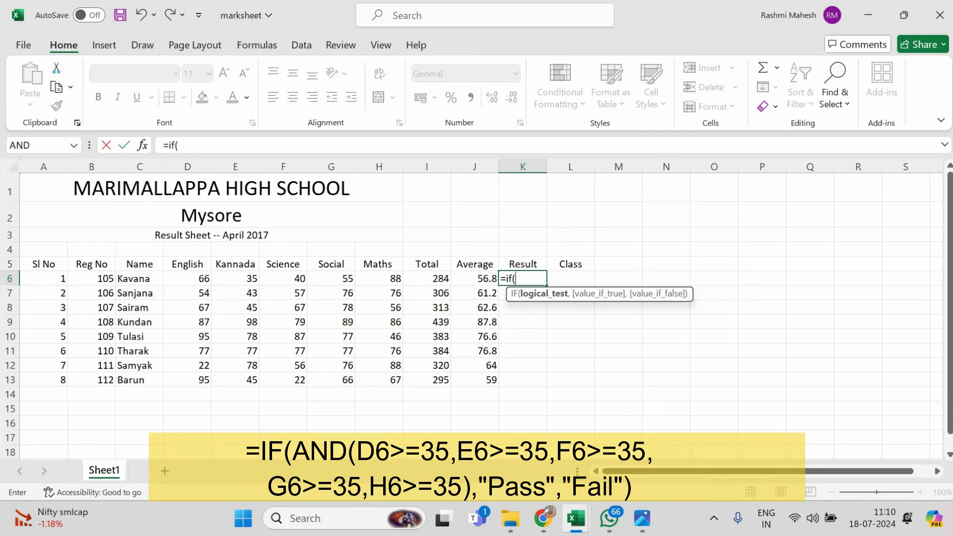
pyautogui.write('and')
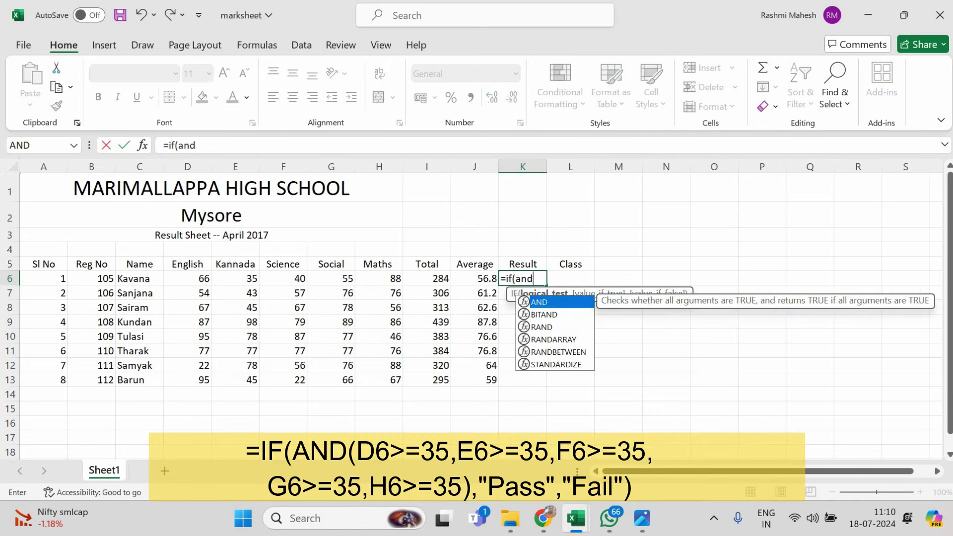
pyautogui.write('(')
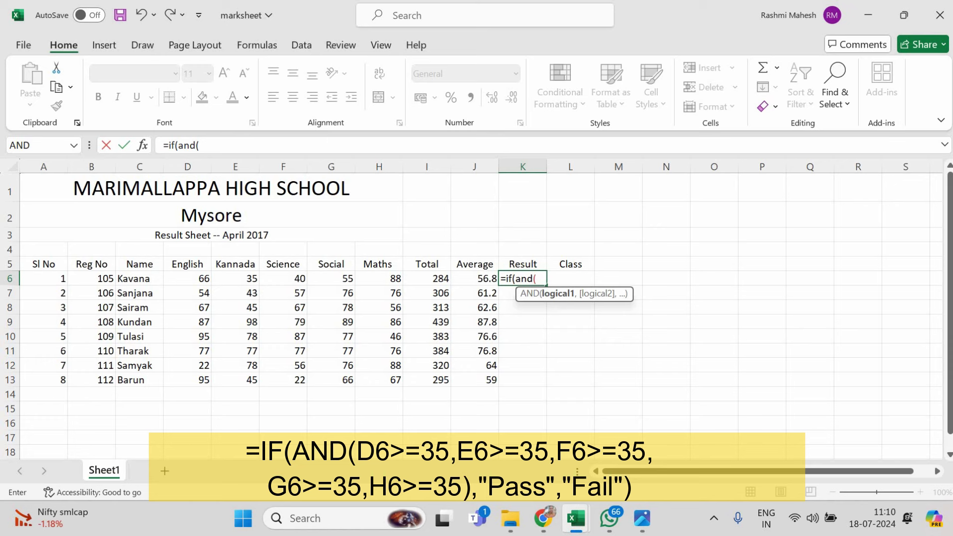
pyautogui.click(187, 278)
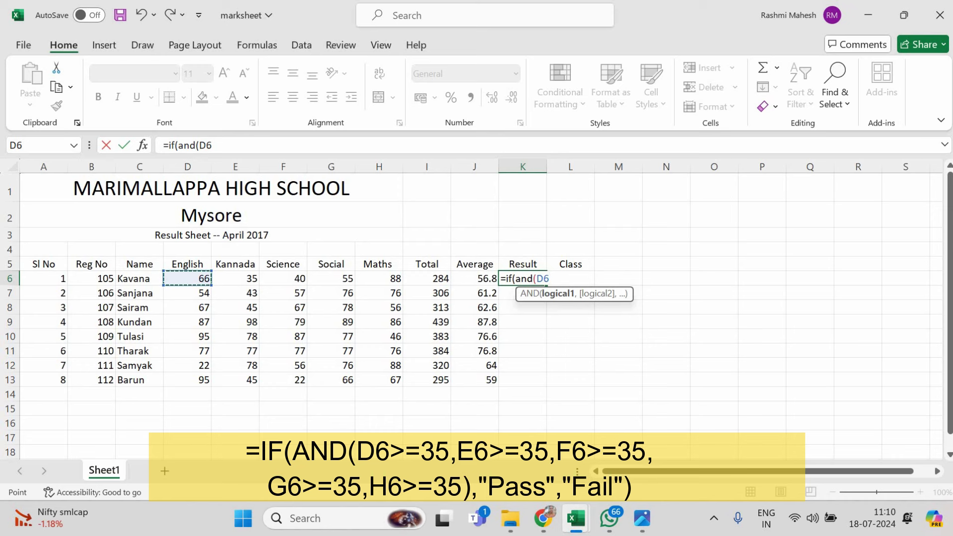
pyautogui.write('>=35')
pyautogui.write(',')
pyautogui.click(235, 278)
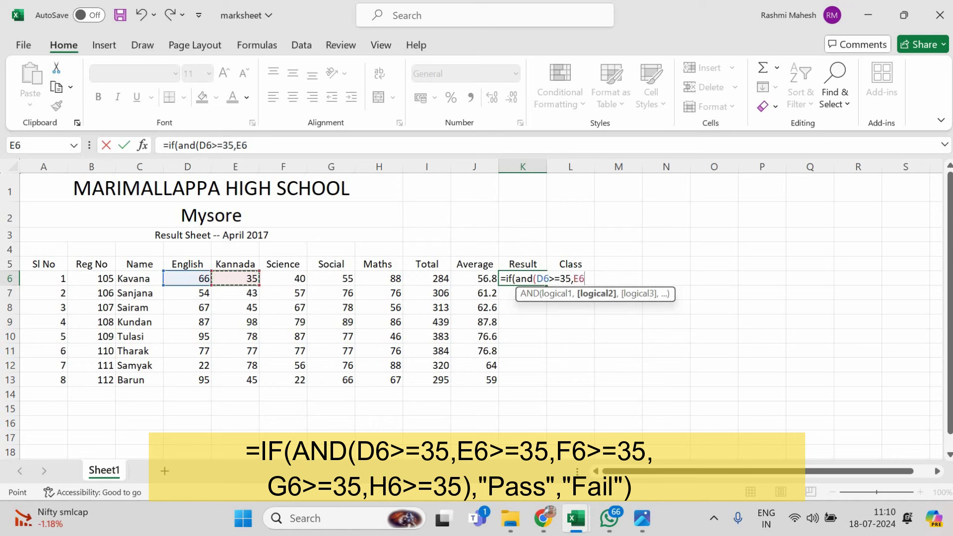
pyautogui.write('>3')
pyautogui.press('BackSpace')
pyautogui.write('=')
pyautogui.write('35,')
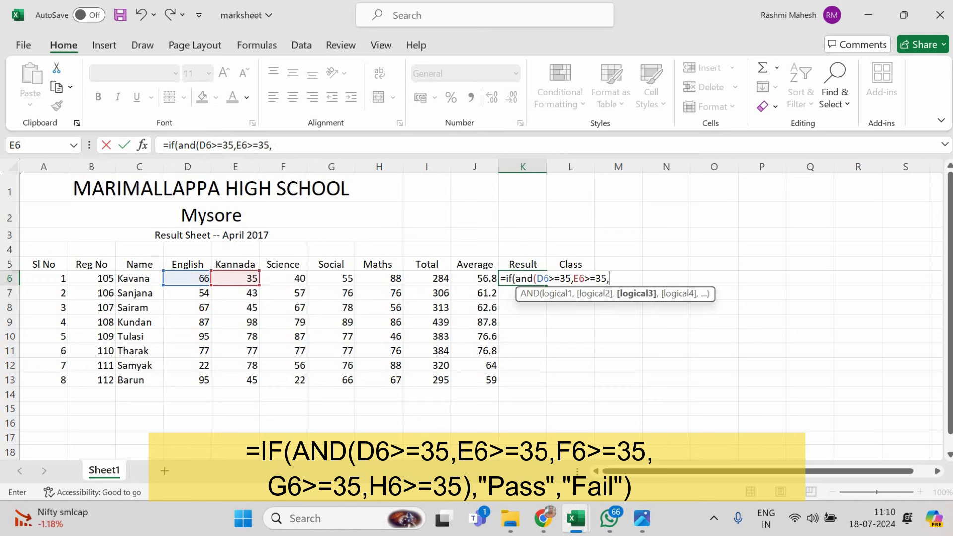
# Add the F6, G6 and H6 >=35 conditions with "Pass"/"Fail" outcomes, showing Pass
pyautogui.click(284, 278)
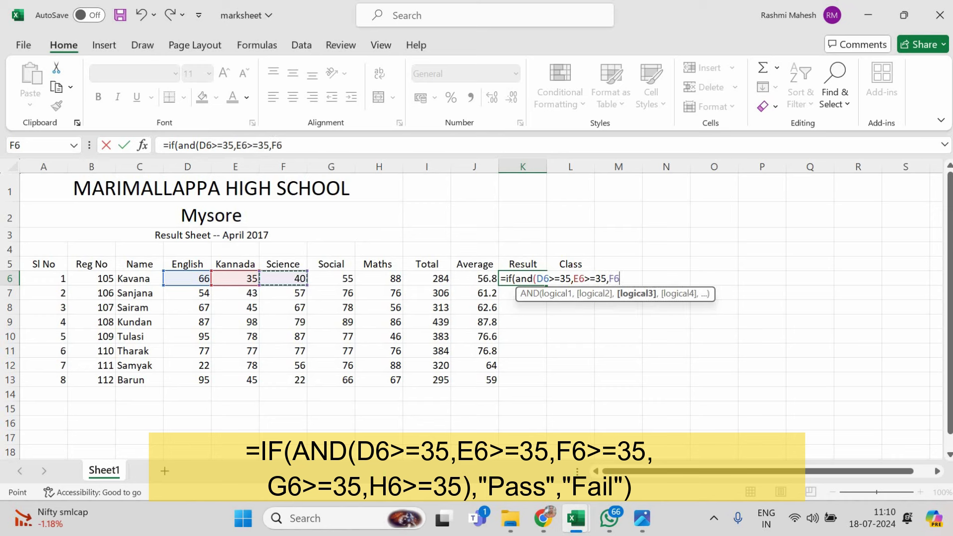
pyautogui.write('>=')
pyautogui.write('35,')
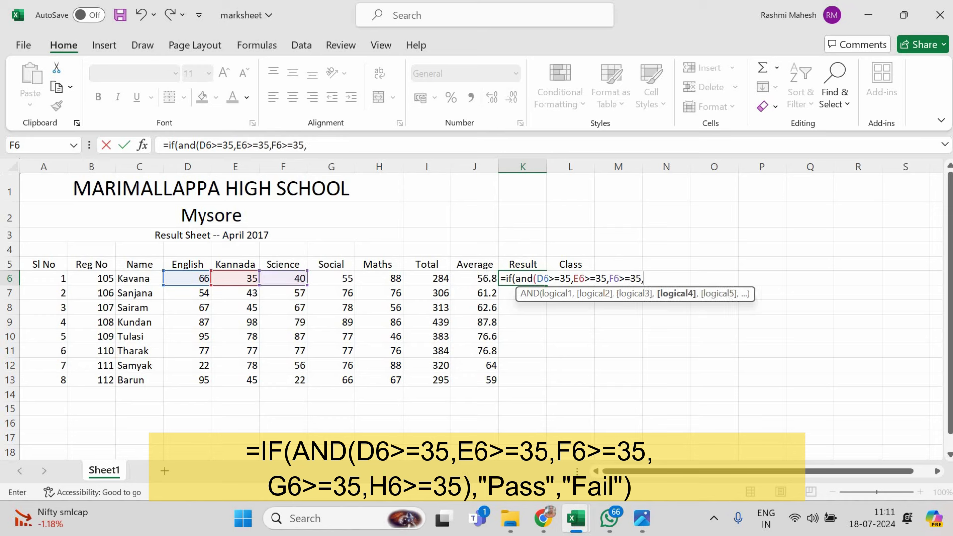
pyautogui.click(331, 279)
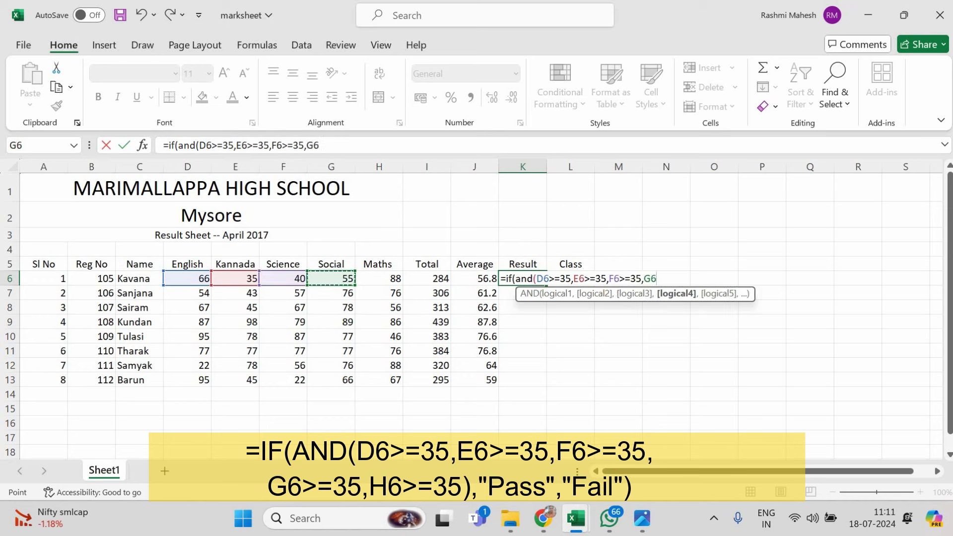
pyautogui.write('>=35,')
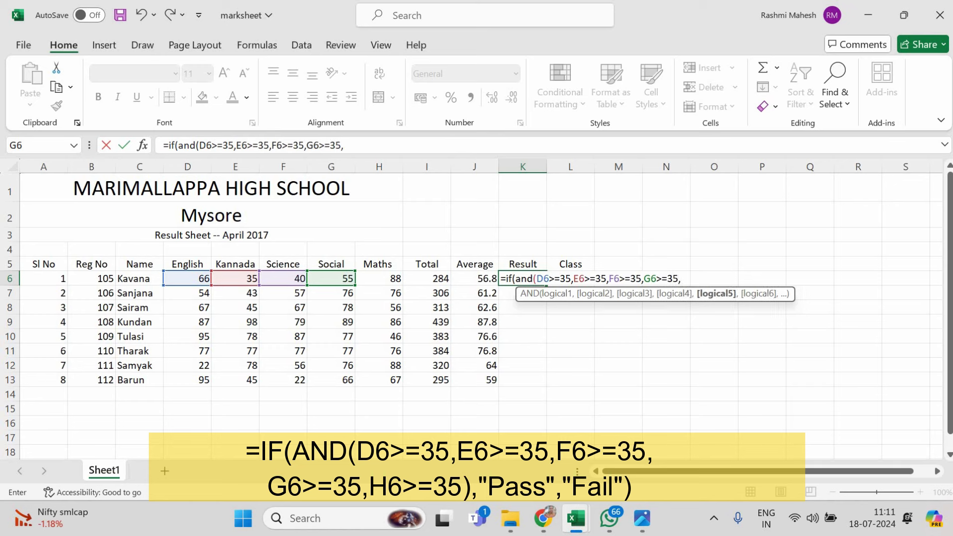
pyautogui.click(379, 278)
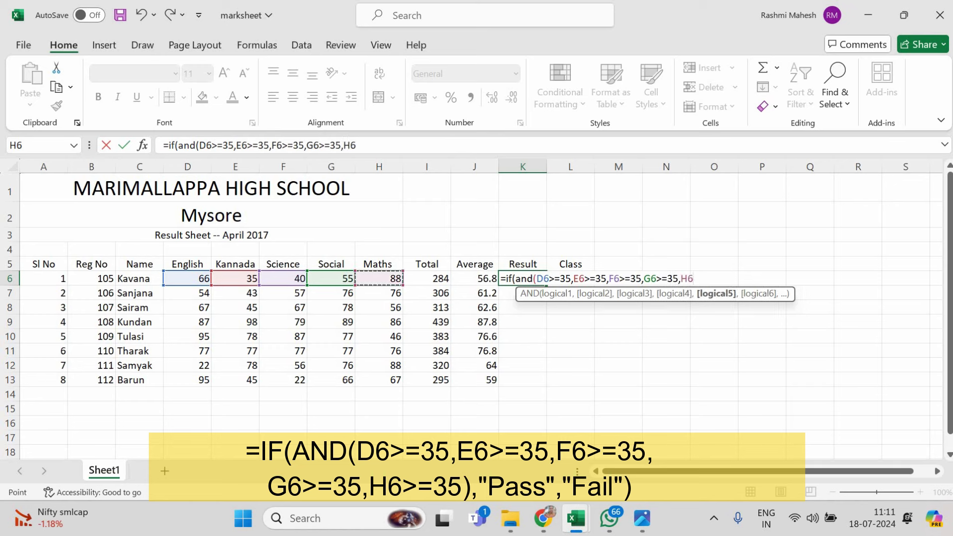
pyautogui.write('>=35')
pyautogui.write(')')
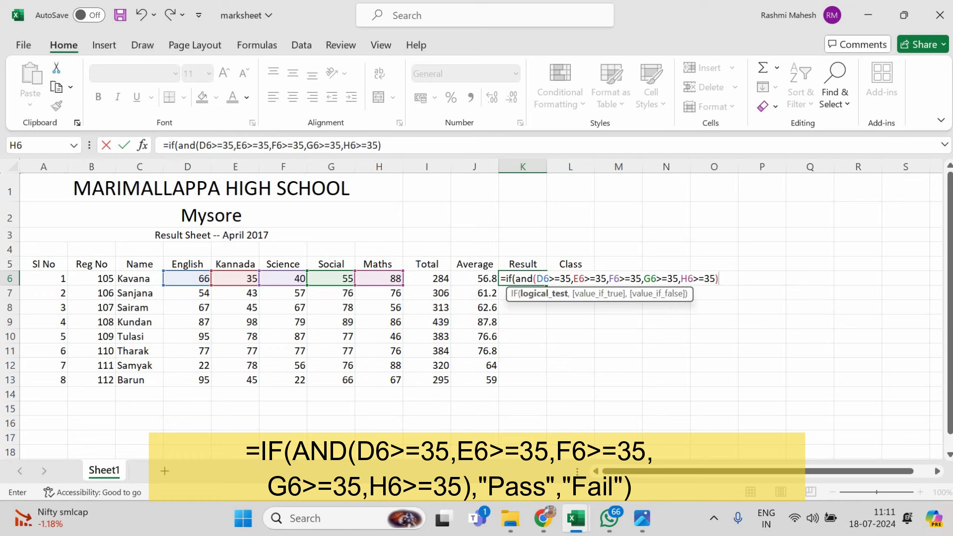
pyautogui.write(',"')
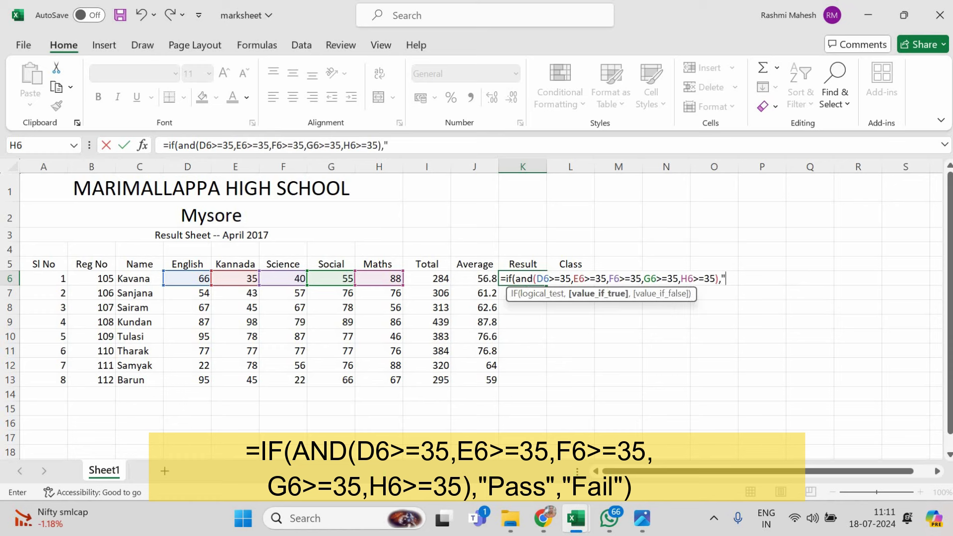
pyautogui.write('Pass"')
pyautogui.write(',"')
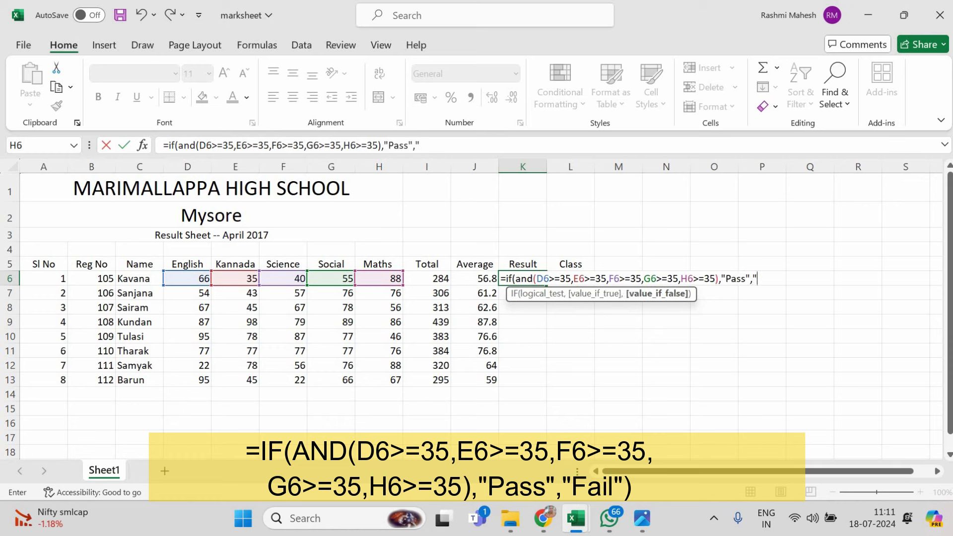
pyautogui.write('Fail')
pyautogui.write('"')
pyautogui.write(')')
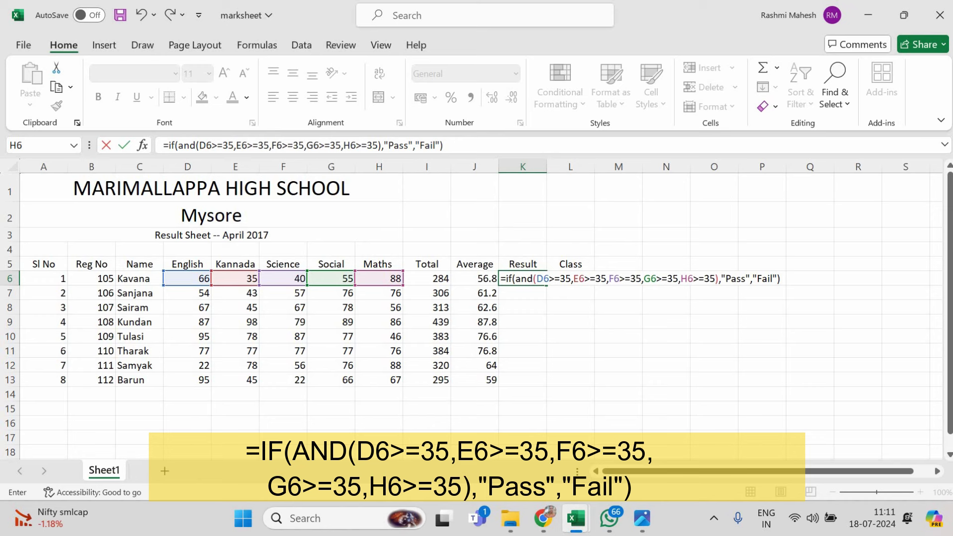
pyautogui.press('Return')
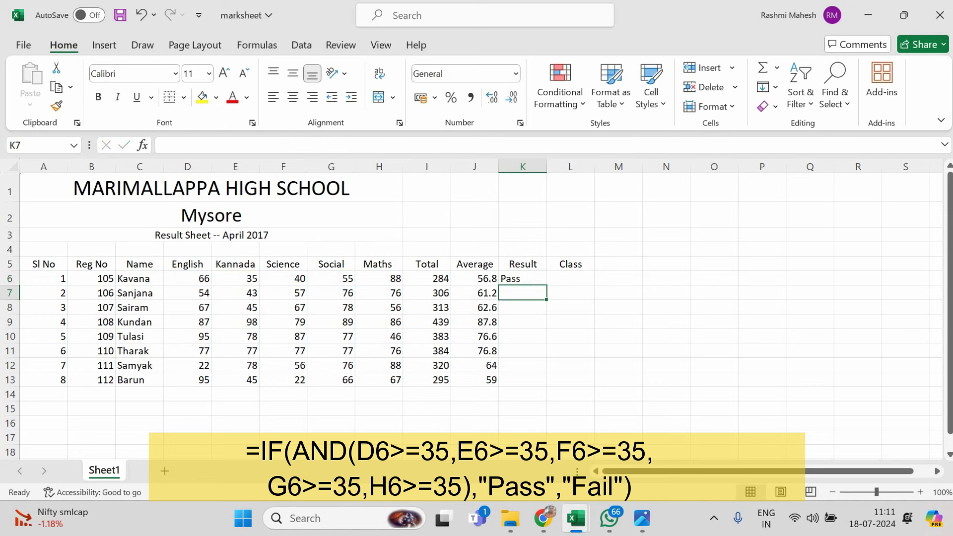
# Fill the Pass/Fail formula down to K13 and check the failing 22 marks in D12 and F13
pyautogui.click(522, 279)
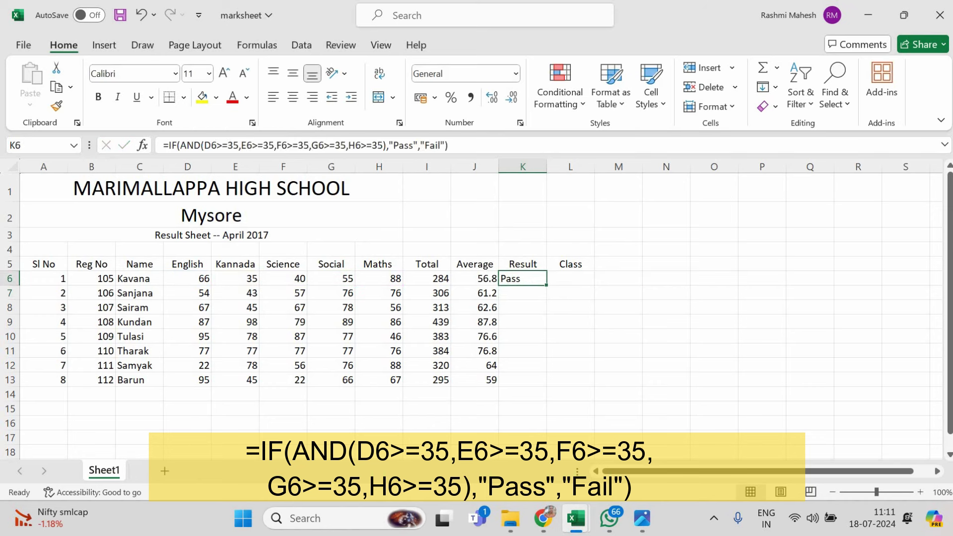
pyautogui.moveTo(546, 285); pyautogui.dragTo(527, 382)
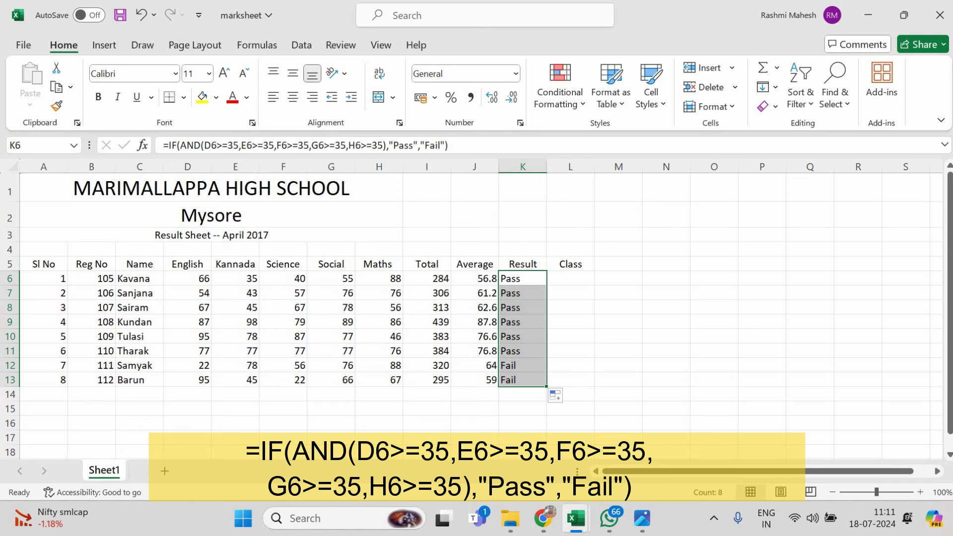
pyautogui.click(188, 366)
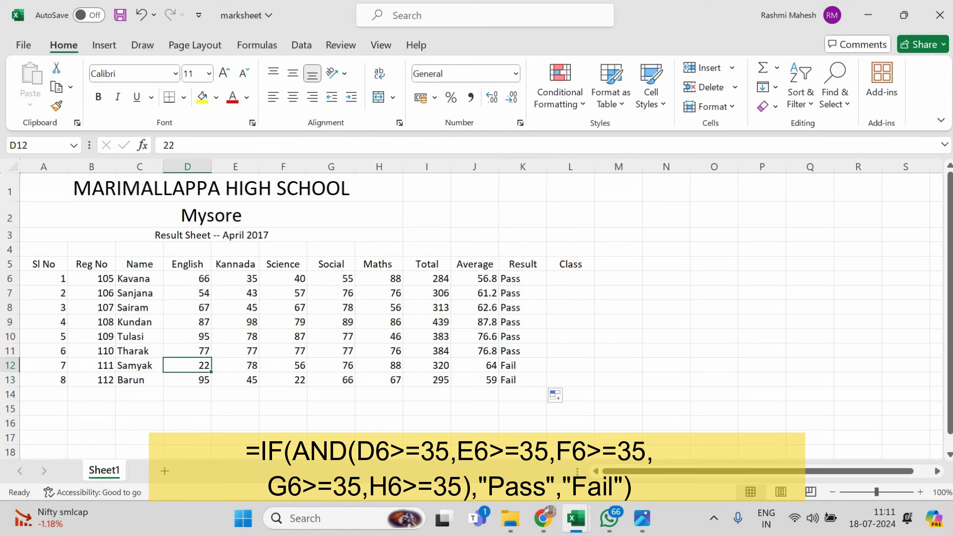
pyautogui.click(283, 379)
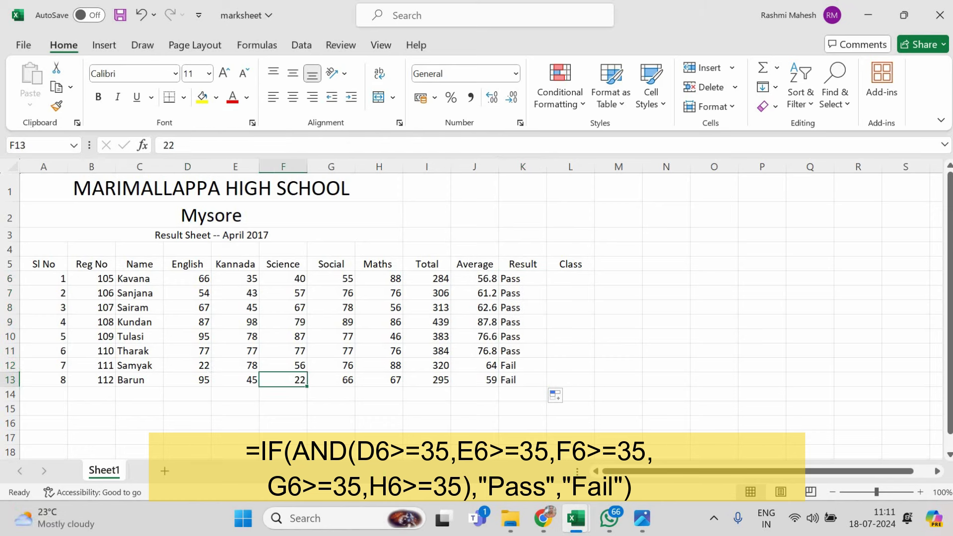
# Test E6 with 34 to see Fail, then restore it to 35
pyautogui.click(235, 322)
pyautogui.click(235, 278)
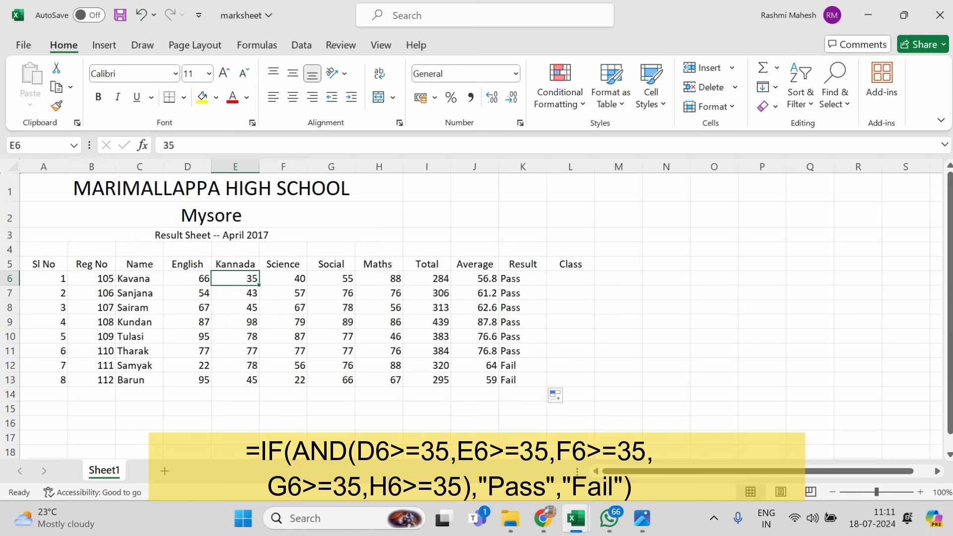
pyautogui.write('34')
pyautogui.press('Tab')
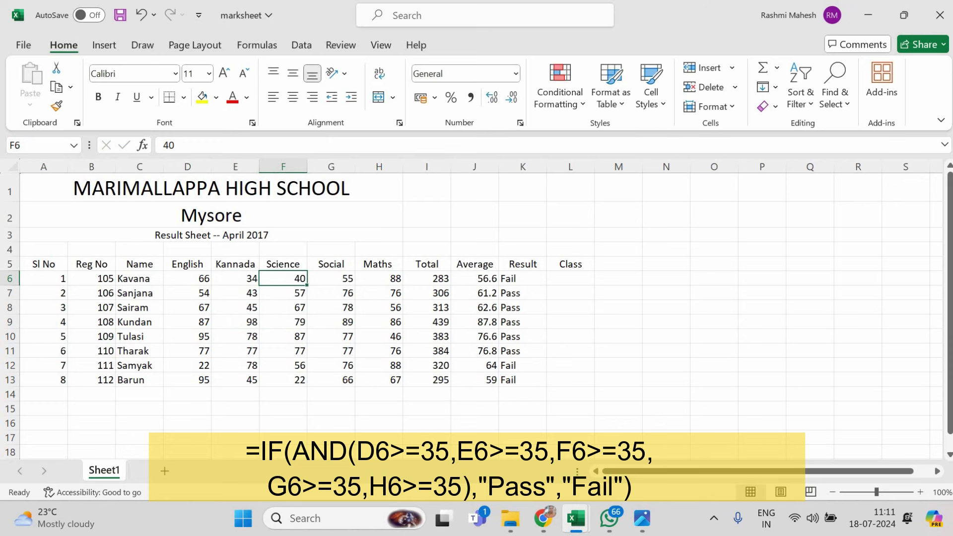
pyautogui.click(235, 279)
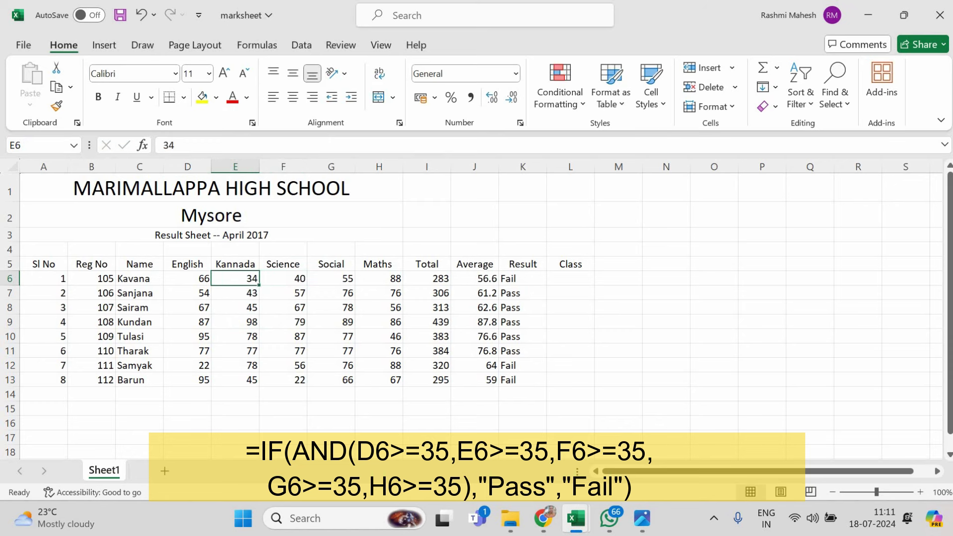
pyautogui.write('35')
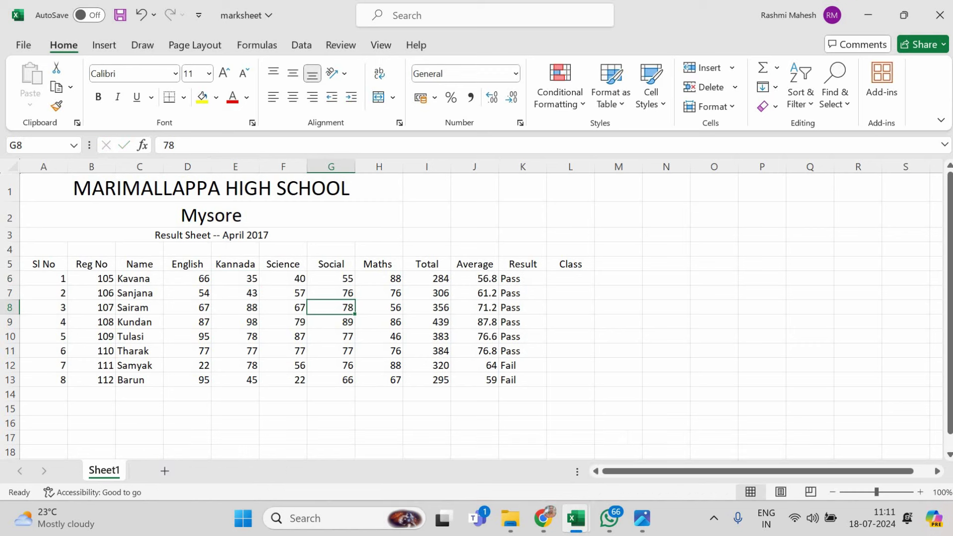
# Select Class cell L6 and glance at the assignment sheet before returning to full screen
pyautogui.click(570, 278)
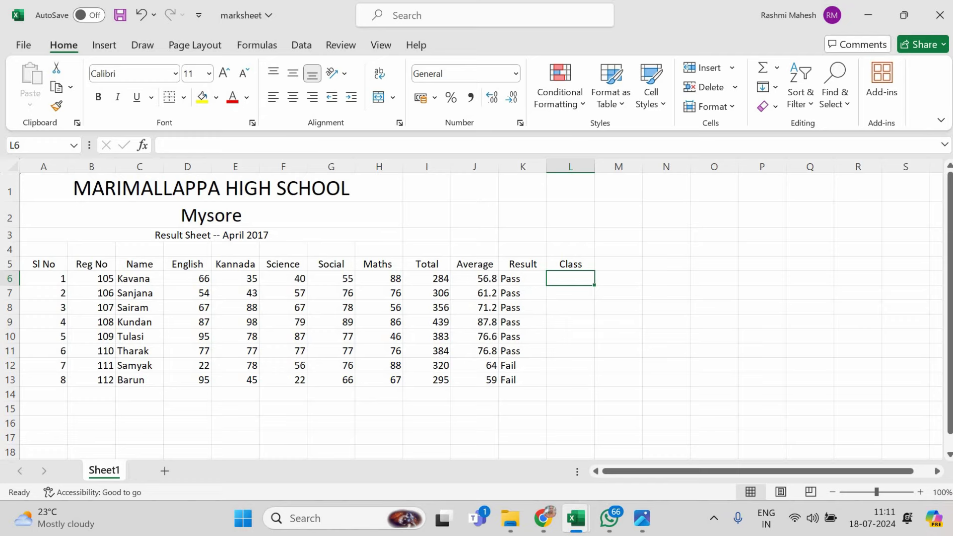
pyautogui.click(904, 15)
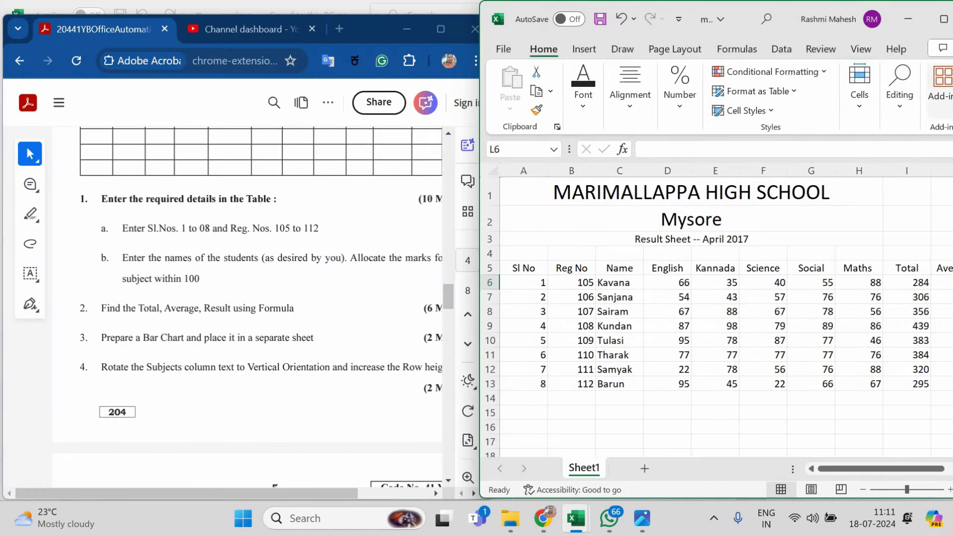
pyautogui.click(944, 19)
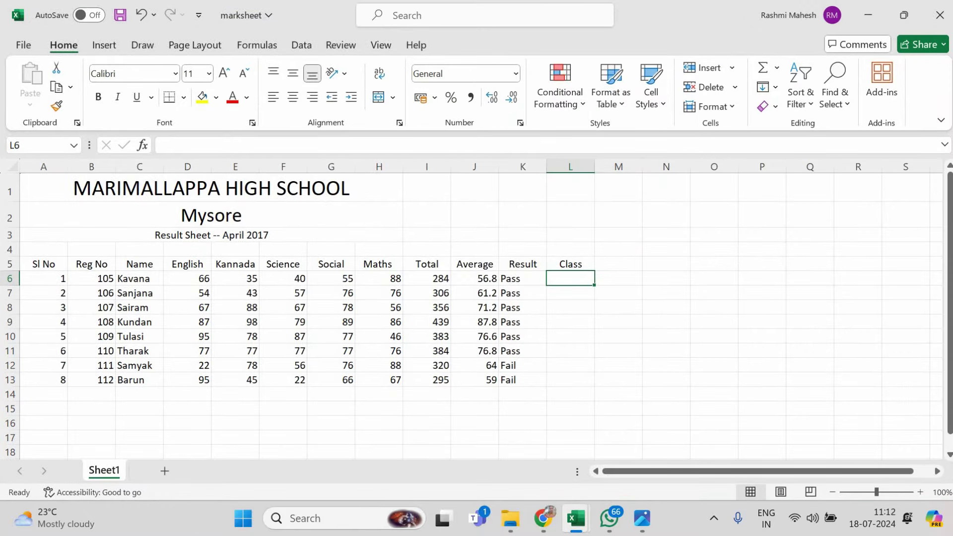
# Enter L6's nested IF/AND grading: Distinction >86, 1st >60, 2nd >50, 3rd >=35 if Pass, else Fail
pyautogui.write('=')
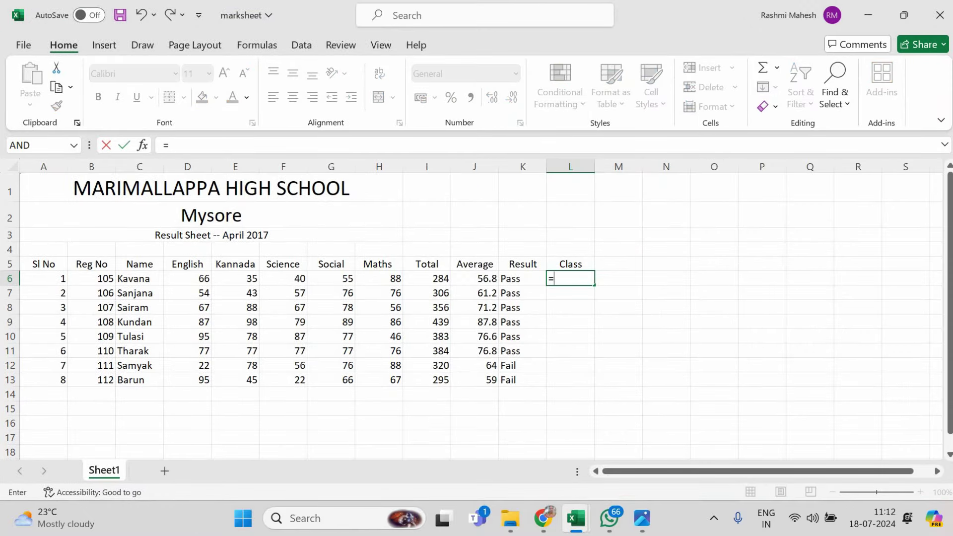
pyautogui.write('if(')
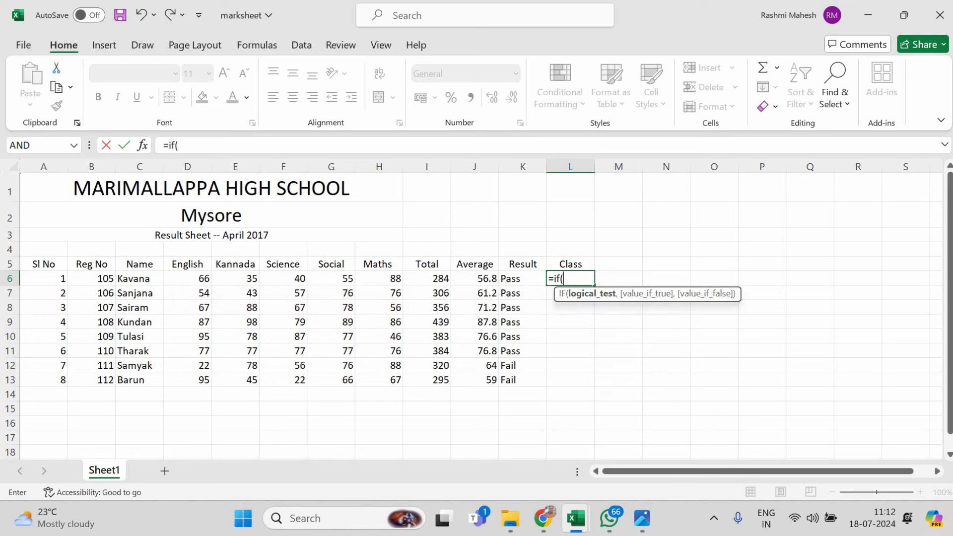
pyautogui.write('and(')
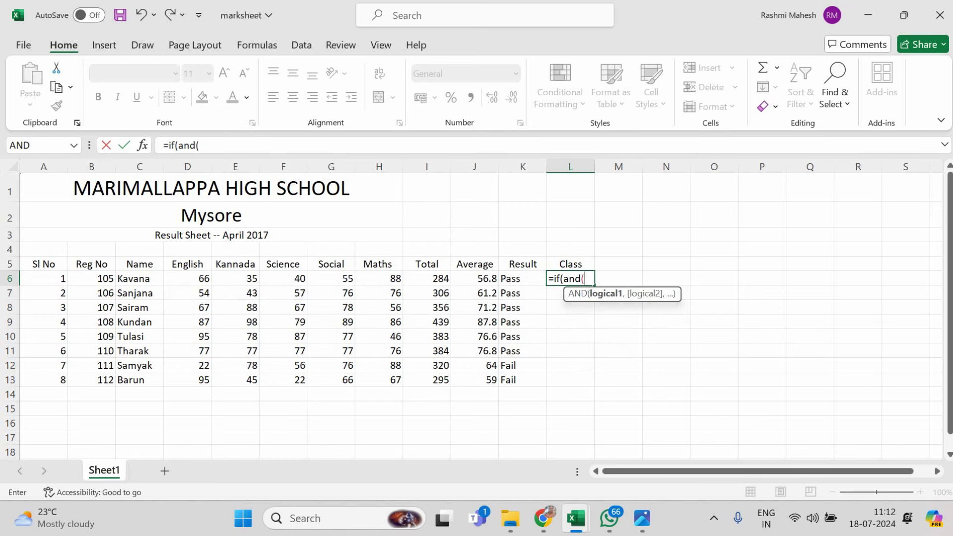
pyautogui.click(475, 278)
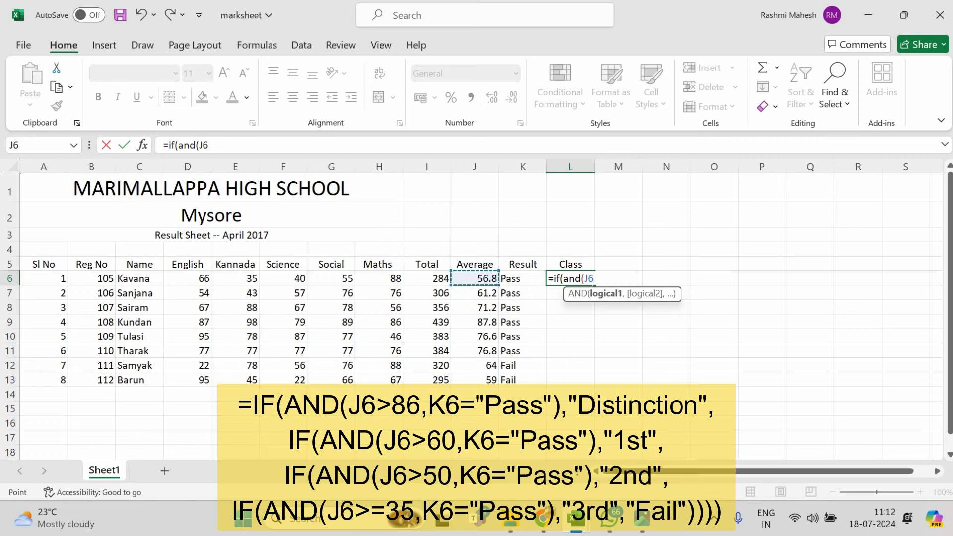
pyautogui.write('>')
pyautogui.write('86,')
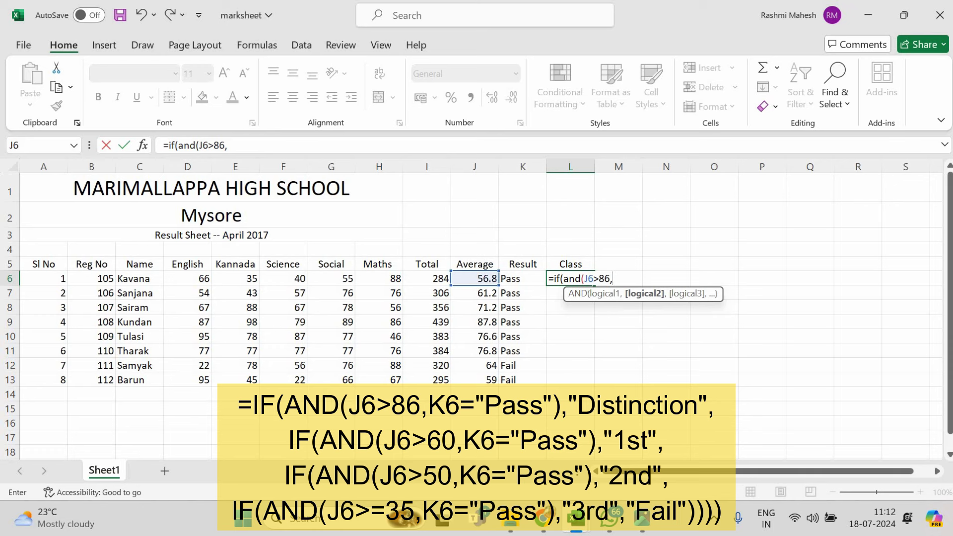
pyautogui.click(523, 278)
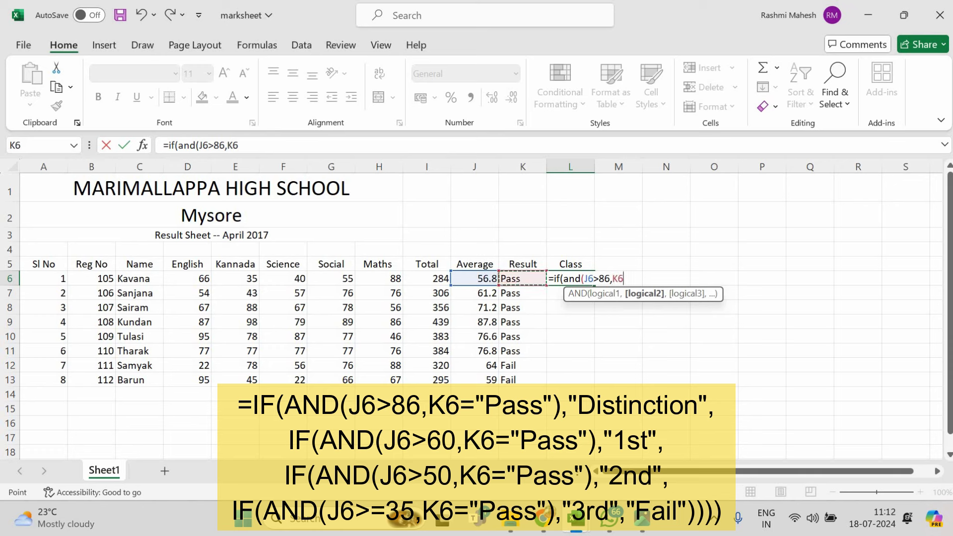
pyautogui.write('="')
pyautogui.write('Pass"')
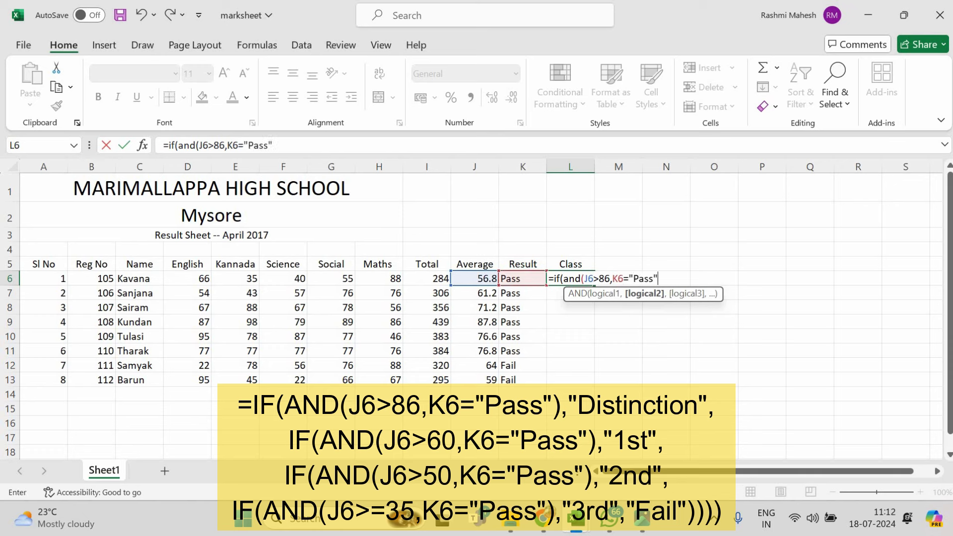
pyautogui.write('),')
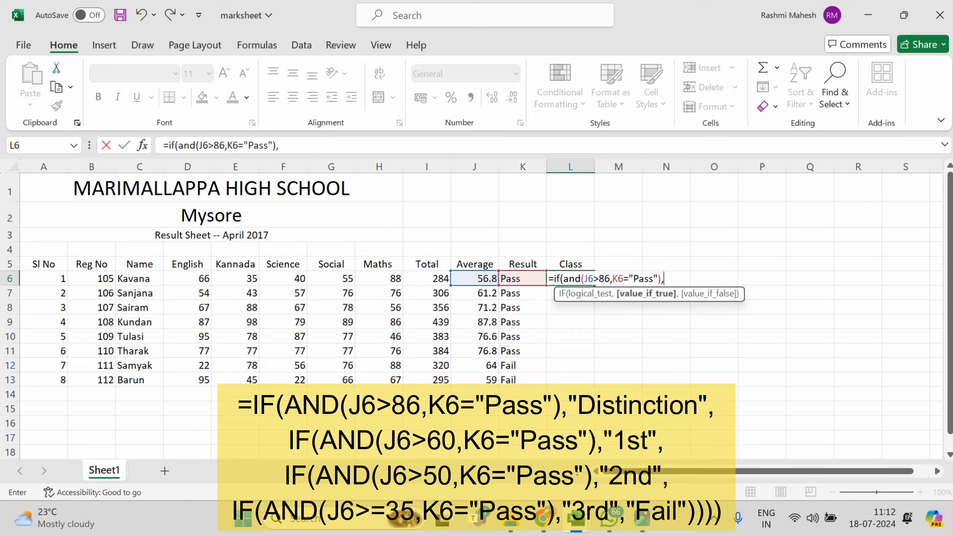
pyautogui.write('"')
pyautogui.write('Distinc')
pyautogui.write('tion",')
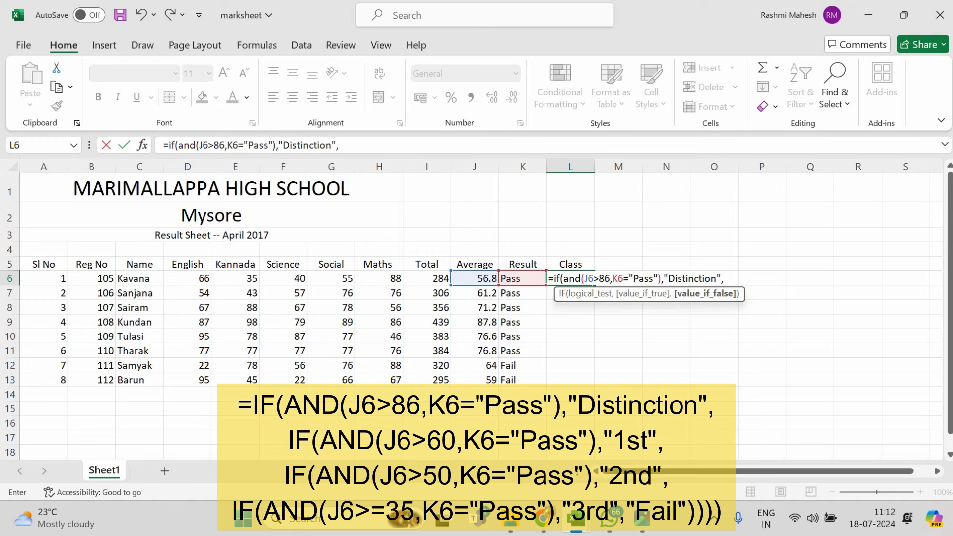
pyautogui.write('if')
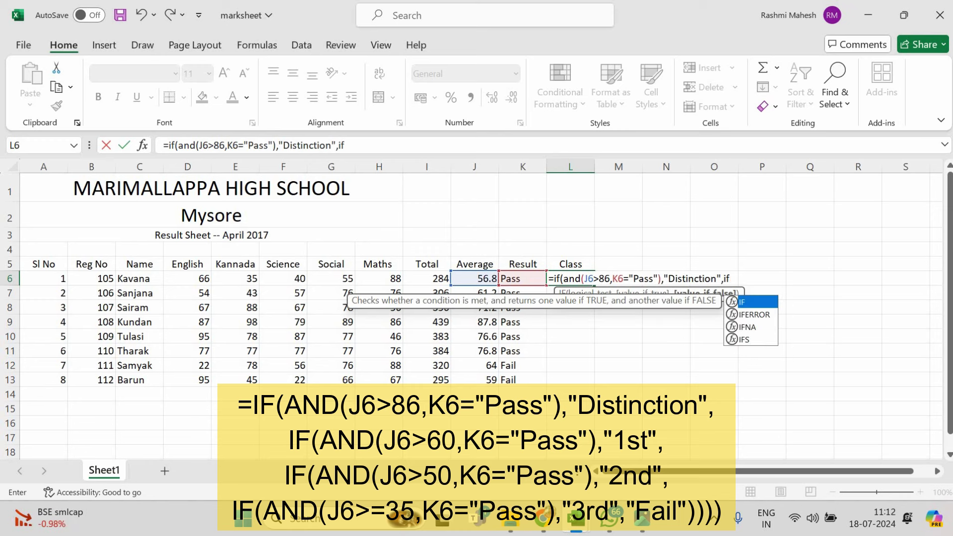
pyautogui.write('(and(')
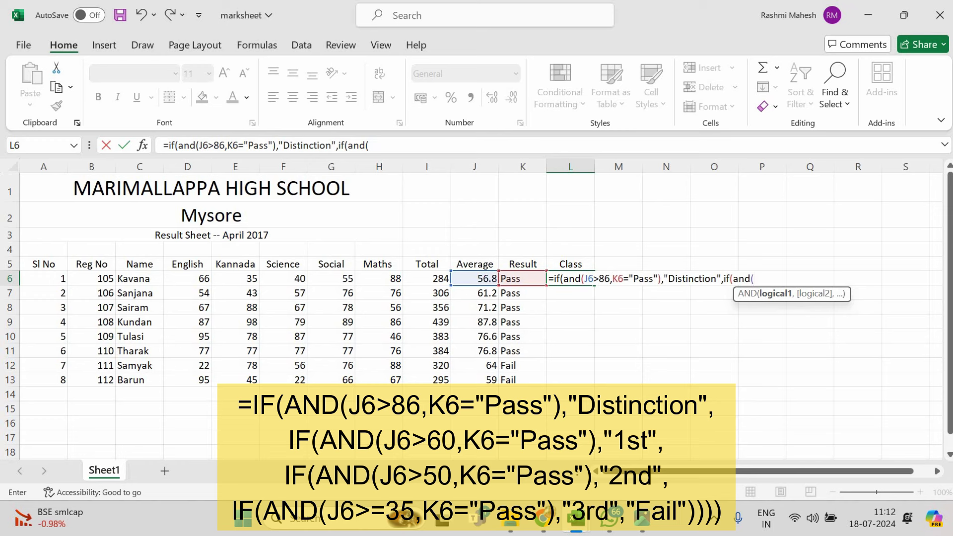
pyautogui.write('j6')
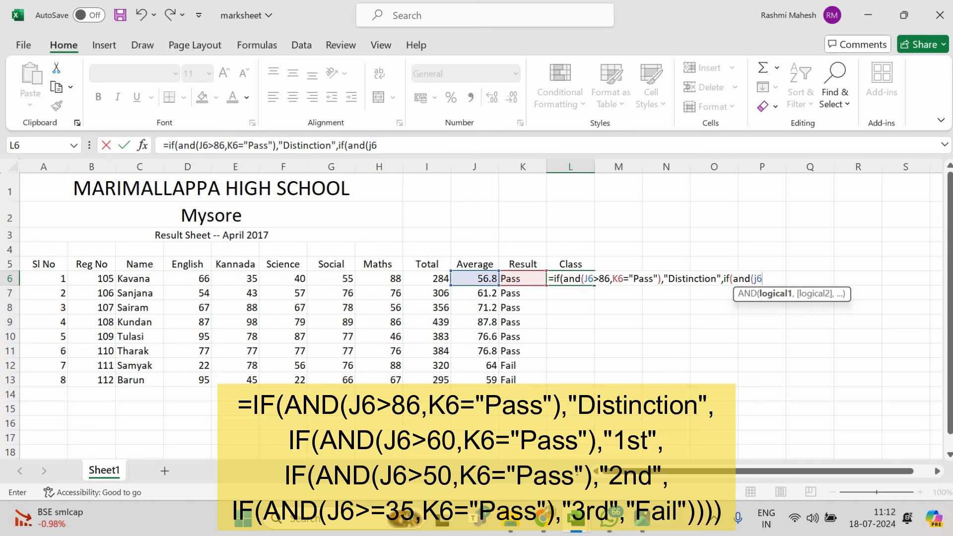
pyautogui.write('>60')
pyautogui.write(',k6')
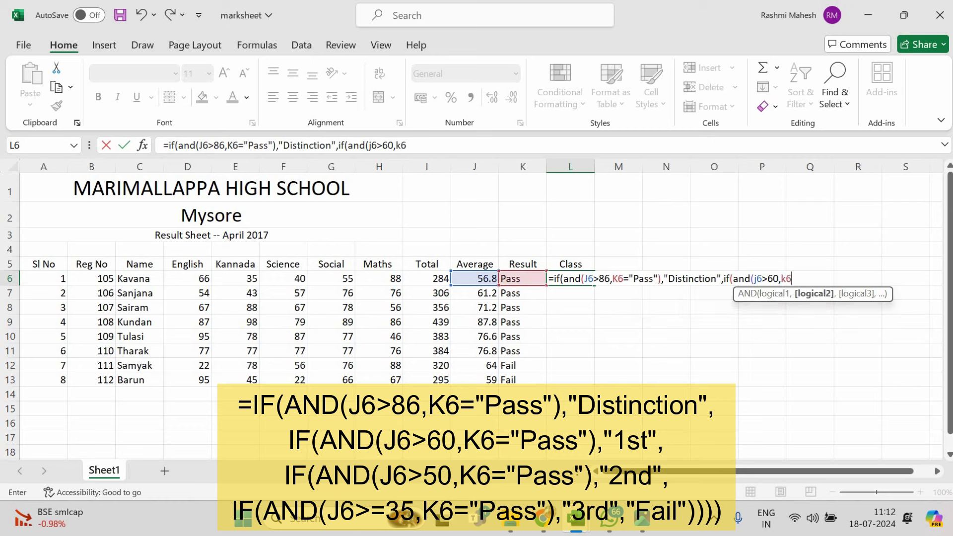
pyautogui.write('="P')
pyautogui.write('ass"')
pyautogui.write('),"')
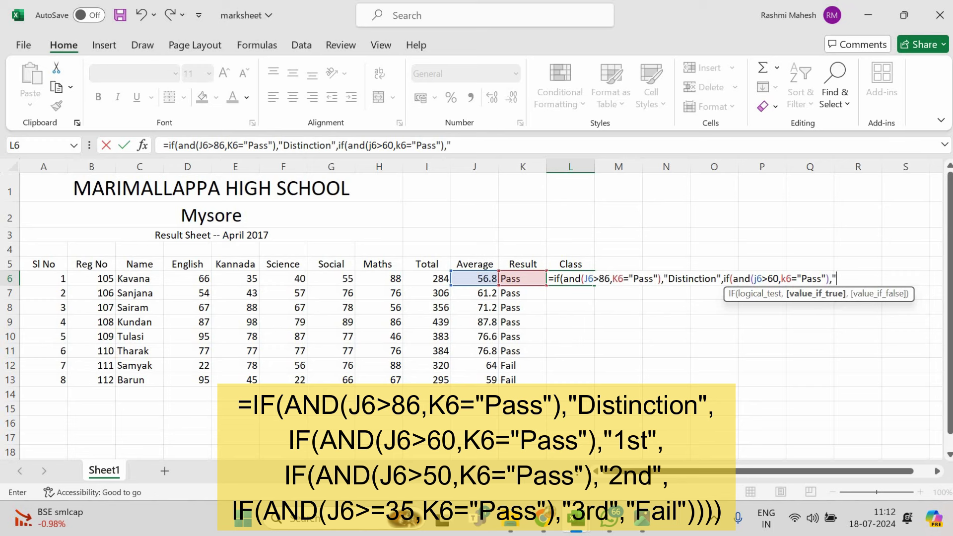
pyautogui.write('1')
pyautogui.write('st')
pyautogui.write('"')
pyautogui.write(',')
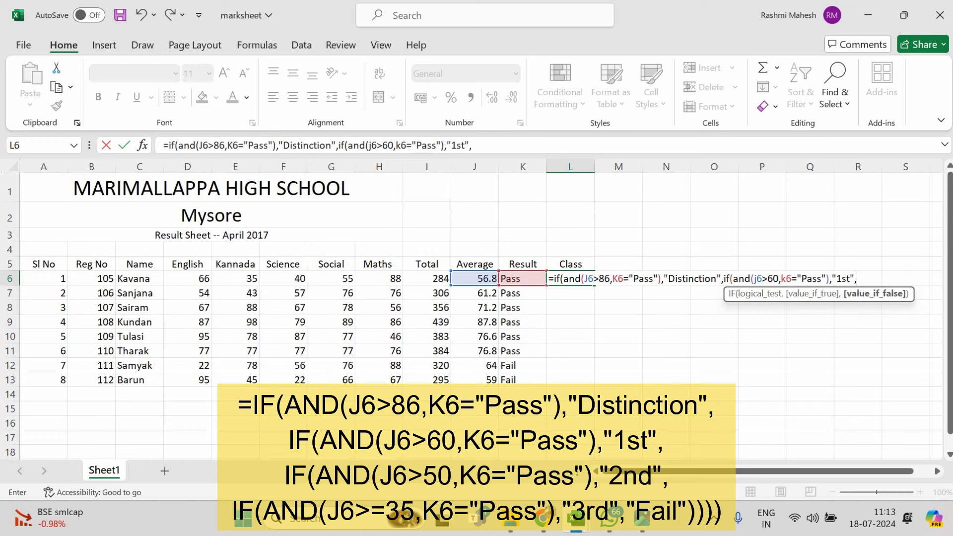
pyautogui.write('if(an')
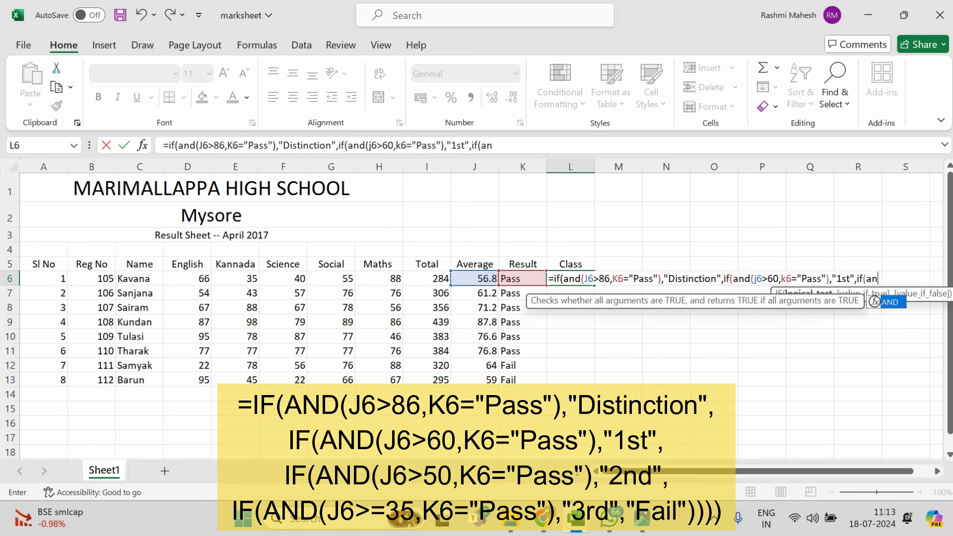
pyautogui.write('d(j6')
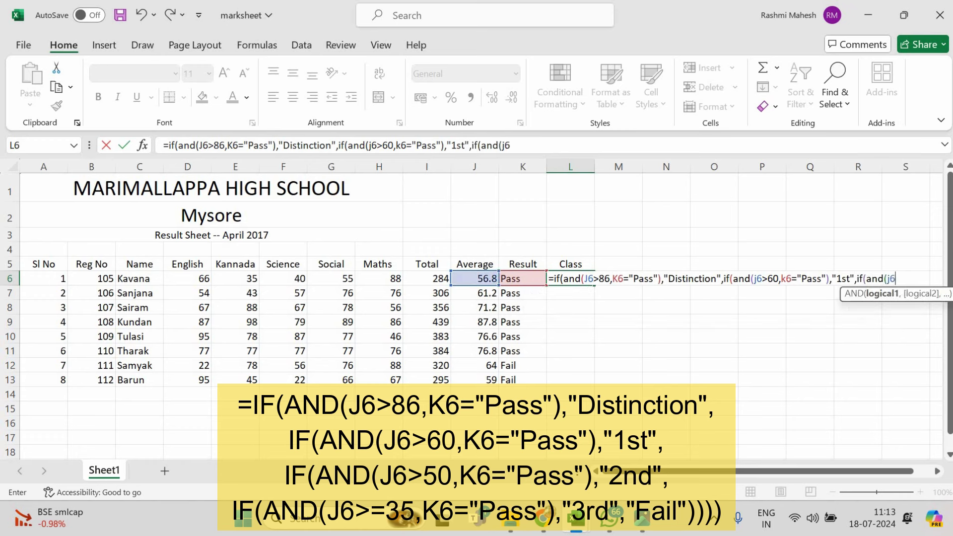
pyautogui.write('>5')
pyautogui.write('0,')
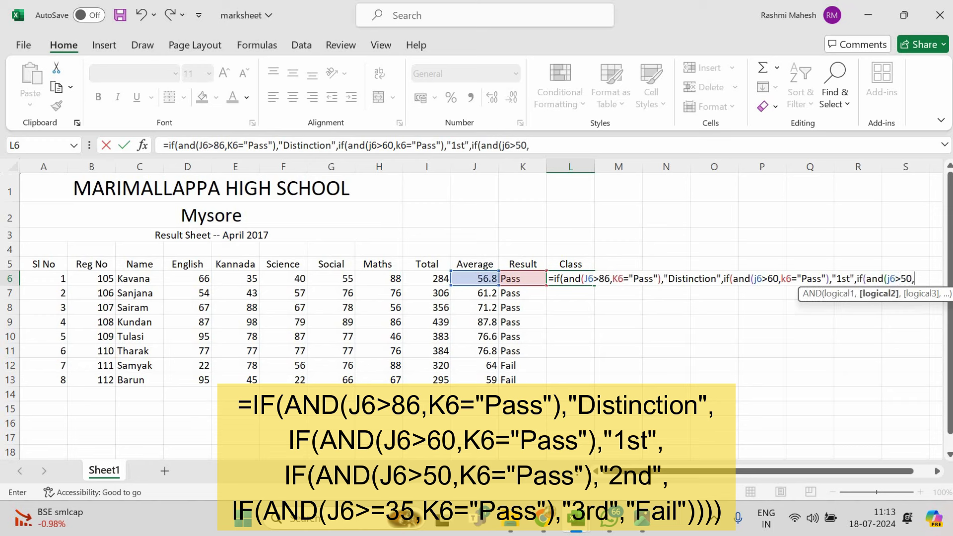
pyautogui.write('k6')
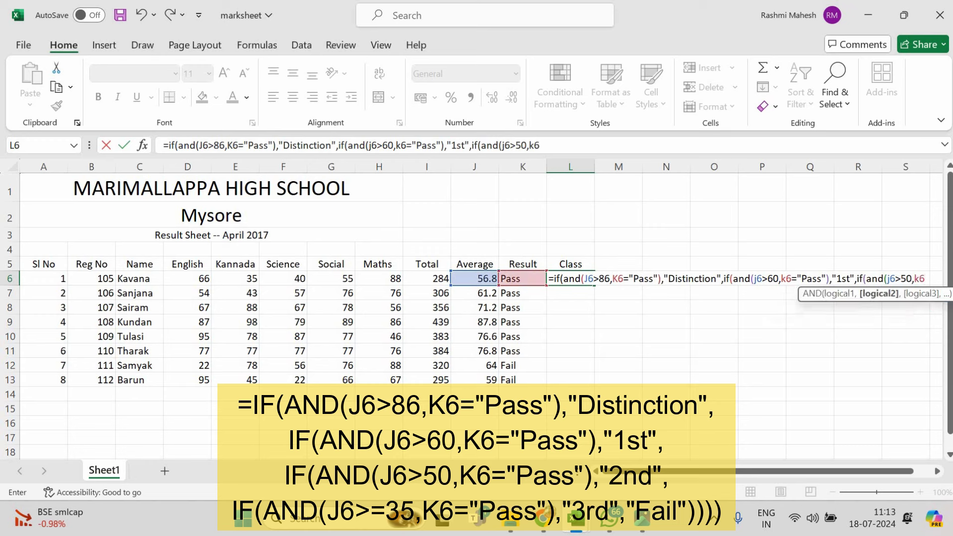
pyautogui.write('="Pass')
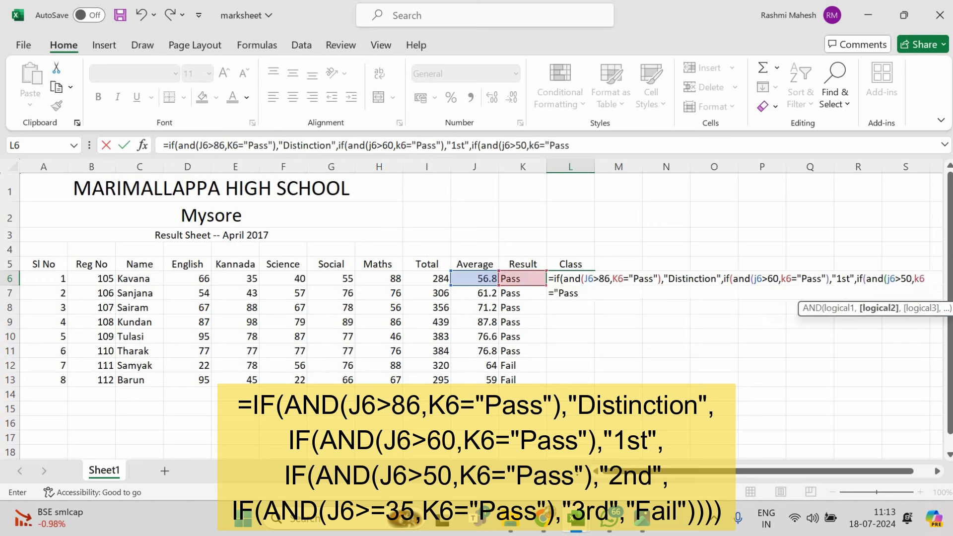
pyautogui.write('"')
pyautogui.write(')')
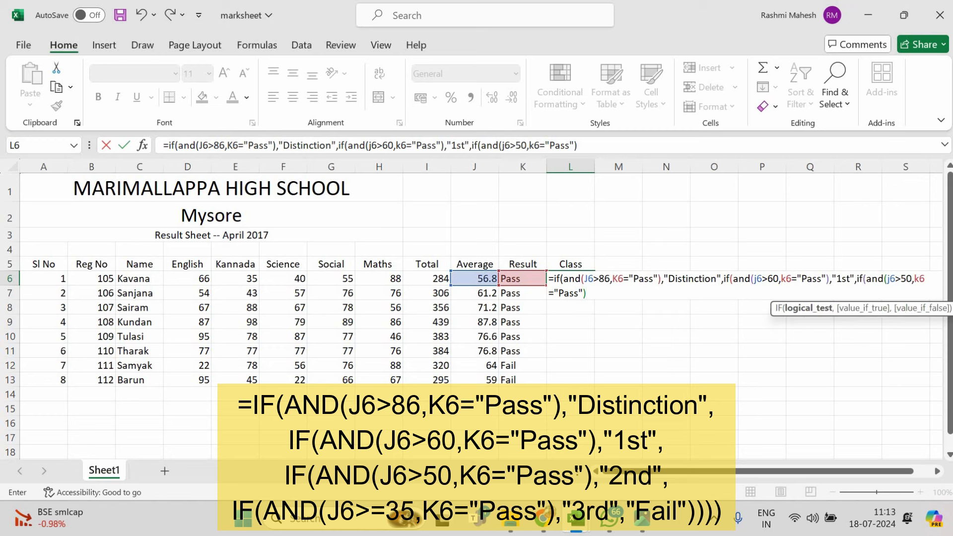
pyautogui.write(',"')
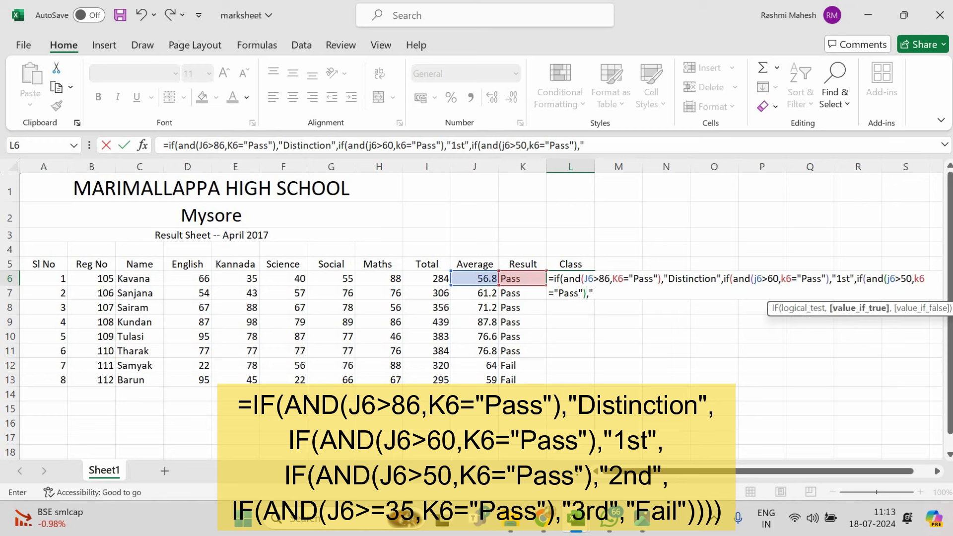
pyautogui.write('2nd"')
pyautogui.write(',')
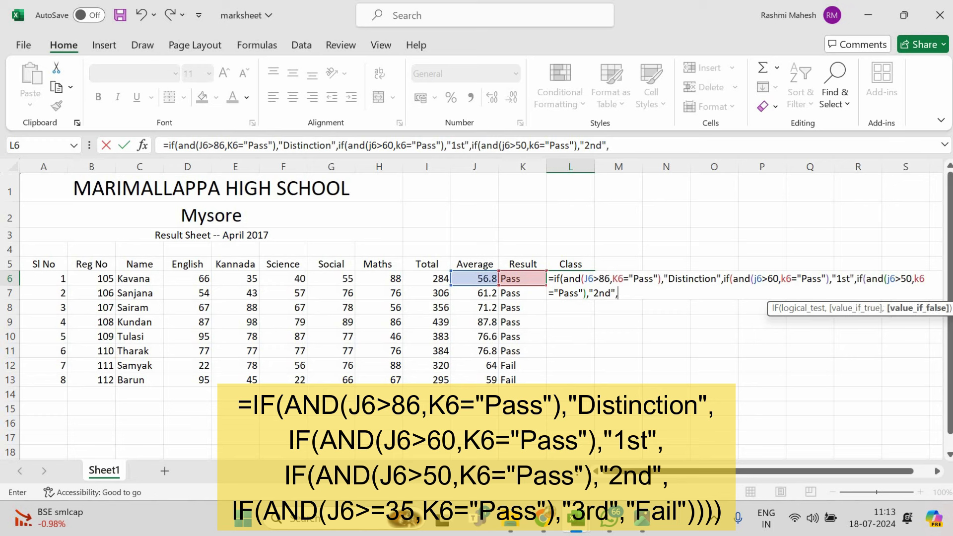
pyautogui.write('if(')
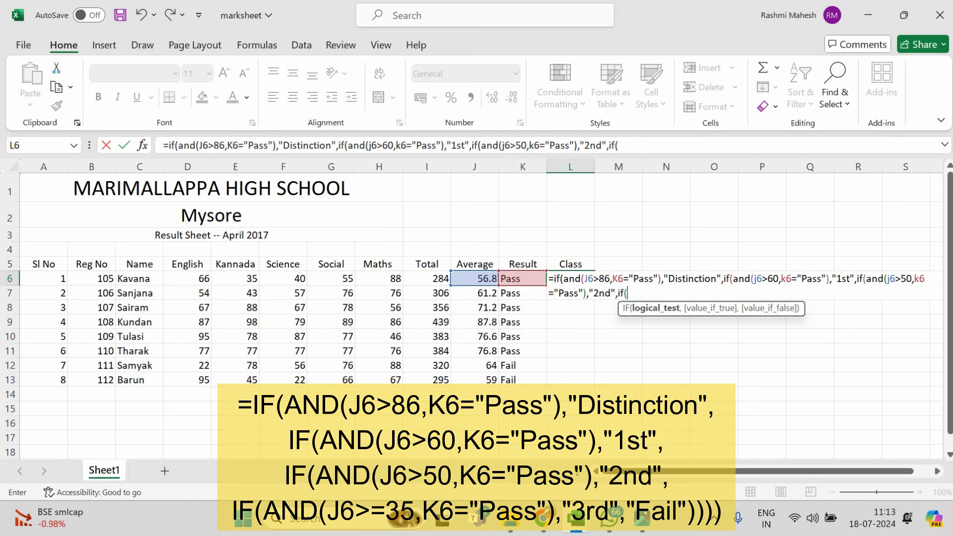
pyautogui.write('and(')
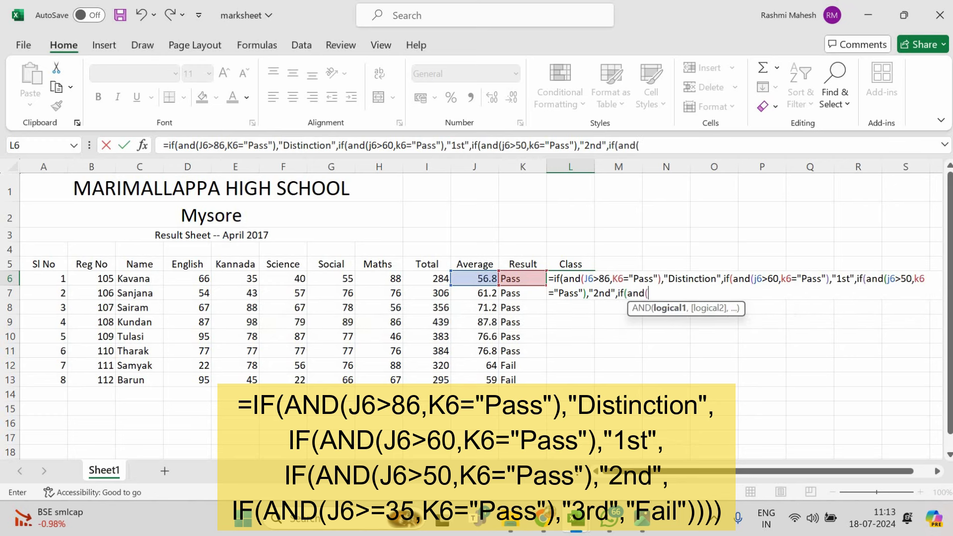
pyautogui.write('j6')
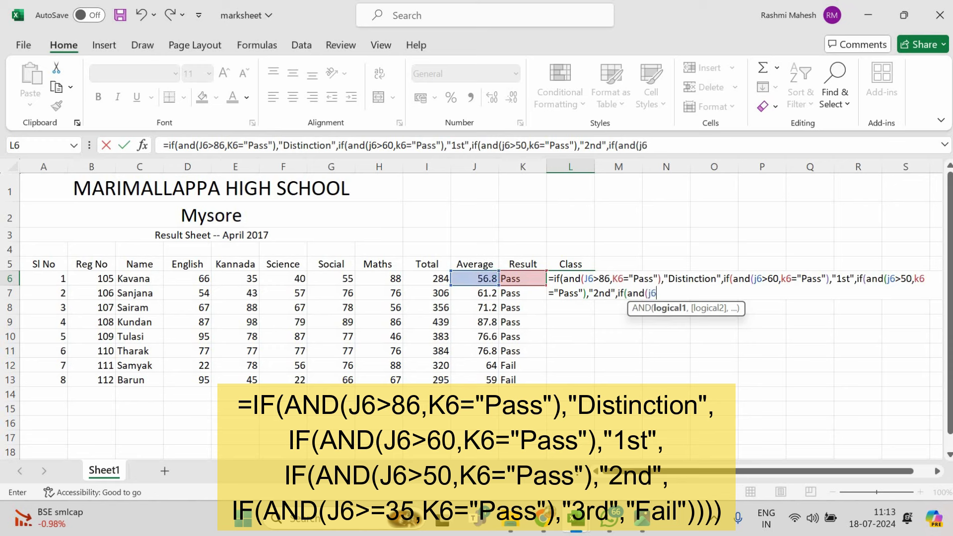
pyautogui.write('>')
pyautogui.press('BackSpace')
pyautogui.write('=35')
pyautogui.press('BackSpace')
pyautogui.press('BackSpace')
pyautogui.press('BackSpace')
pyautogui.write('>=35,k')
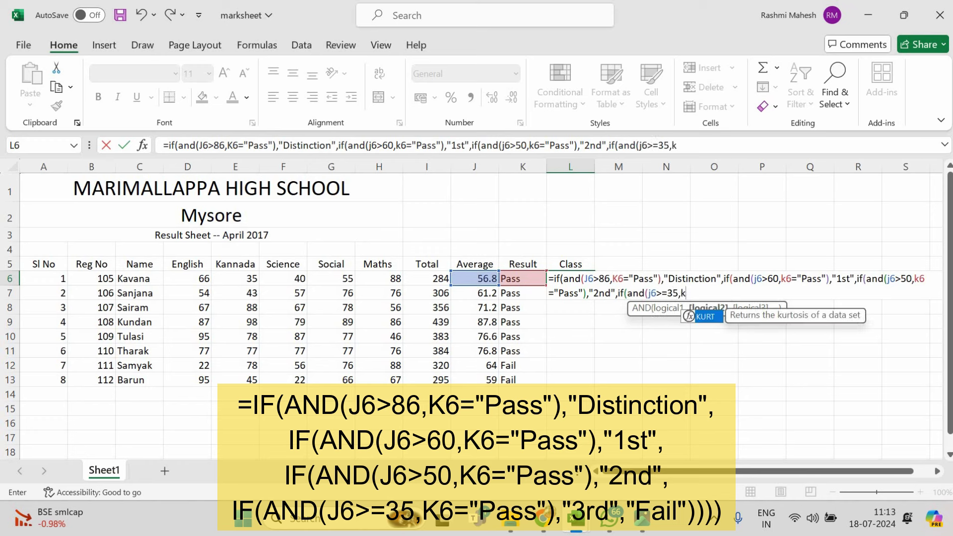
pyautogui.write('6=')
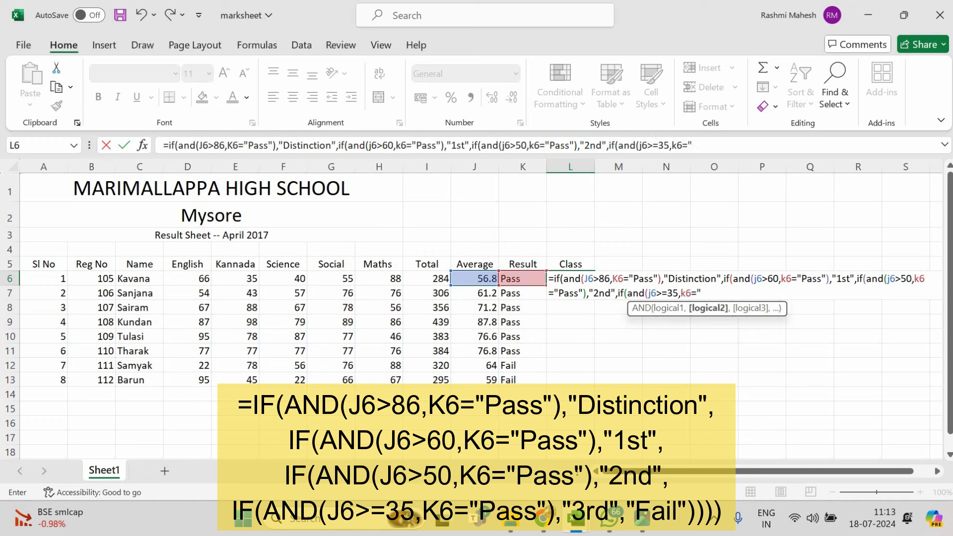
pyautogui.write('"Pass"')
pyautogui.write(',')
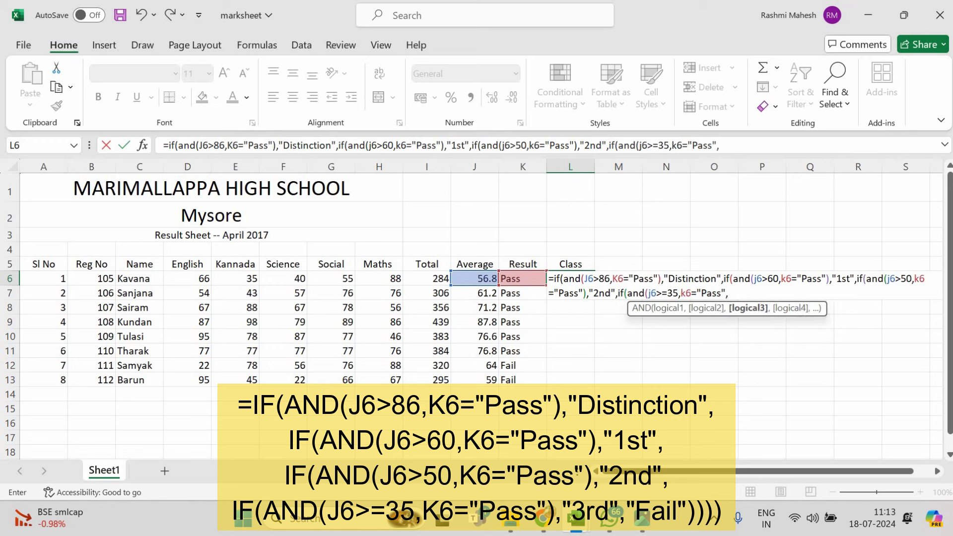
pyautogui.write('"3r')
pyautogui.write('d",')
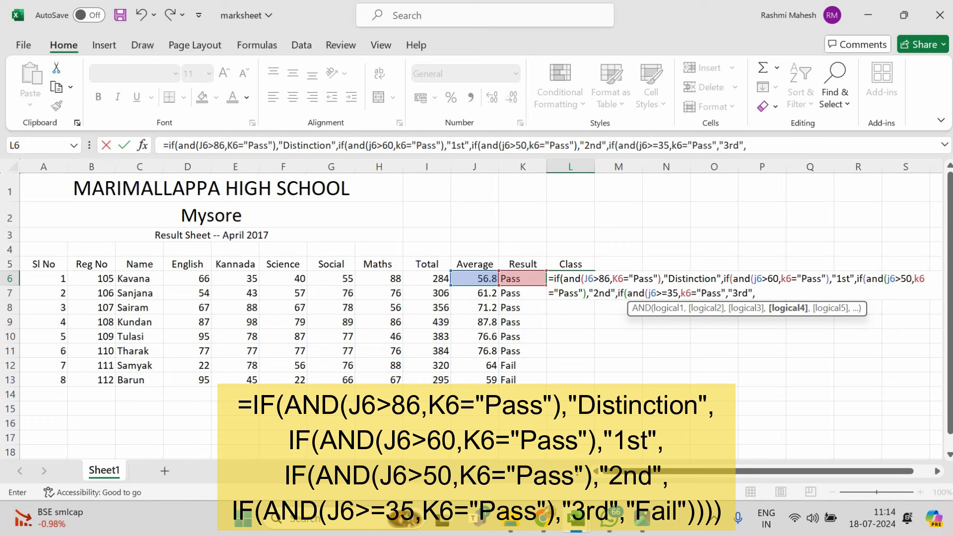
pyautogui.write('"Fail')
pyautogui.write('"')
pyautogui.write(')')
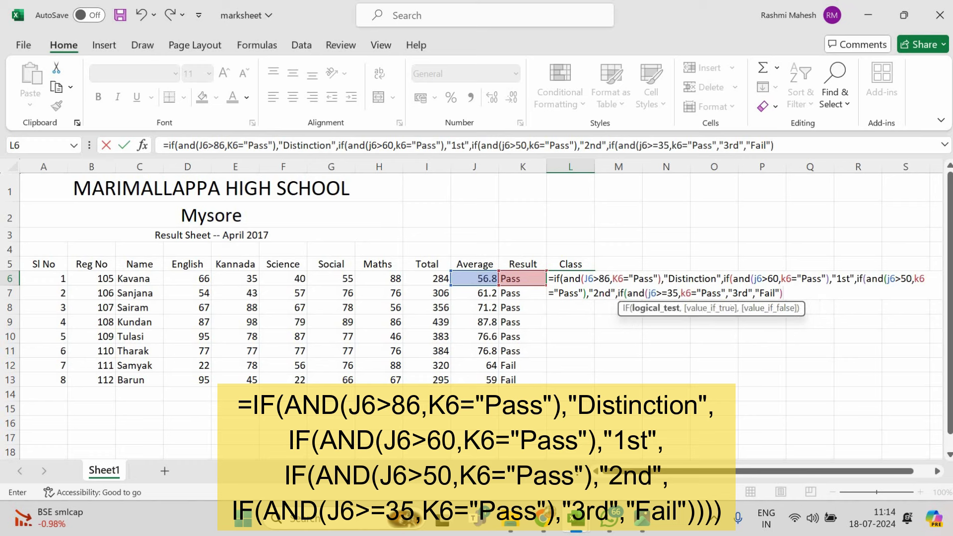
pyautogui.write('))')
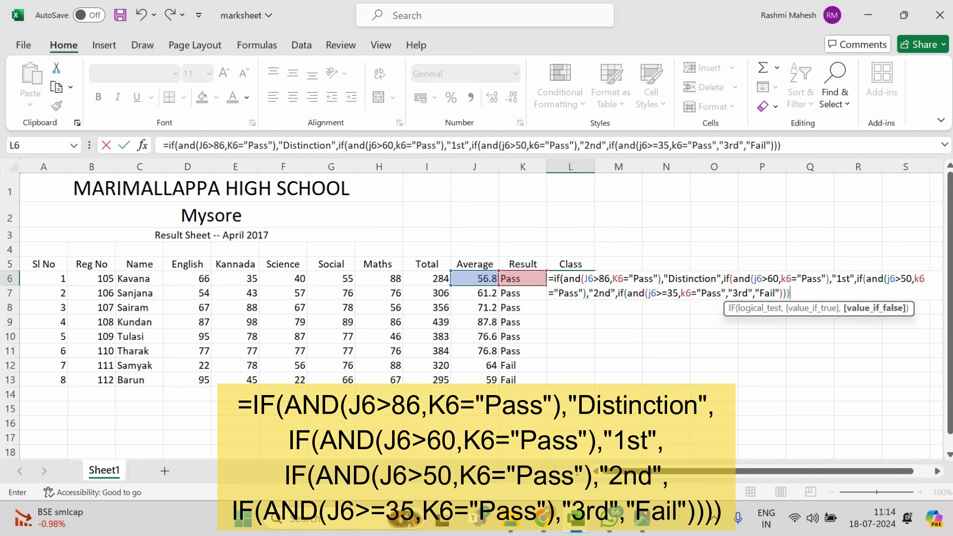
pyautogui.write(')')
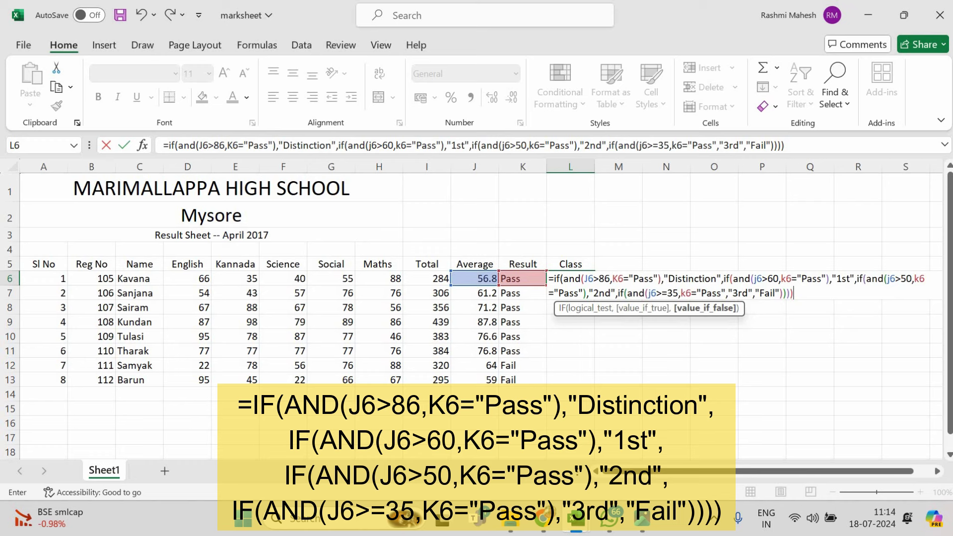
pyautogui.write(')')
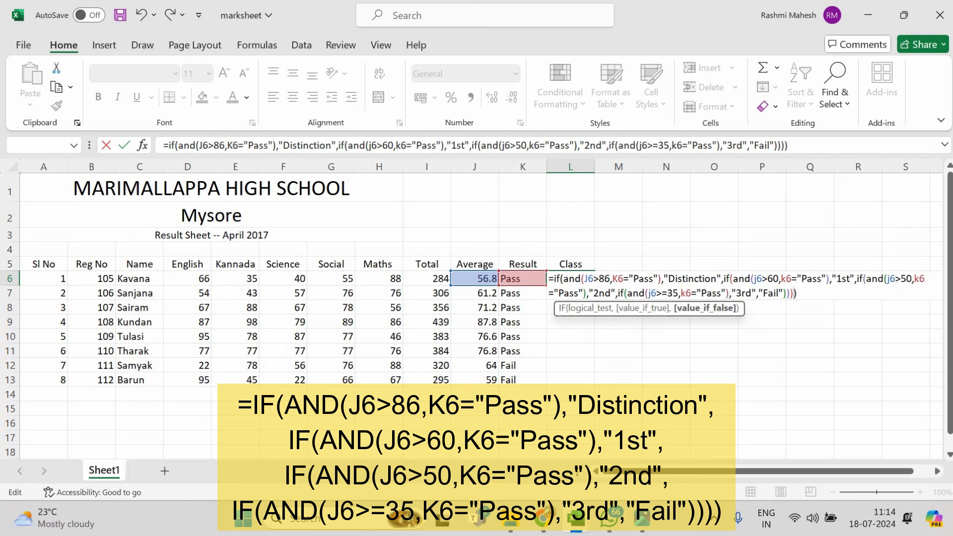
pyautogui.press('Return')
# Fill the Class formula down to L13 and check Samyak's mark, Result and Class in row 12
pyautogui.click(570, 279)
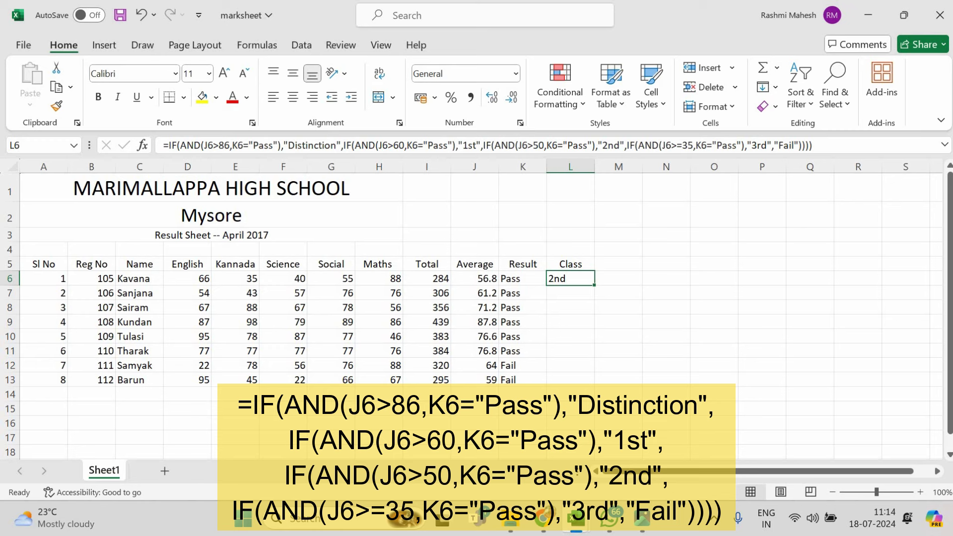
pyautogui.moveTo(594, 285); pyautogui.dragTo(594, 385)
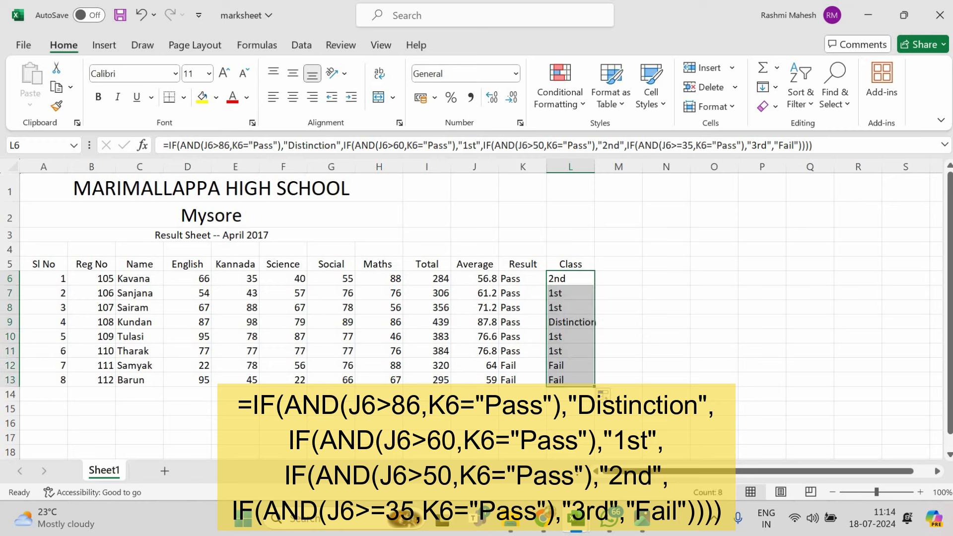
pyautogui.click(571, 380)
pyautogui.click(188, 365)
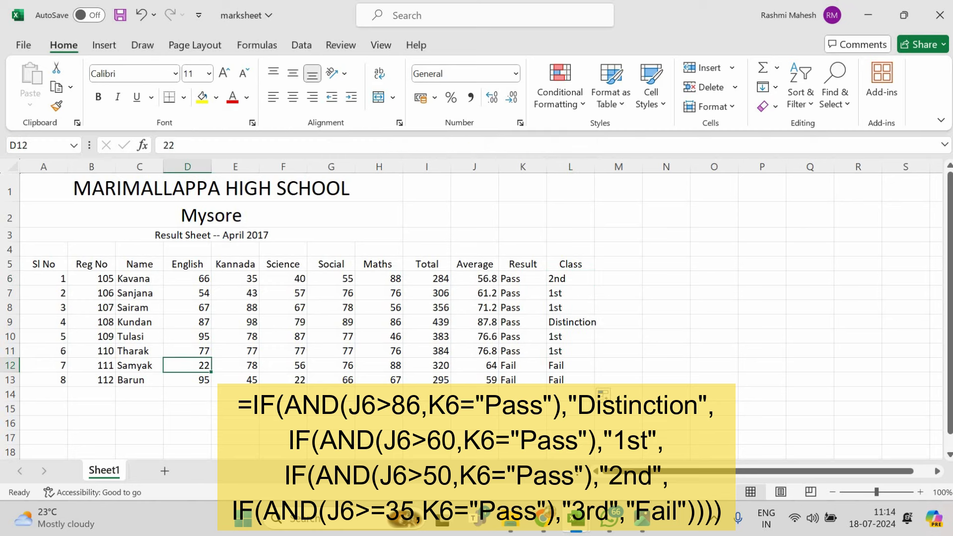
pyautogui.click(522, 365)
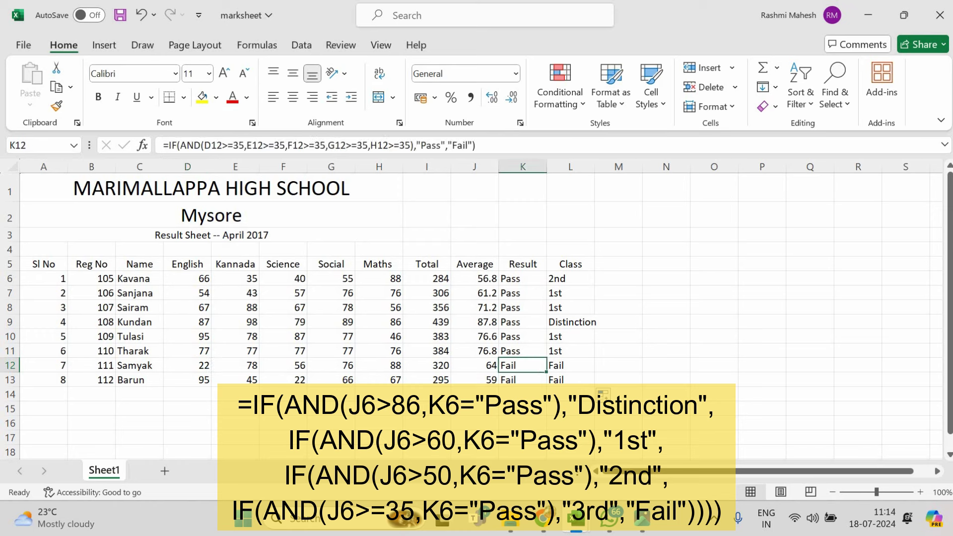
pyautogui.click(570, 365)
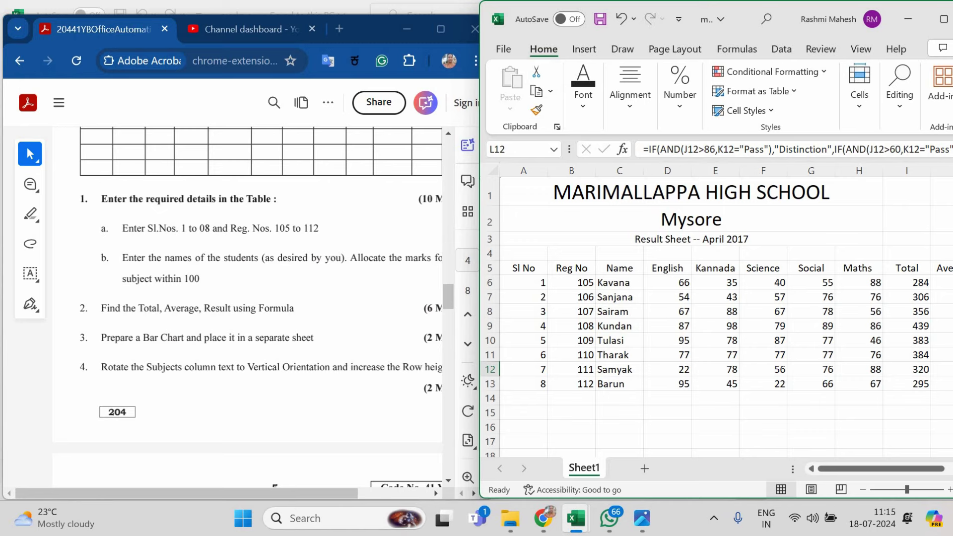
pyautogui.click(944, 19)
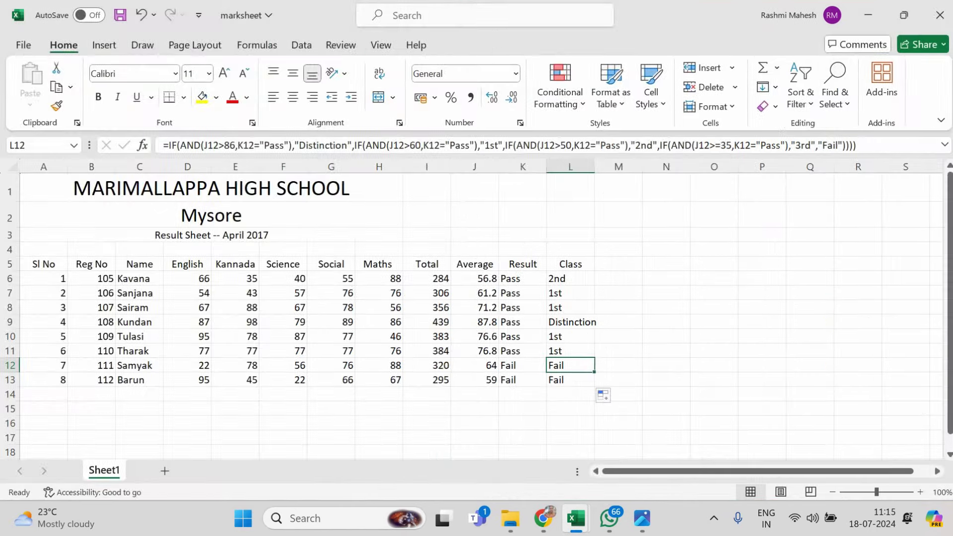
# Select B6:H10 and browse All Charts in the Bar category
pyautogui.moveTo(92, 279)
pyautogui.mouseDown()
pyautogui.moveTo(392, 322)
pyautogui.moveTo(392, 337)
pyautogui.mouseUp()
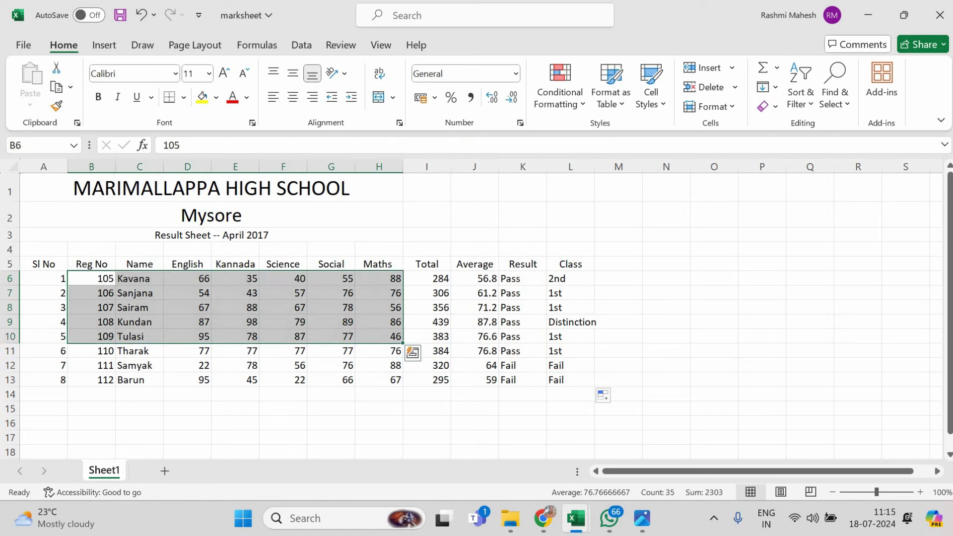
pyautogui.click(104, 45)
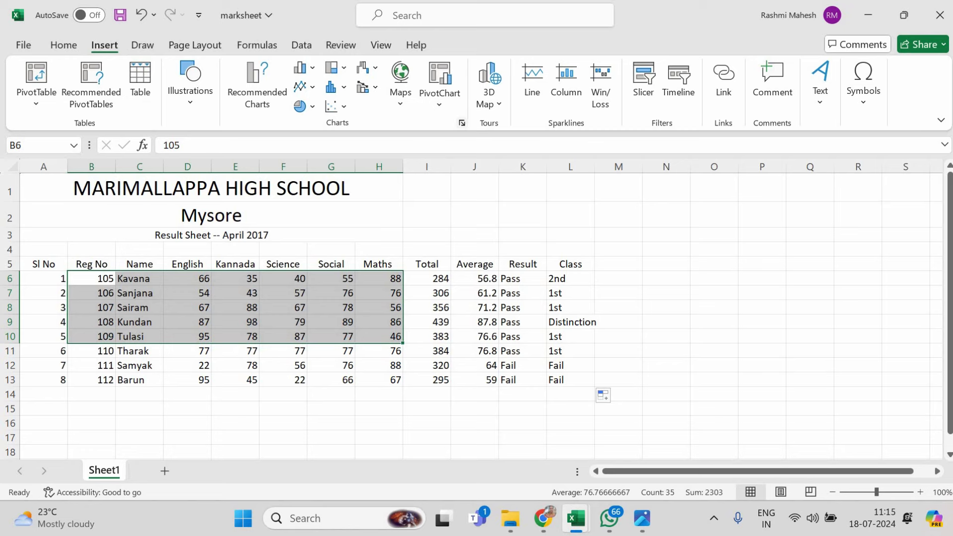
pyautogui.click(257, 85)
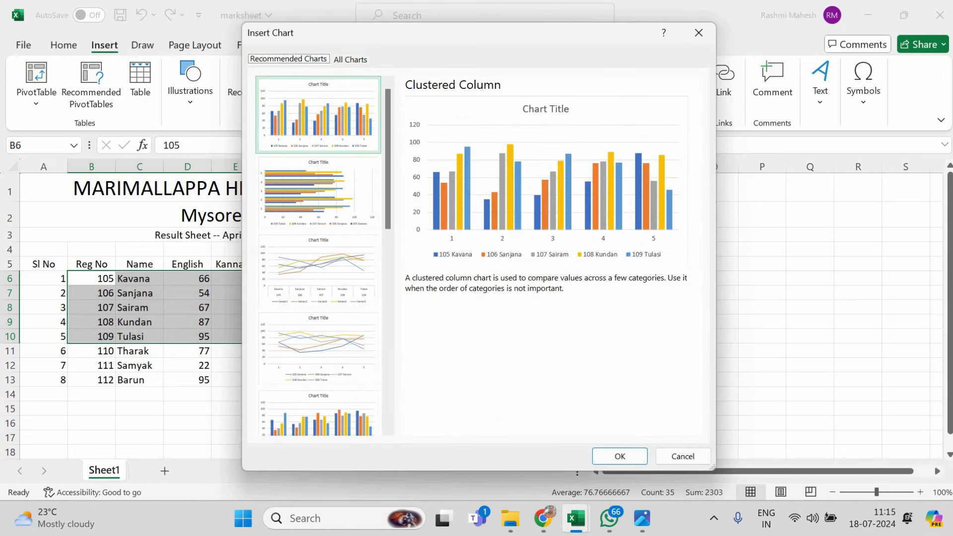
pyautogui.click(350, 59)
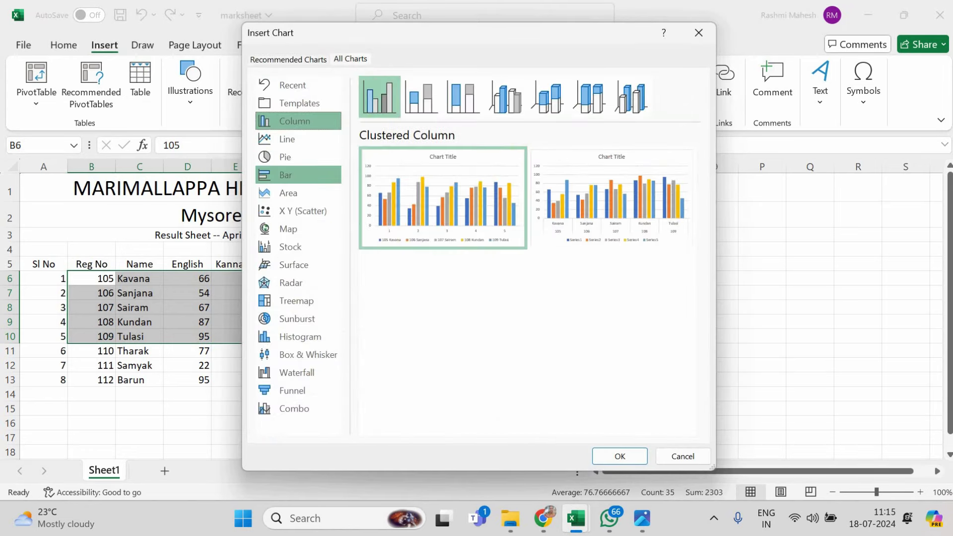
pyautogui.click(286, 175)
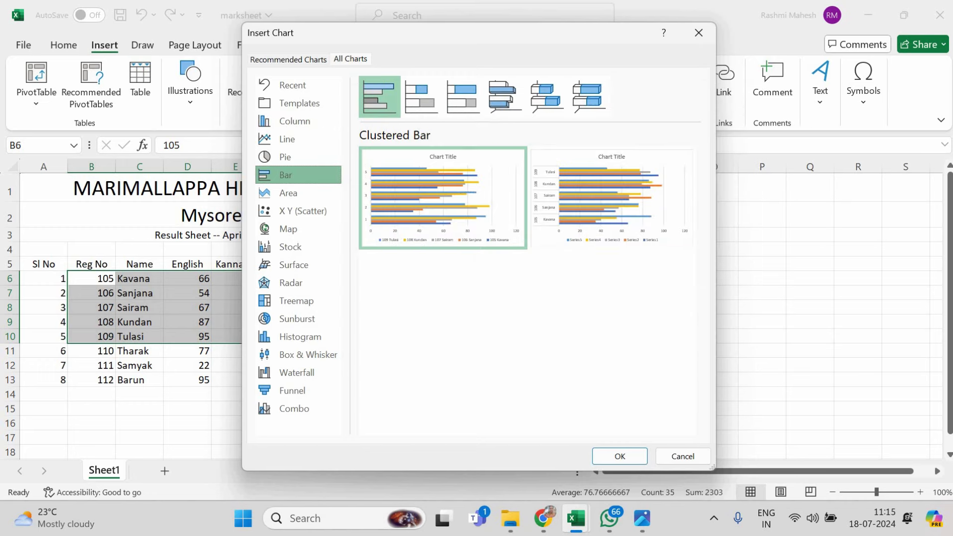
# Compare the bar variants and insert a 3-D 100% Stacked Bar chart
pyautogui.click(421, 96)
pyautogui.click(463, 96)
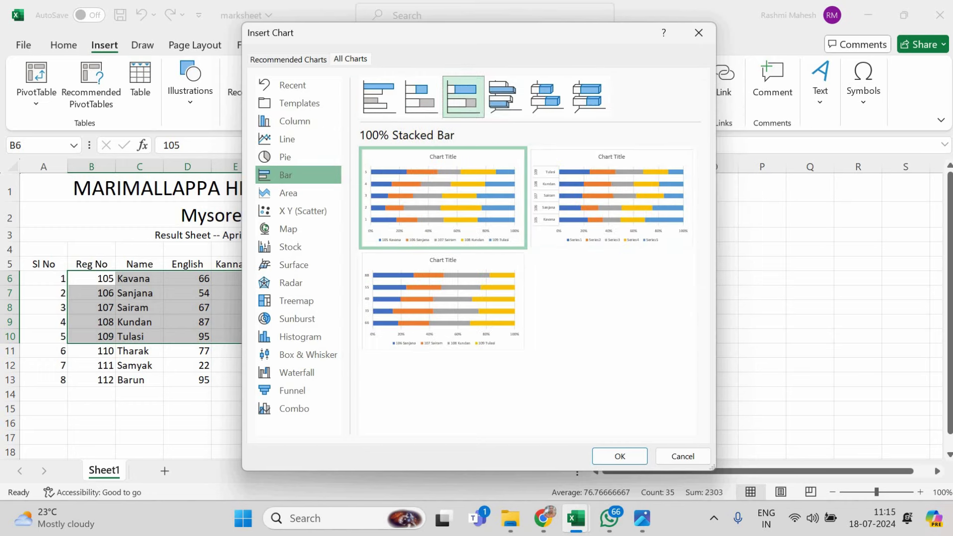
pyautogui.click(505, 96)
pyautogui.click(547, 97)
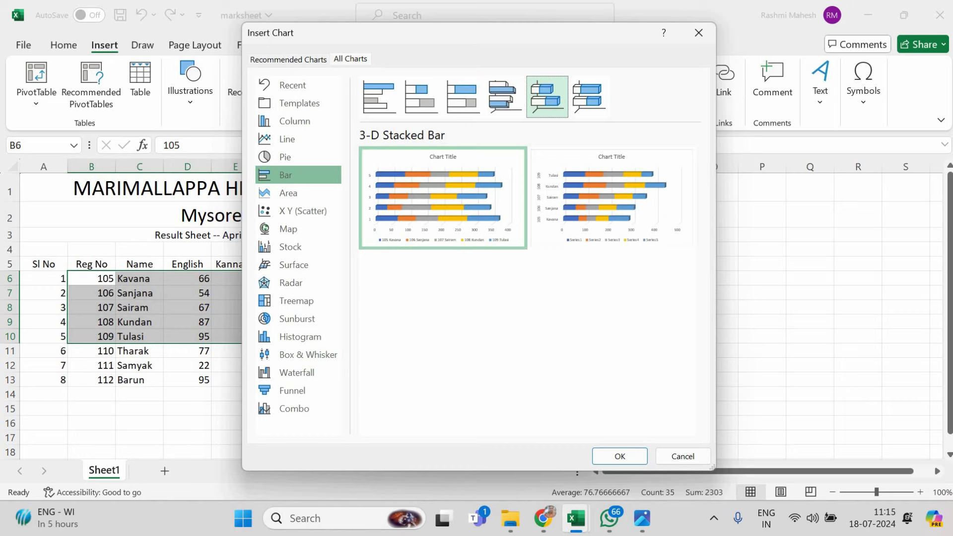
pyautogui.click(589, 97)
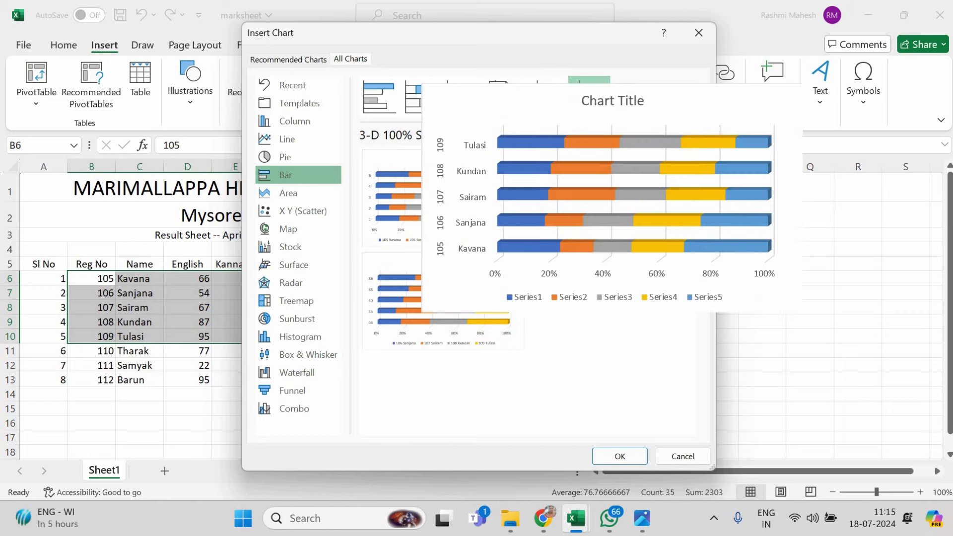
pyautogui.click(620, 456)
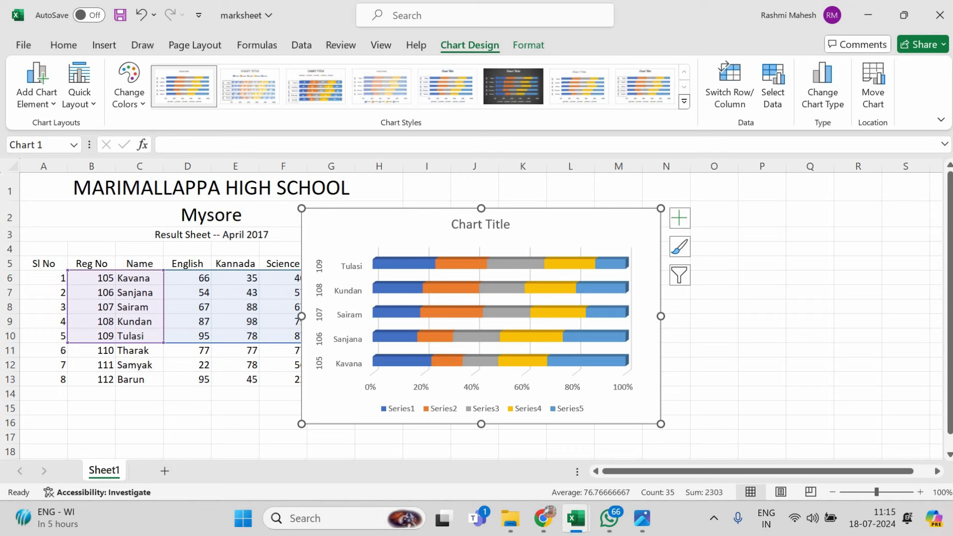
# Add a new empty Sheet2 and return to the chart on Sheet1
pyautogui.click(873, 83)
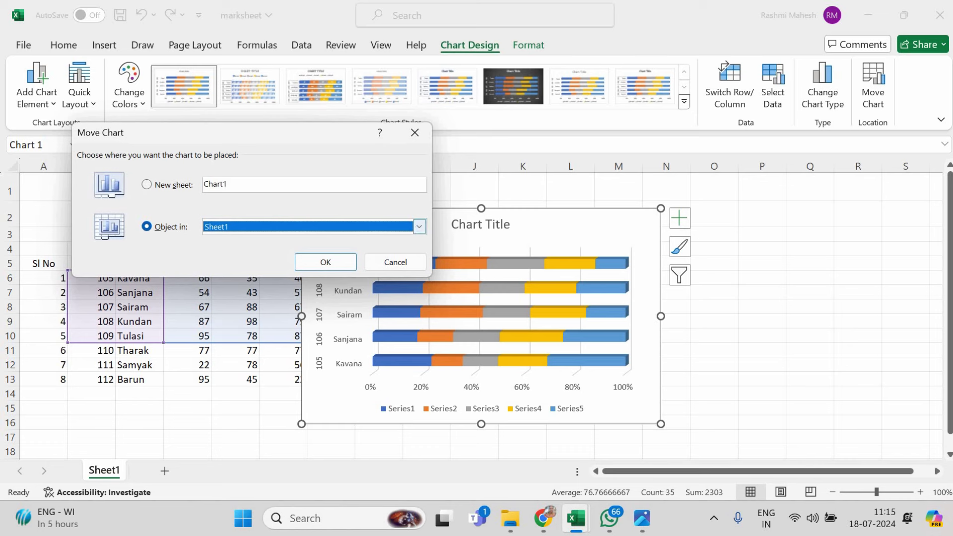
pyautogui.click(419, 226)
pyautogui.click(419, 226)
pyautogui.click(395, 262)
pyautogui.click(164, 470)
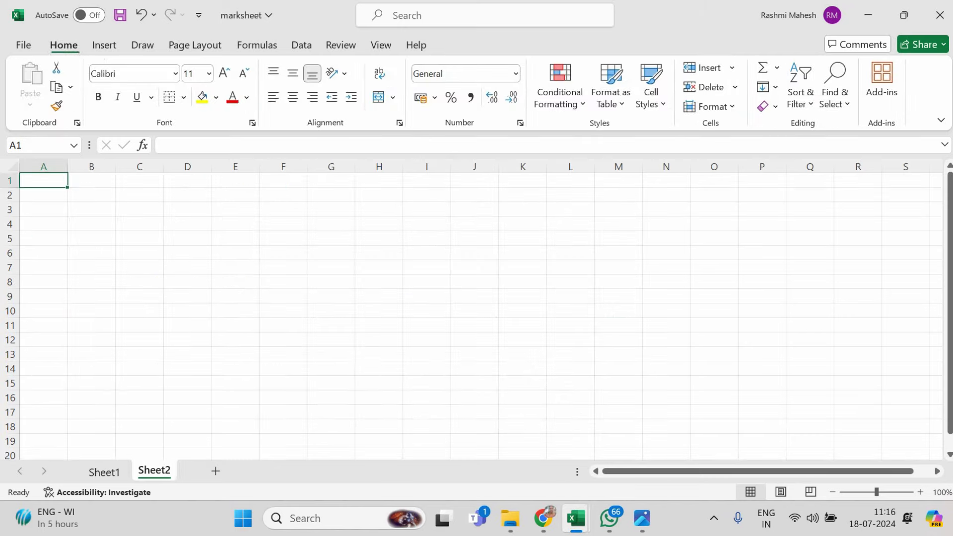
pyautogui.hotkey('ctrl', 'pageup')
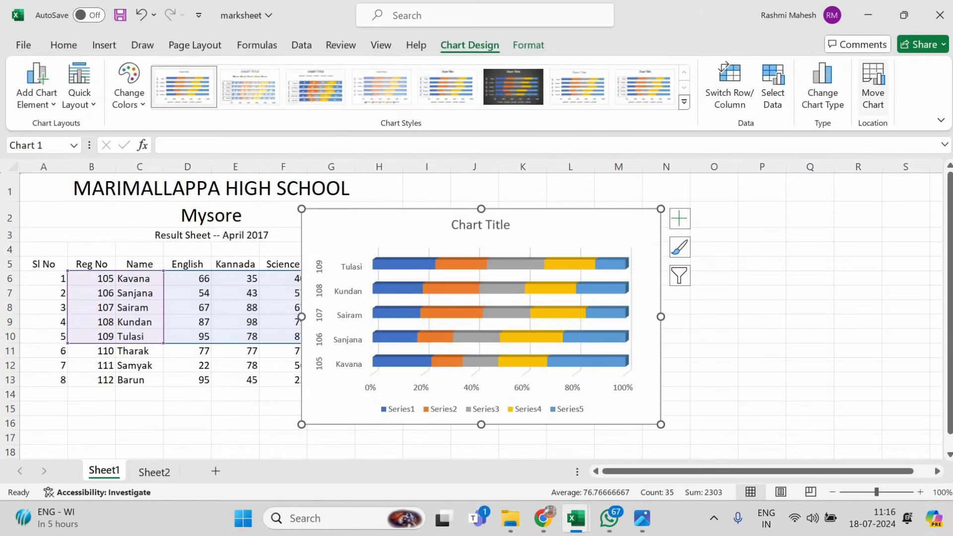
# Move the chart to Sheet2 via Move Chart and return to Sheet1's marks table
pyautogui.click(873, 87)
pyautogui.click(419, 226)
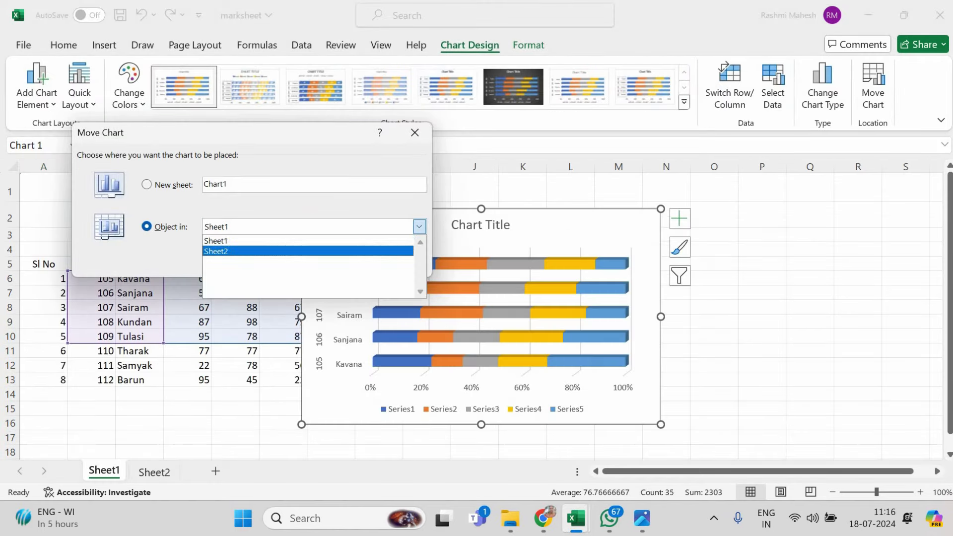
pyautogui.click(308, 251)
pyautogui.click(325, 262)
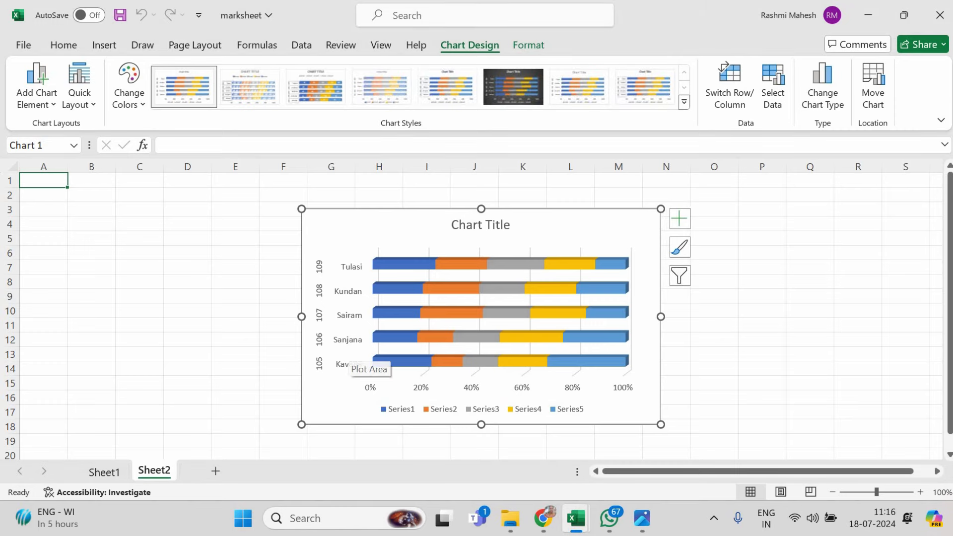
pyautogui.hotkey('ctrl', 'pageup')
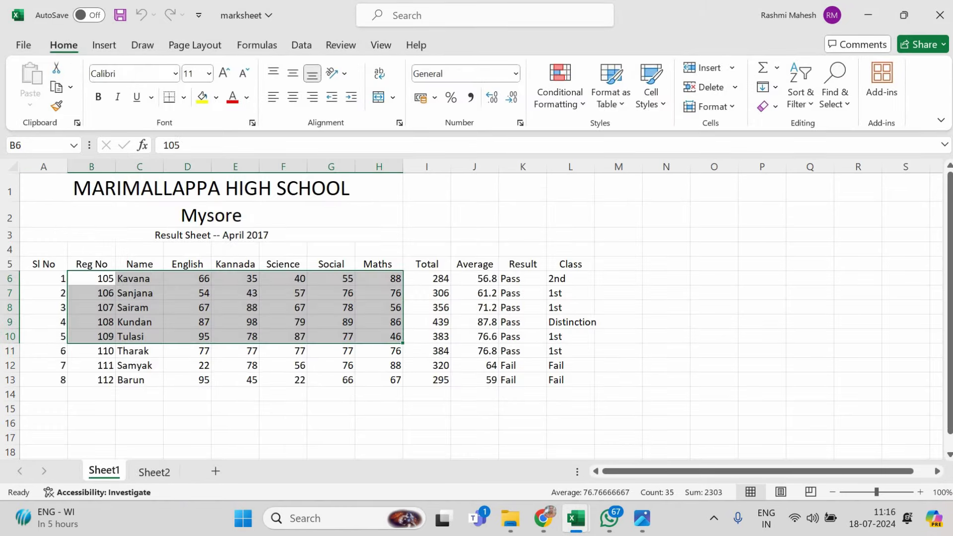
pyautogui.click(474, 279)
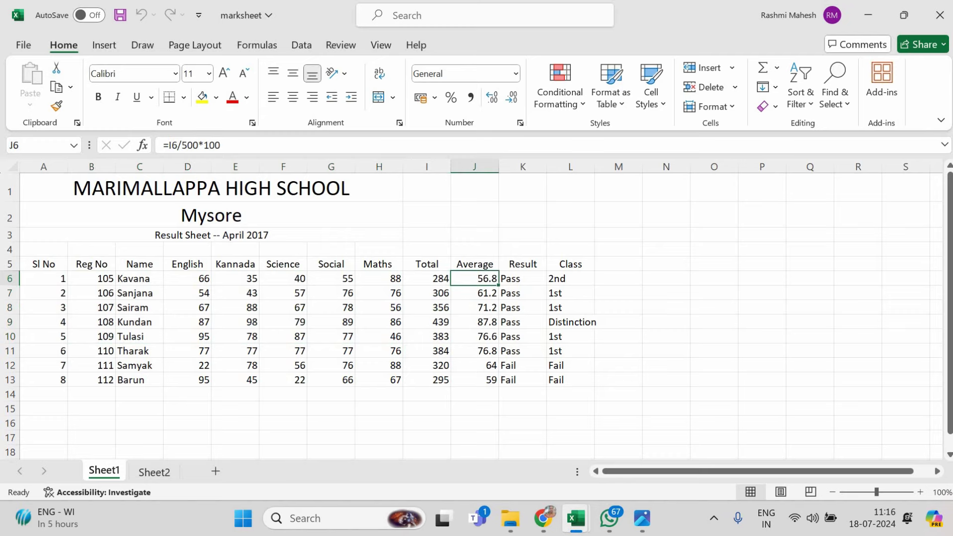
# After checking the question paper, set the A5:L5 header labels to vertical text
pyautogui.press('super+Down')
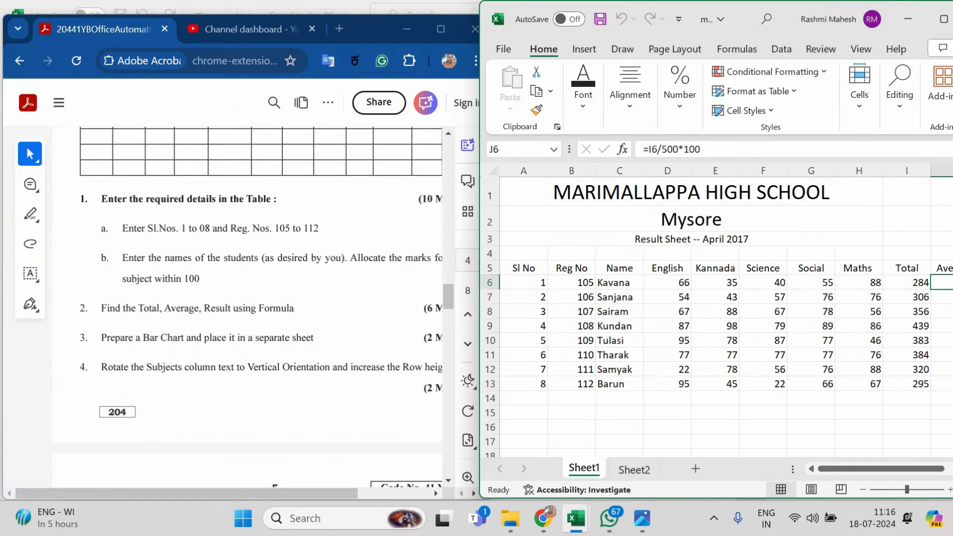
pyautogui.hotkey('alt', 'Tab')
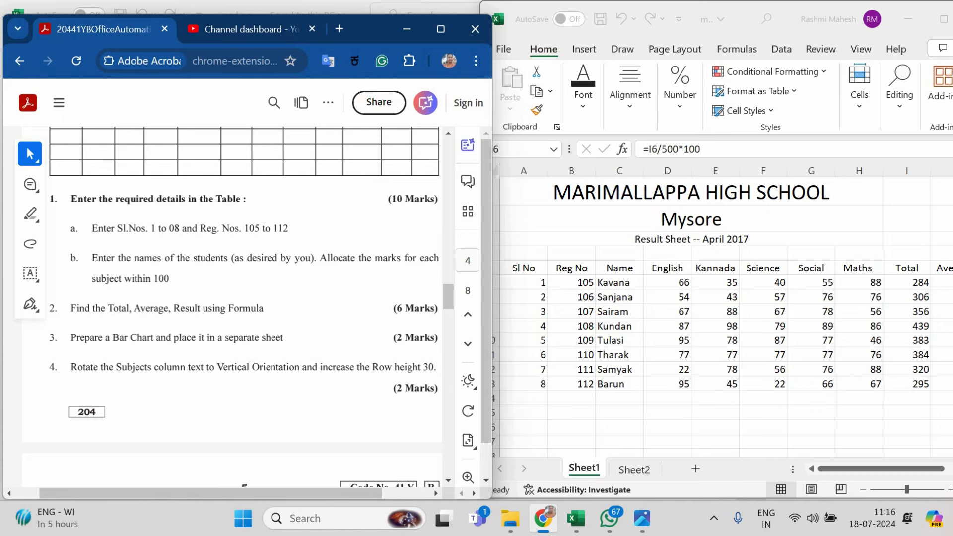
pyautogui.click(944, 19)
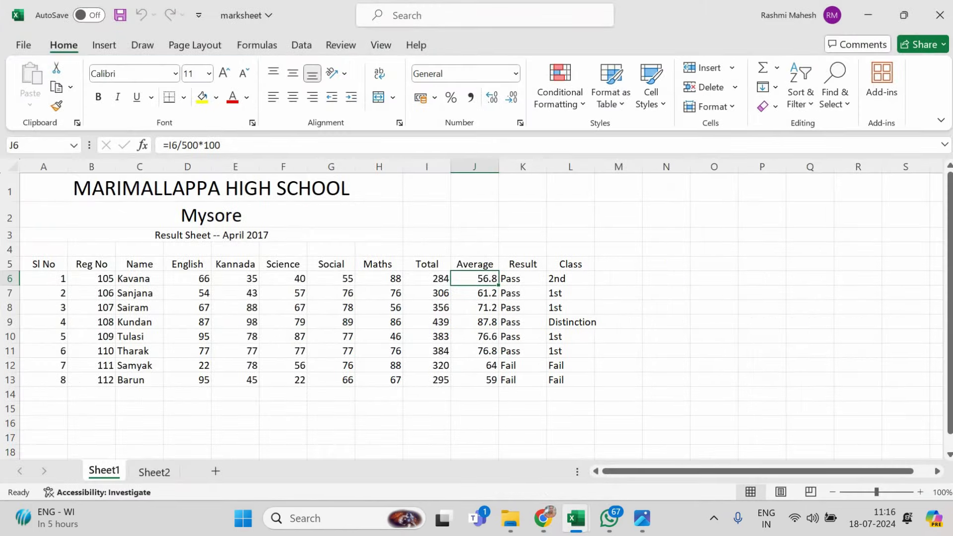
pyautogui.moveTo(44, 263); pyautogui.dragTo(571, 264)
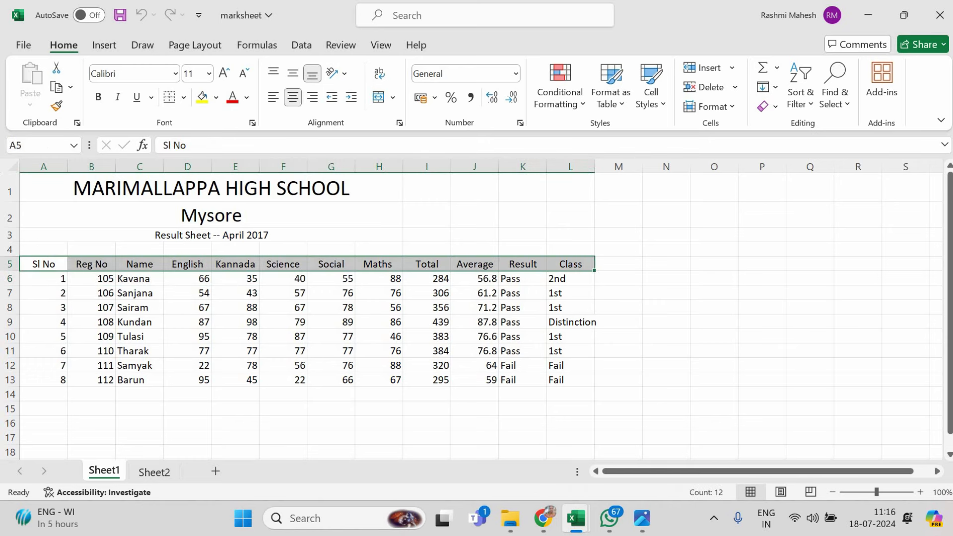
pyautogui.click(337, 73)
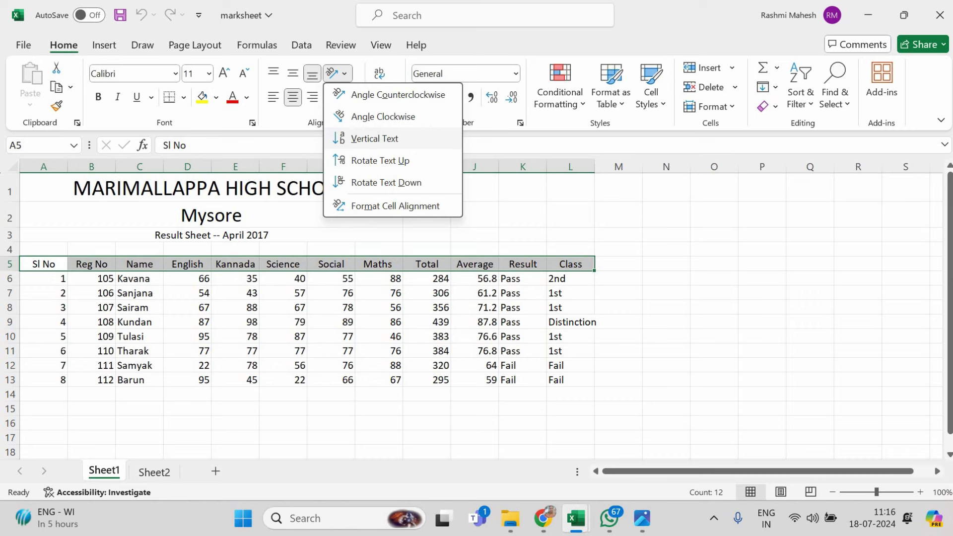
pyautogui.click(375, 138)
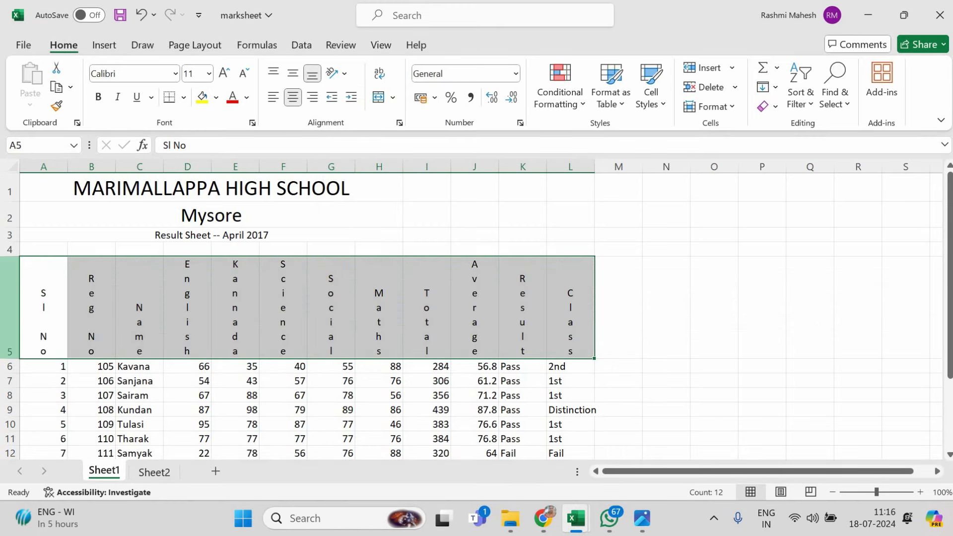
# Set row 5's height to 30 and snap Excel beside the question paper
pyautogui.rightClick(10, 350)
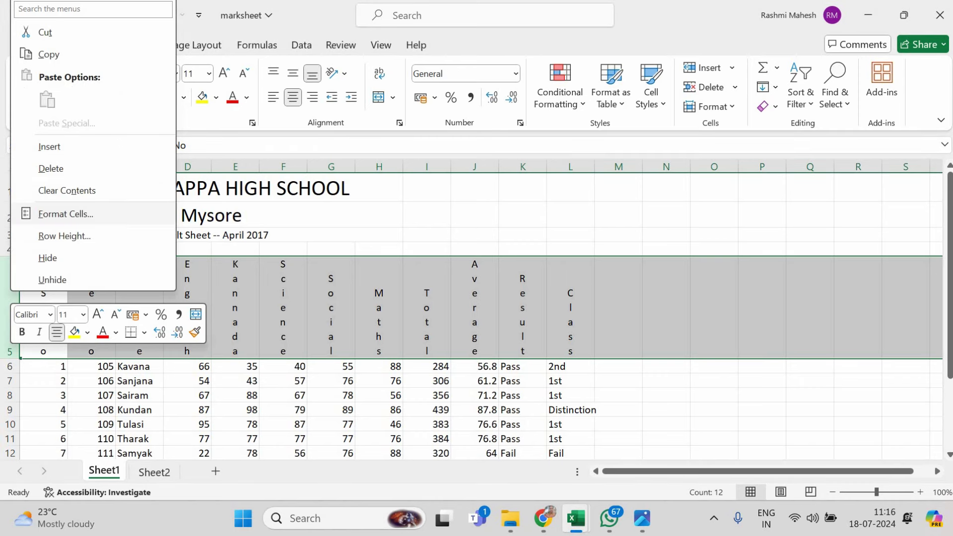
pyautogui.click(65, 236)
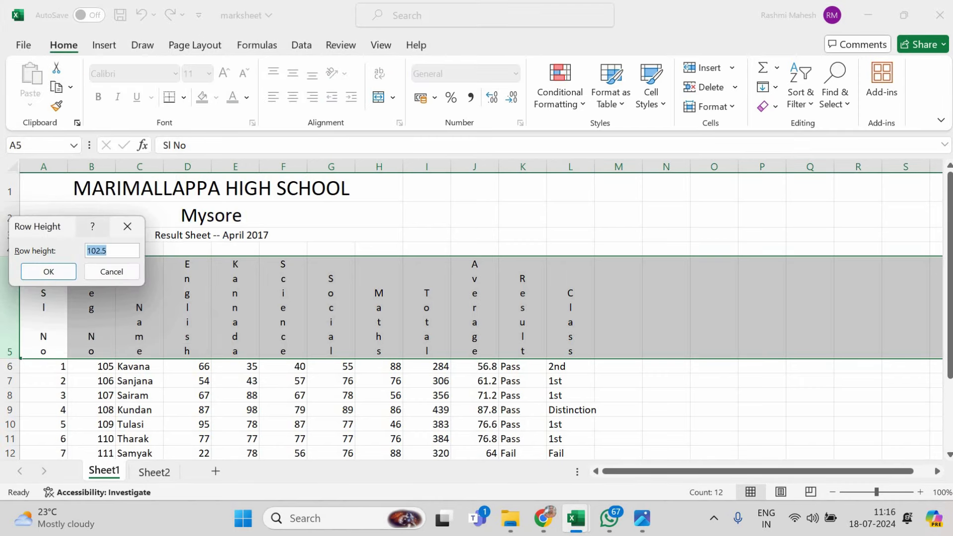
pyautogui.write('30')
pyautogui.press('Return')
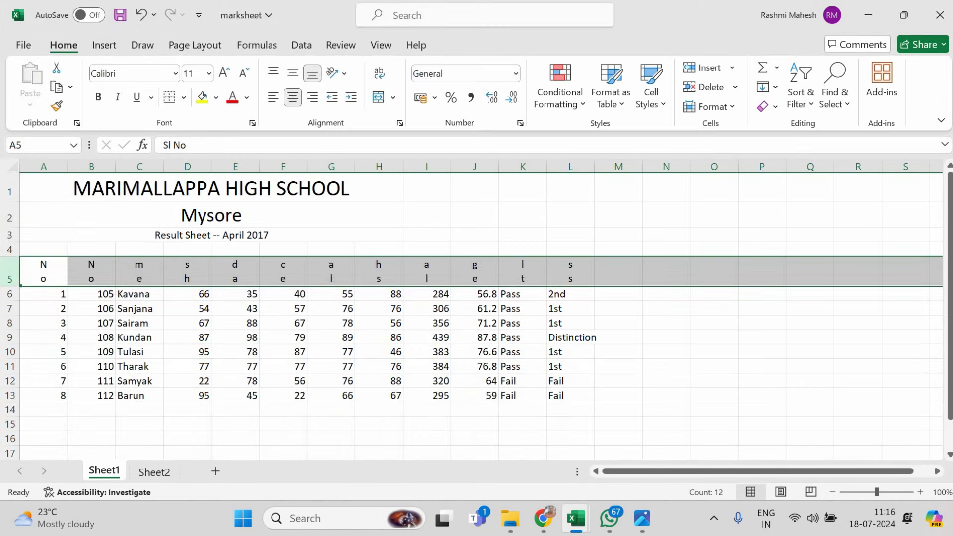
pyautogui.press('super+Right')
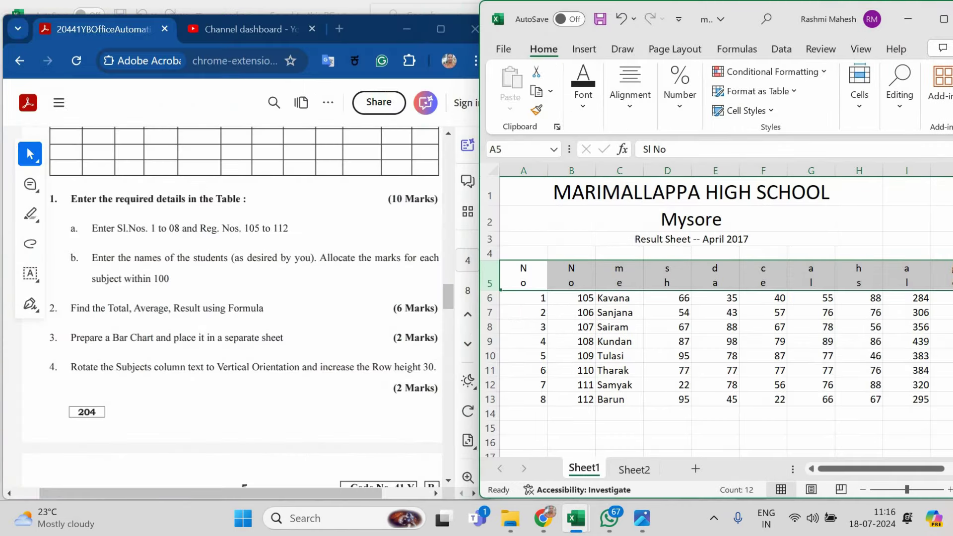
# Start a Greater Than highlight rule of 80 on the Average cells J6:J13
pyautogui.scroll(-3, 244, 297)
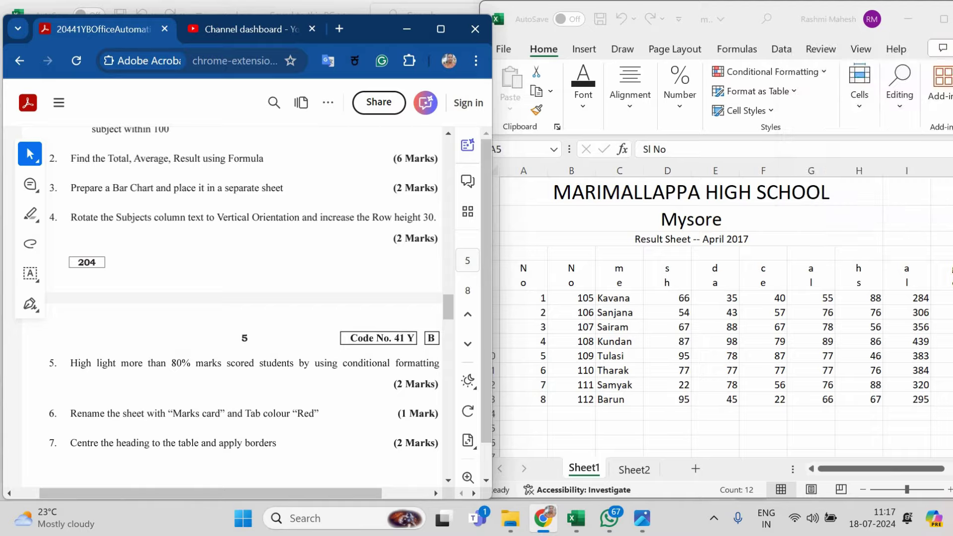
pyautogui.click(943, 19)
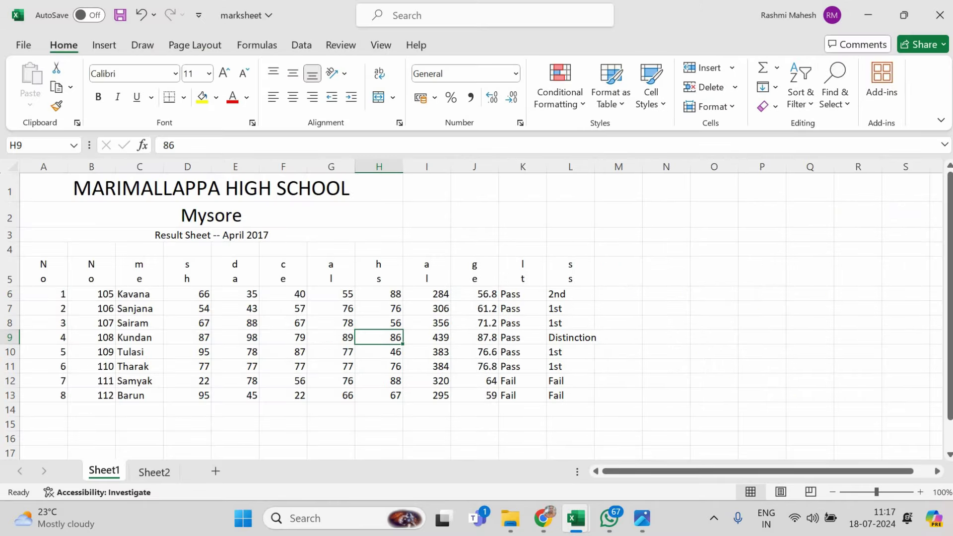
pyautogui.moveTo(476, 294); pyautogui.dragTo(484, 395)
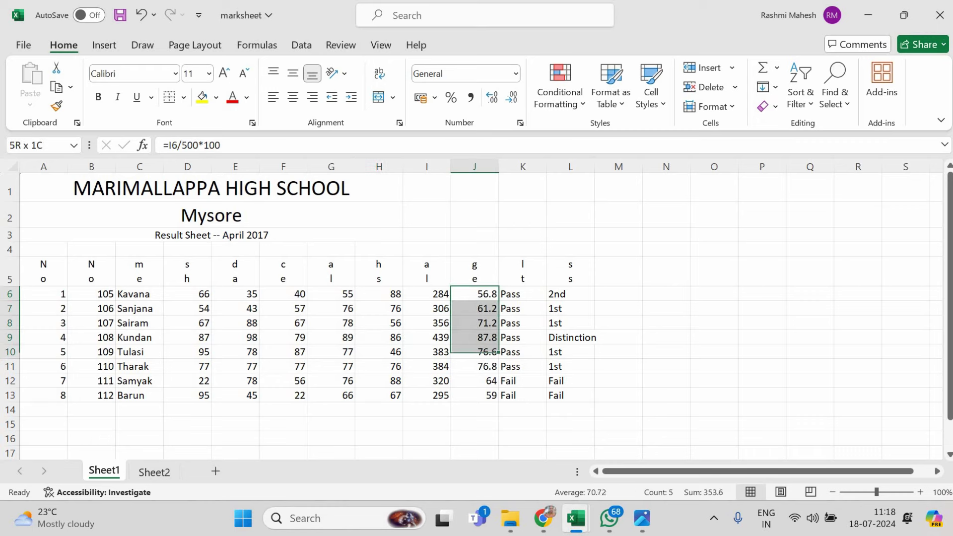
pyautogui.click(560, 84)
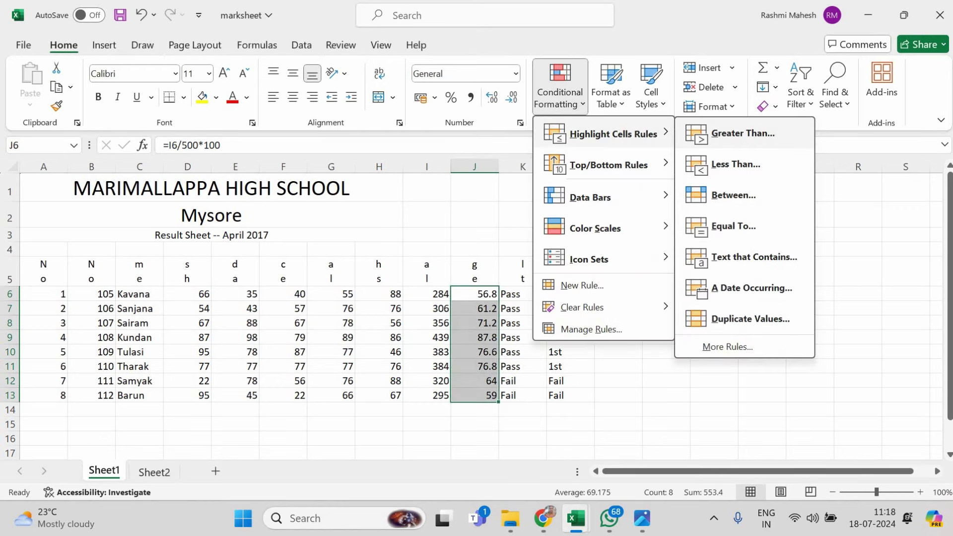
pyautogui.click(743, 133)
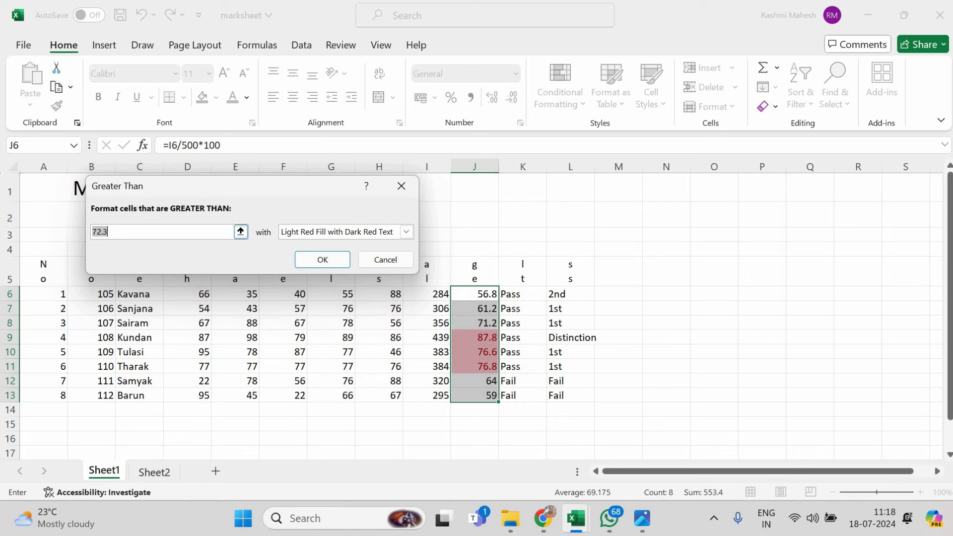
pyautogui.write('80')
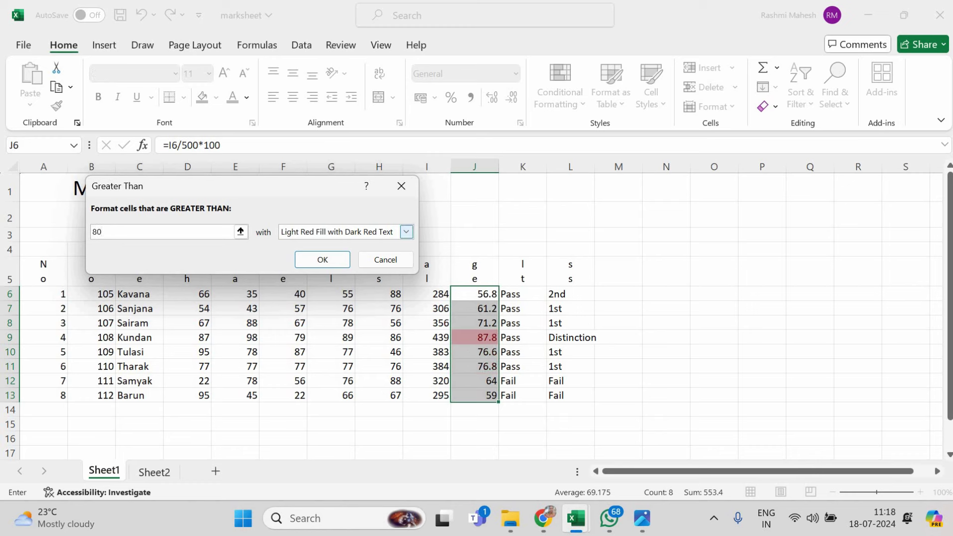
# Choose Light Red Fill as the highlight format and apply the rule
pyautogui.click(406, 231)
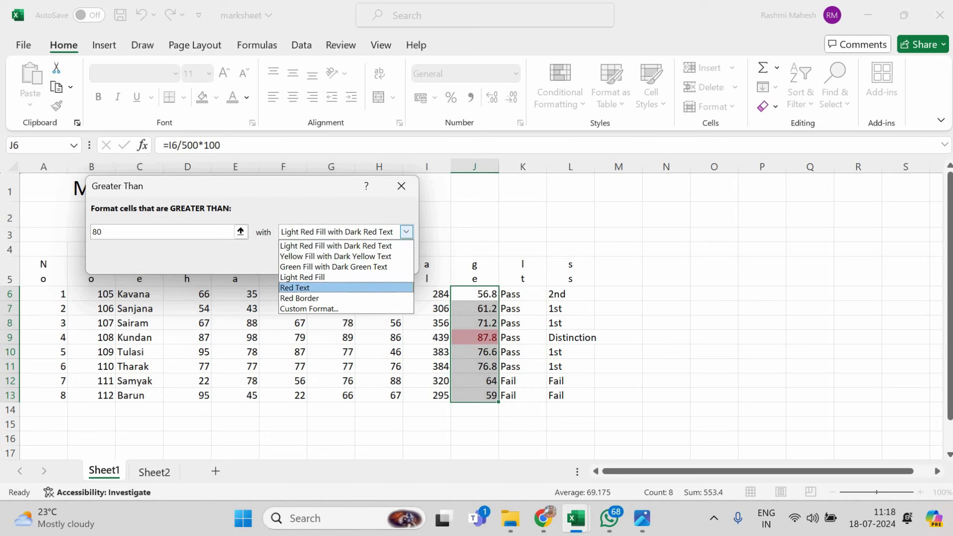
pyautogui.click(334, 267)
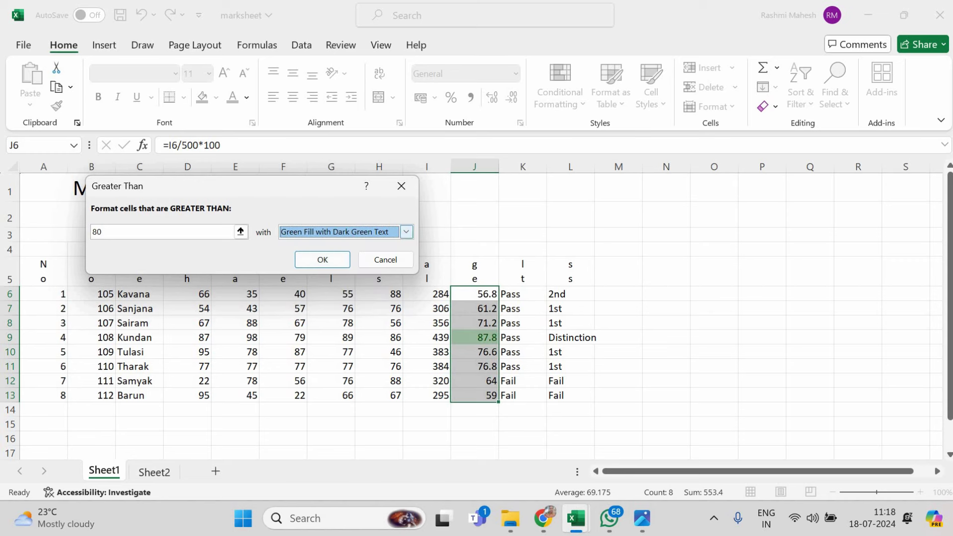
pyautogui.click(407, 231)
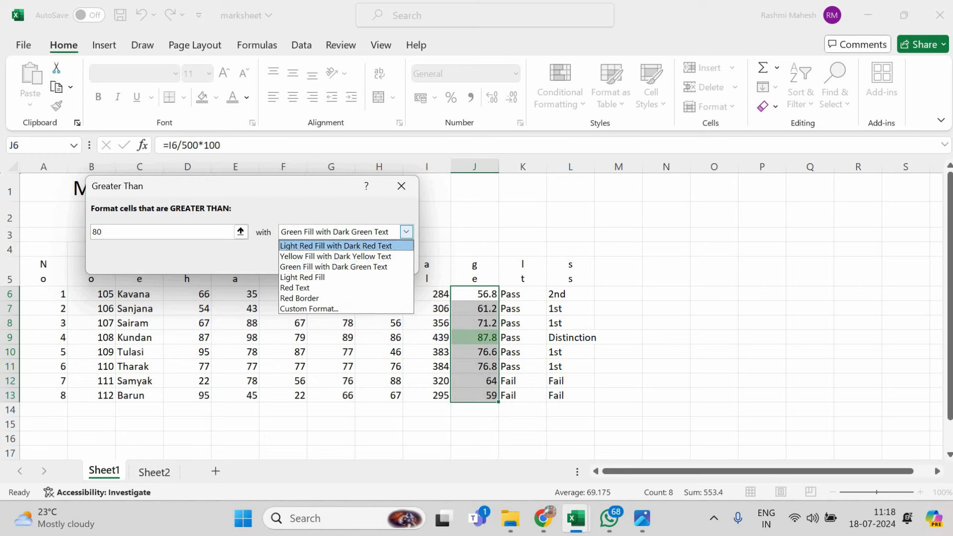
pyautogui.press('Down')
pyautogui.press('Return')
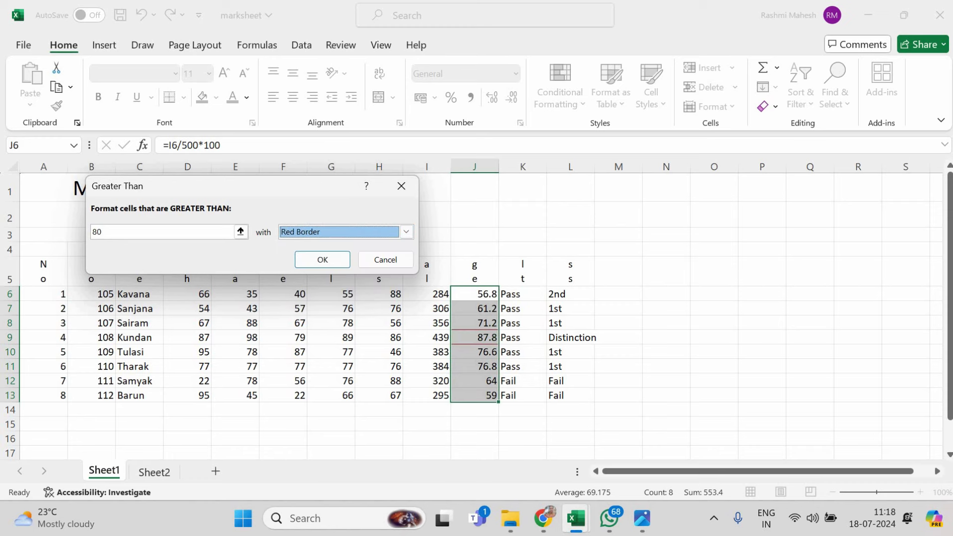
pyautogui.click(407, 232)
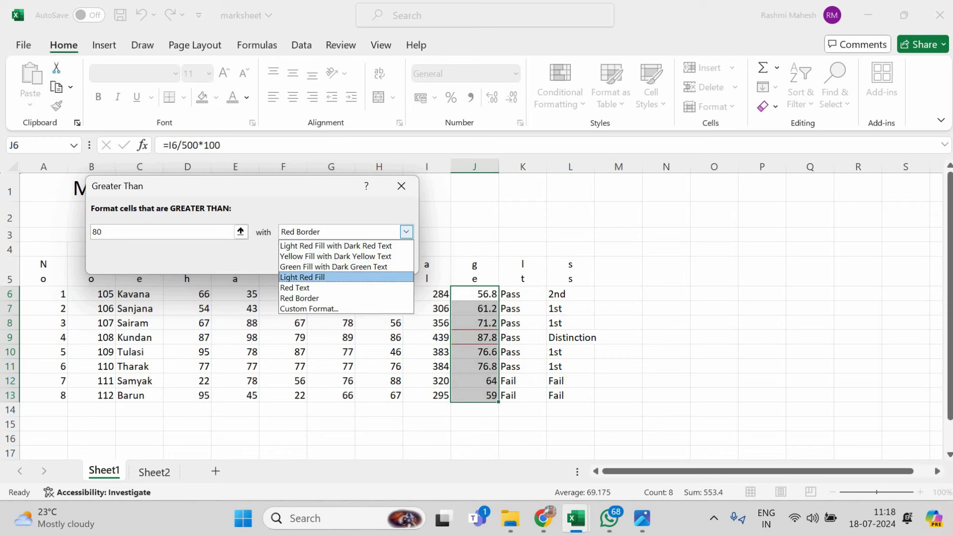
pyautogui.press('Return')
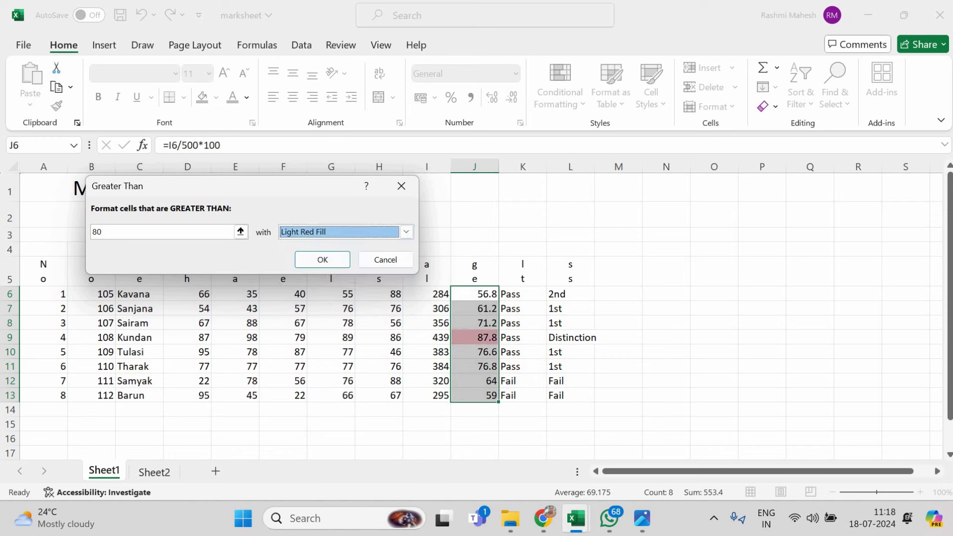
pyautogui.press('Return')
pyautogui.click(474, 337)
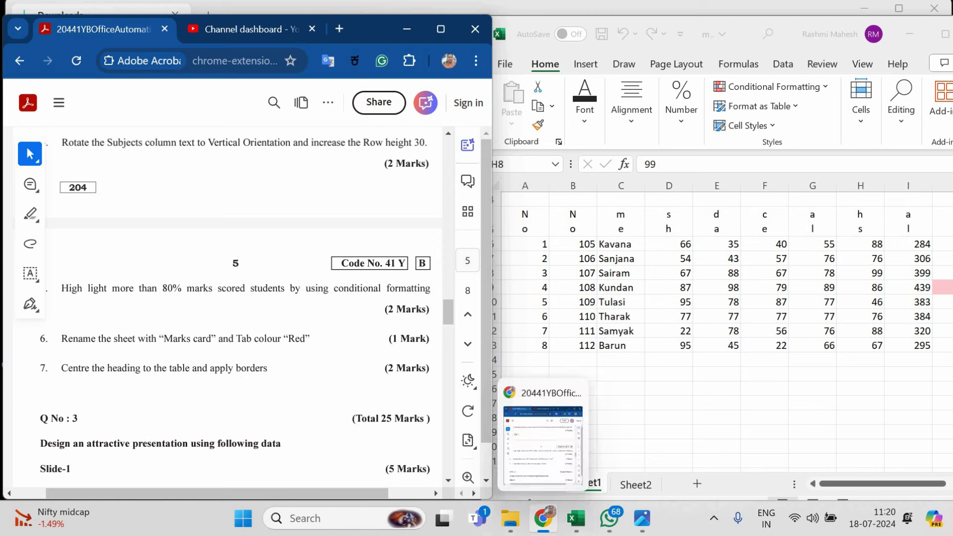
# Rename Sheet1 to 'Marks Card'
pyautogui.click(575, 519)
pyautogui.rightClick(590, 484)
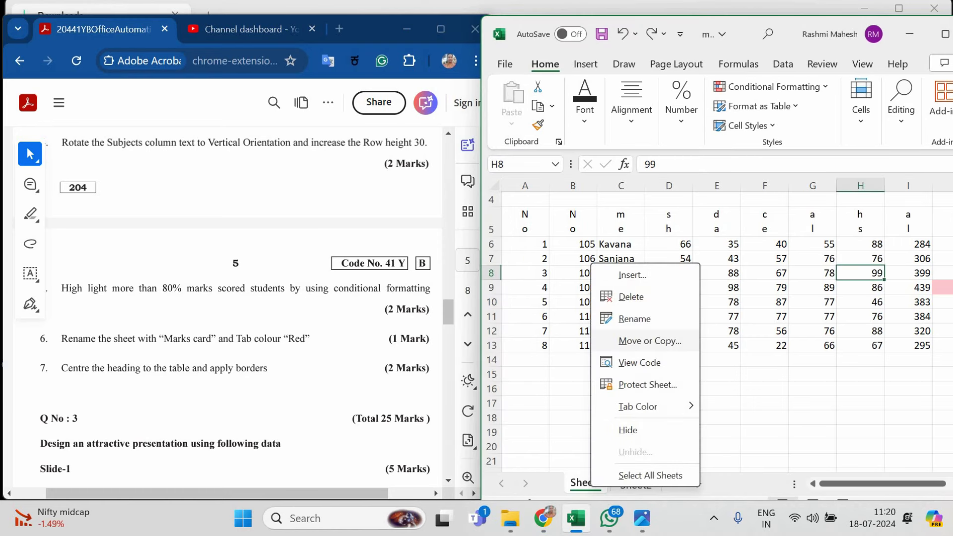
pyautogui.click(634, 319)
pyautogui.write('Ma')
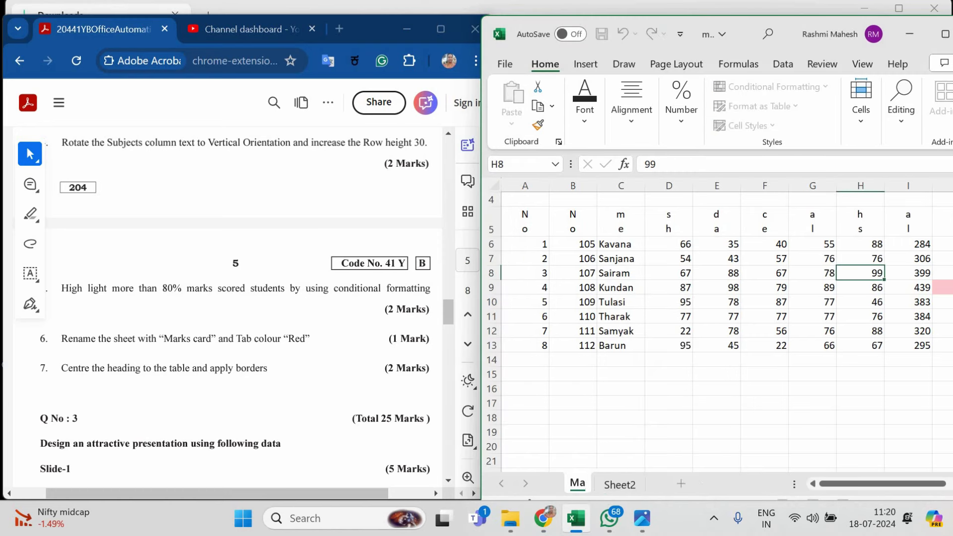
pyautogui.write('rks Card')
pyautogui.press('Return')
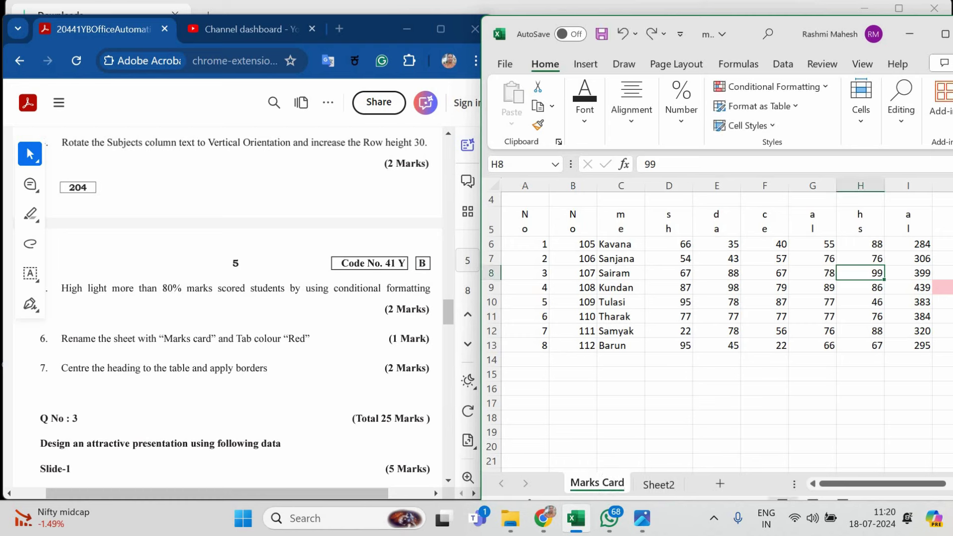
# Colour the Marks Card sheet tab red
pyautogui.rightClick(597, 483)
pyautogui.moveTo(656, 401)
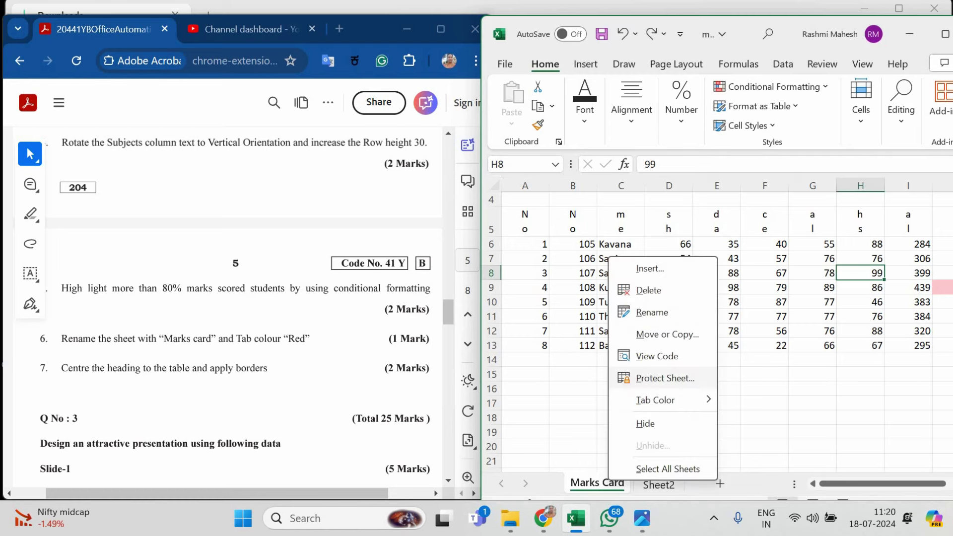
pyautogui.click(738, 439)
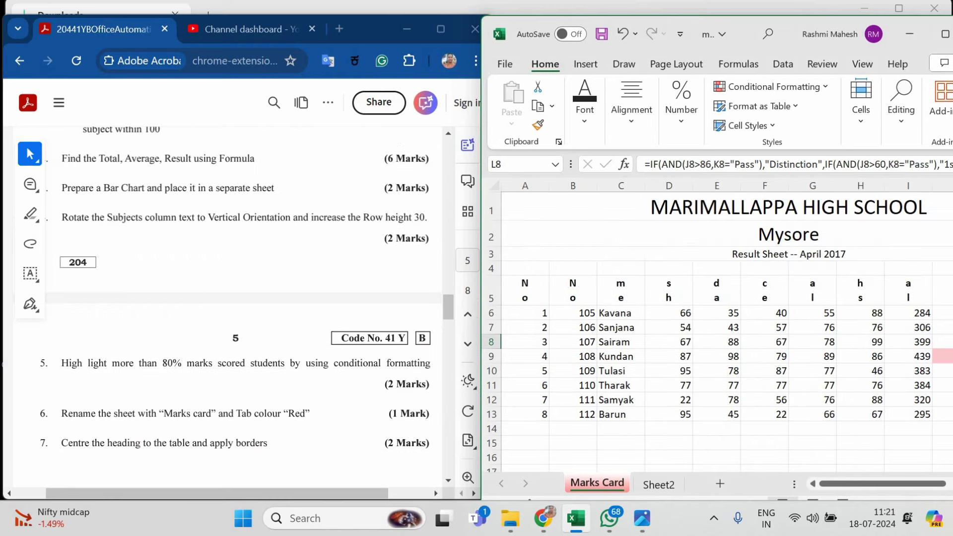
pyautogui.click(945, 33)
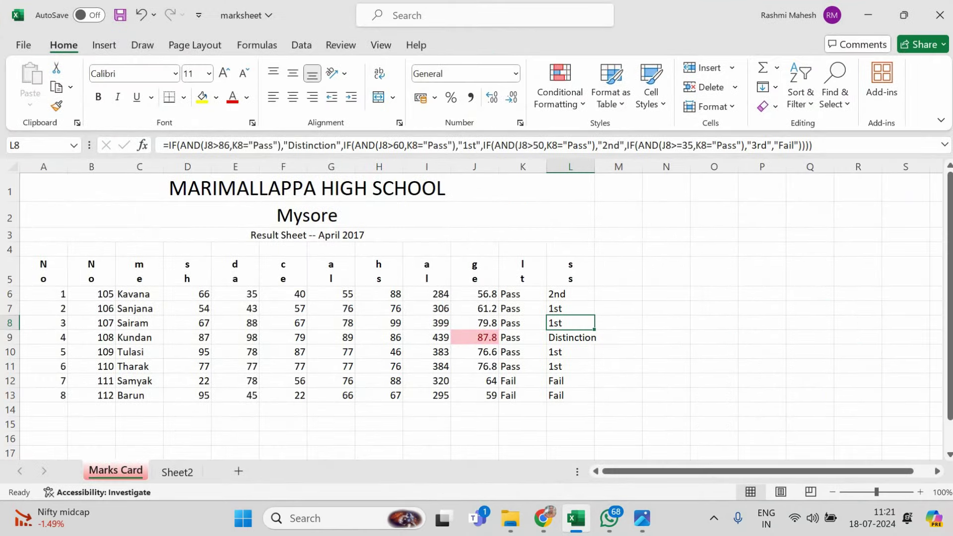
# Put All Borders around the marks table A5:L13
pyautogui.moveTo(44, 272); pyautogui.dragTo(484, 381)
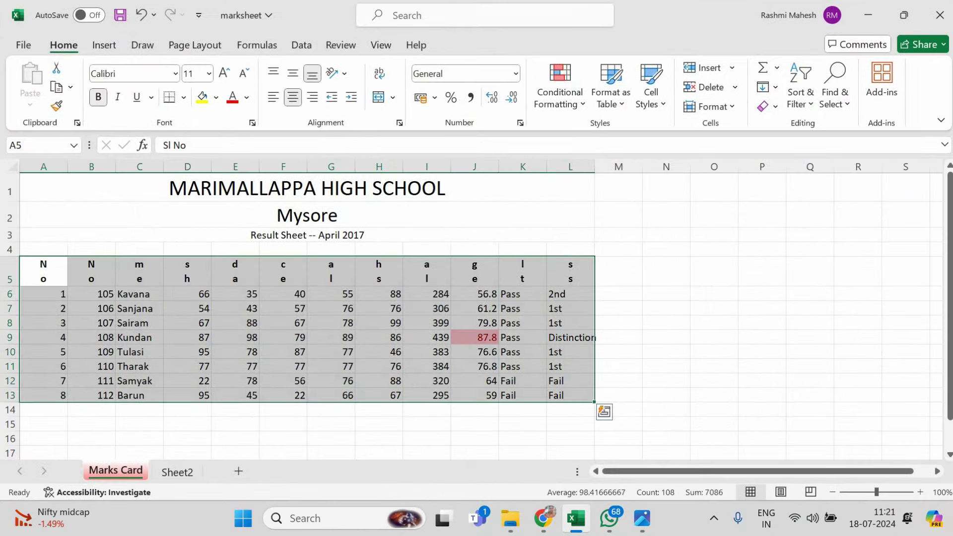
pyautogui.click(183, 97)
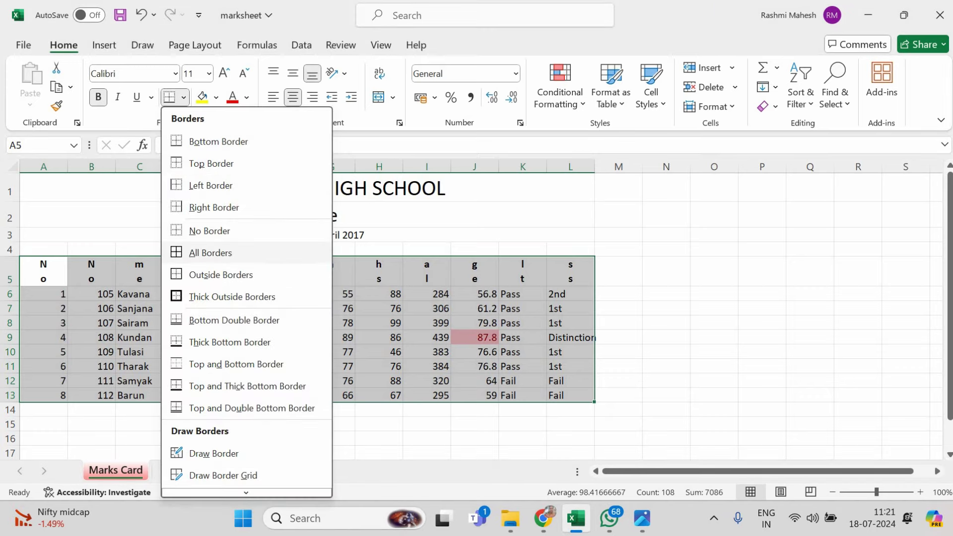
pyautogui.click(210, 253)
# Format the range as a table with headers in an orange style, then select header row A5:L5
pyautogui.click(610, 87)
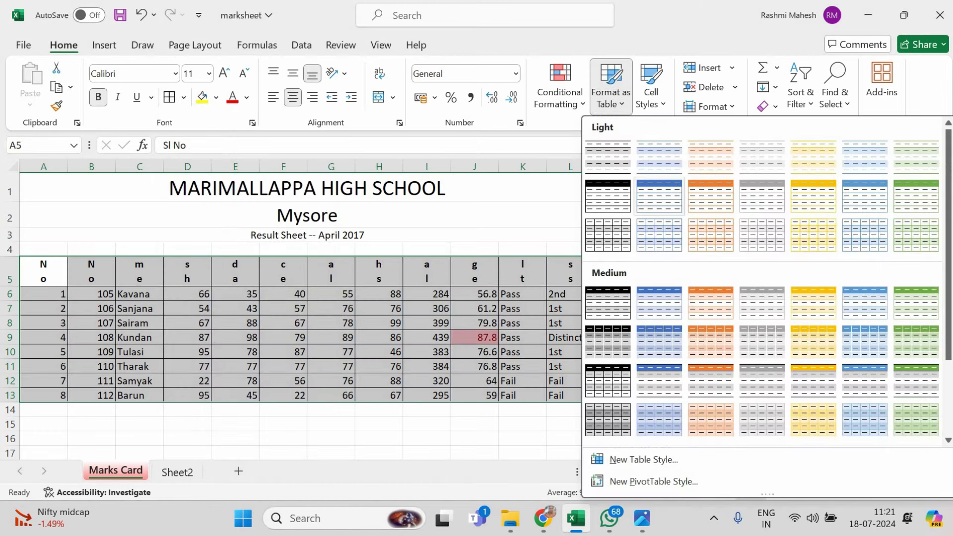
pyautogui.click(710, 302)
pyautogui.click(235, 258)
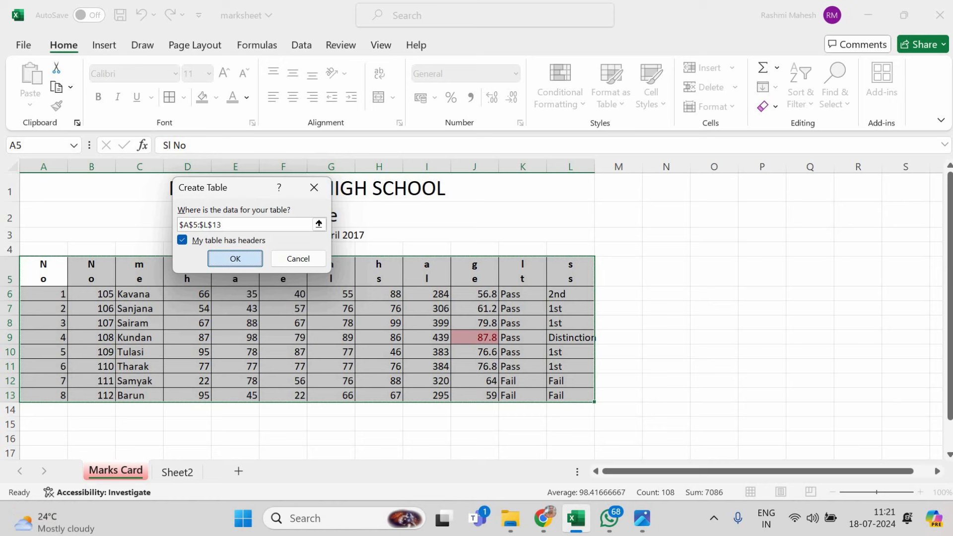
pyautogui.click(283, 337)
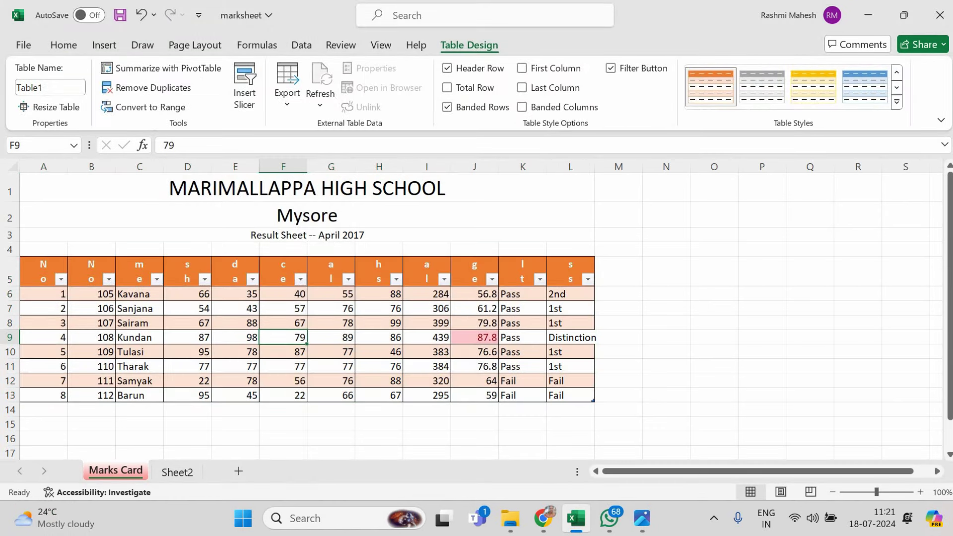
pyautogui.moveTo(44, 272); pyautogui.dragTo(571, 272)
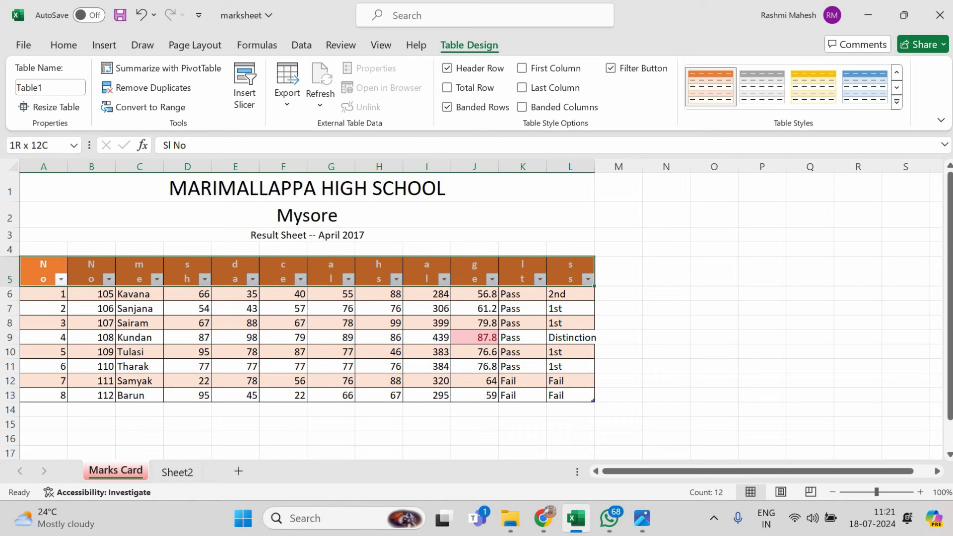
# Angle the header labels counterclockwise and make row 5 taller
pyautogui.click(64, 45)
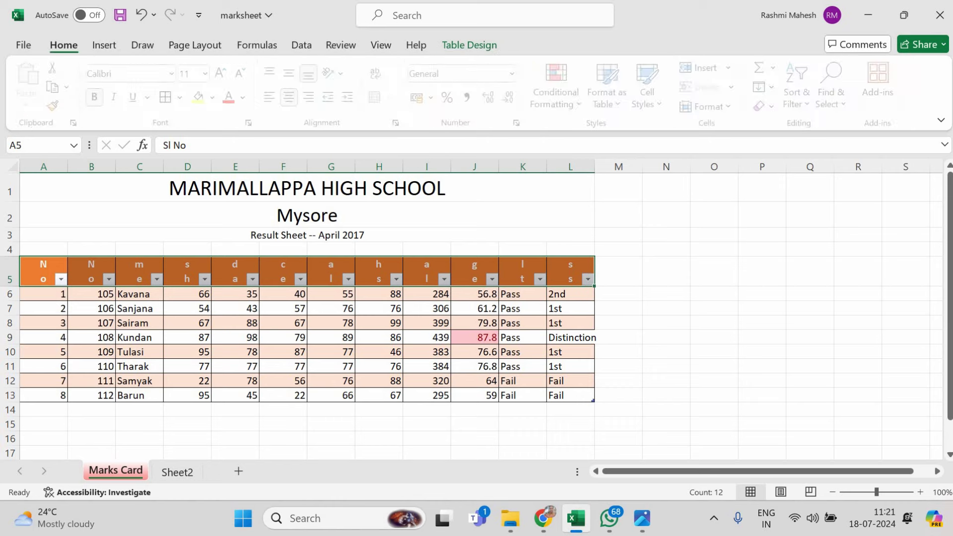
pyautogui.click(338, 73)
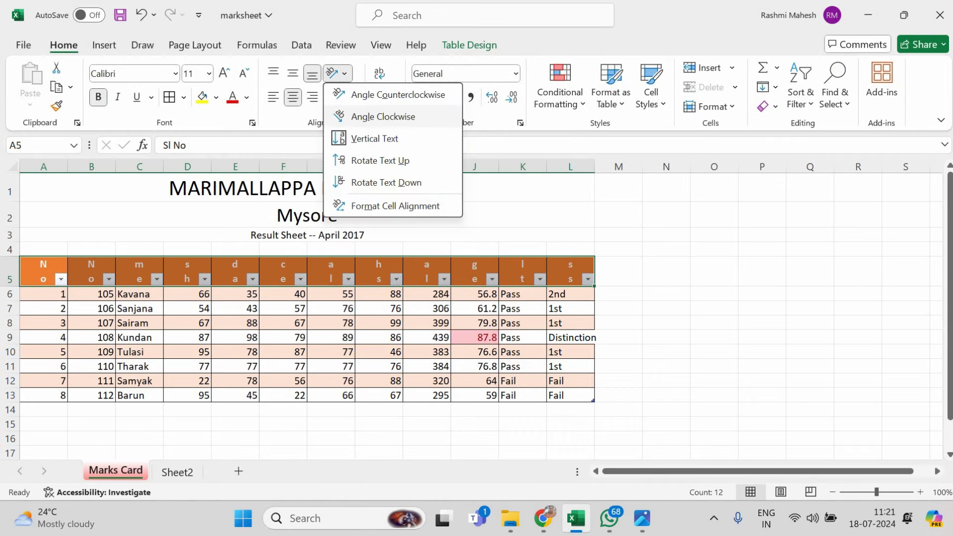
pyautogui.click(392, 94)
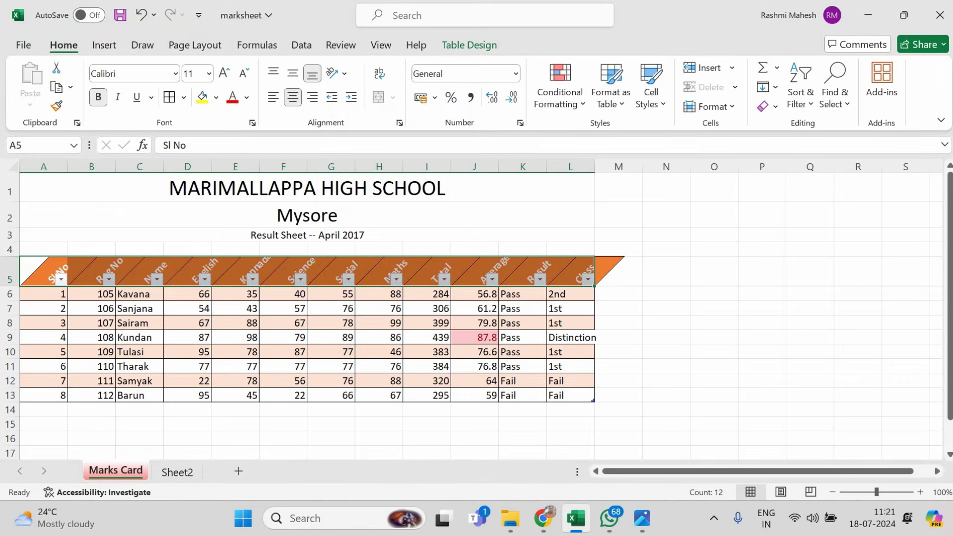
pyautogui.moveTo(10, 286); pyautogui.dragTo(10, 299)
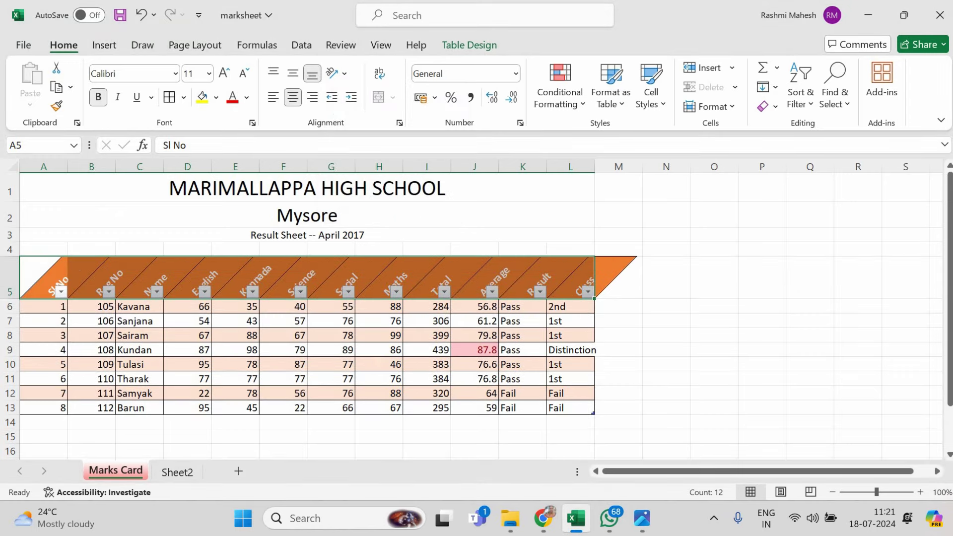
pyautogui.click(44, 350)
pyautogui.click(666, 335)
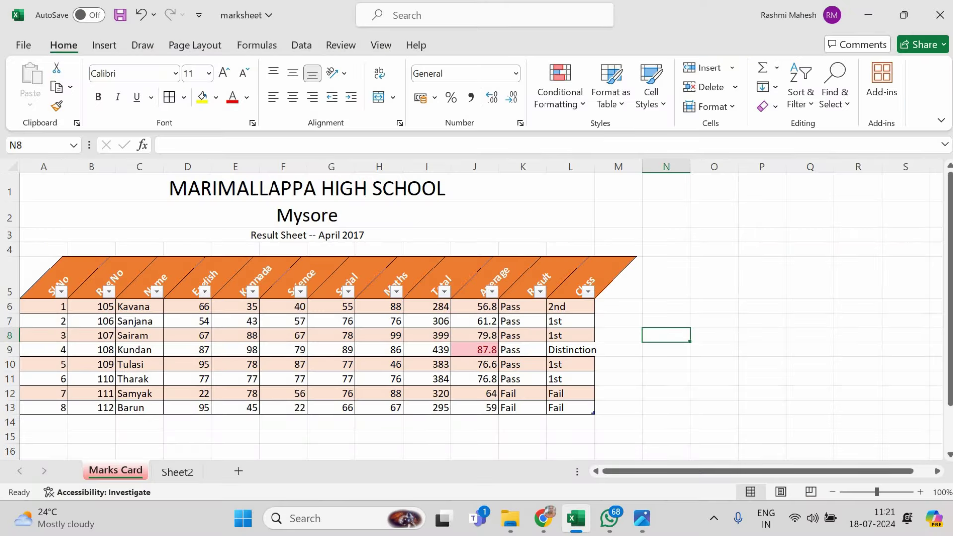
# Copy the marks table columns Sl No through Maths (A5:H13)
pyautogui.moveTo(34, 278); pyautogui.dragTo(397, 408)
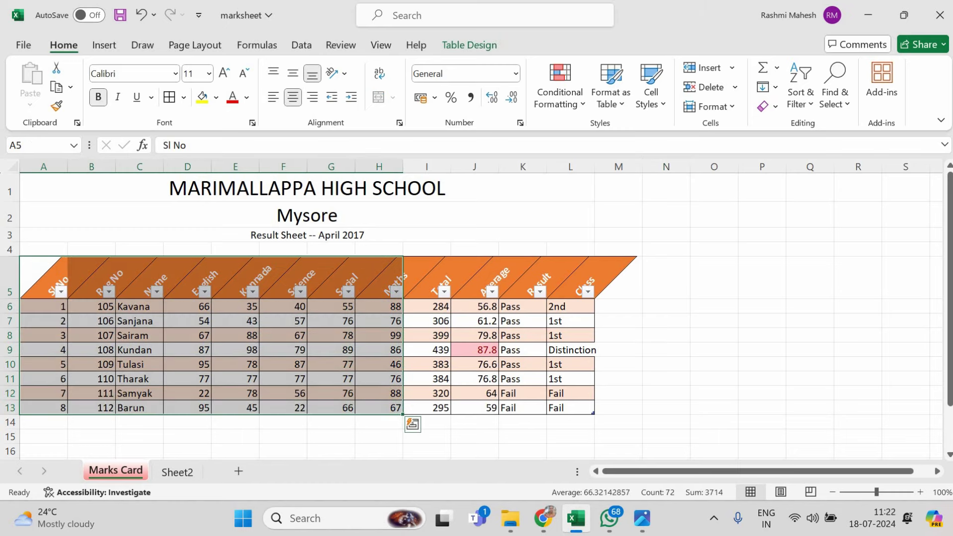
pyautogui.hotkey('ctrl', 'c')
pyautogui.click(178, 472)
# Paste the marks table into a new Sheet3 and add a 'Total' heading in I1
pyautogui.click(239, 471)
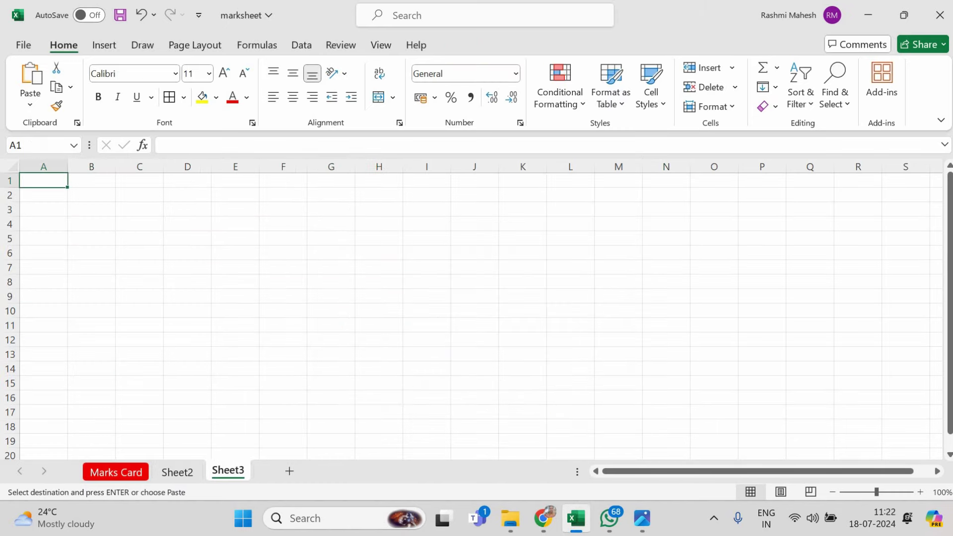
pyautogui.hotkey('ctrl', 'v')
pyautogui.click(91, 279)
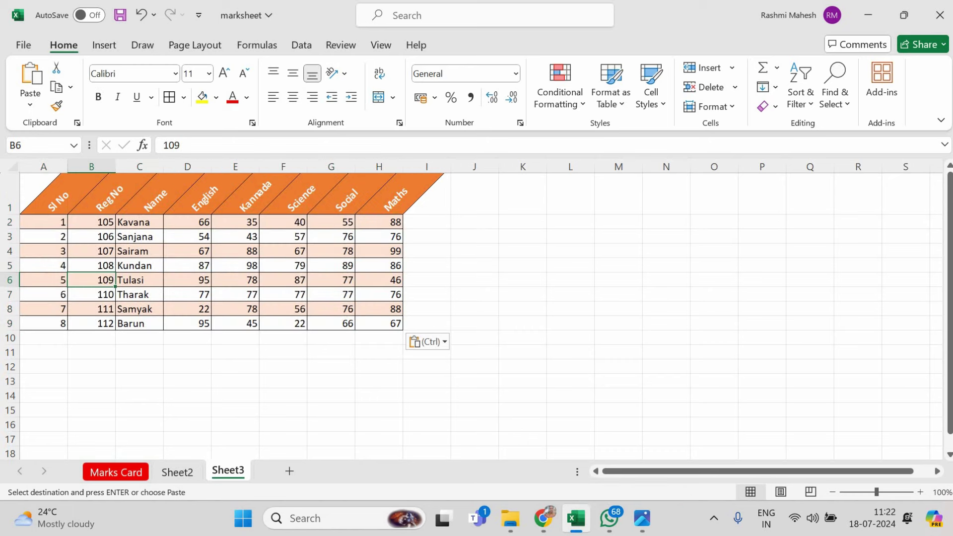
pyautogui.click(427, 194)
pyautogui.write('T')
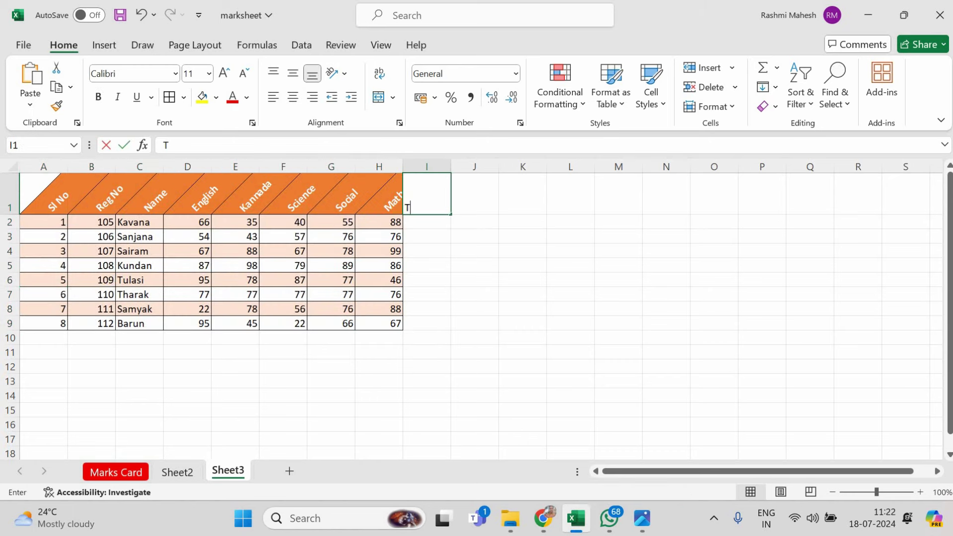
pyautogui.write('otal')
pyautogui.press('Return')
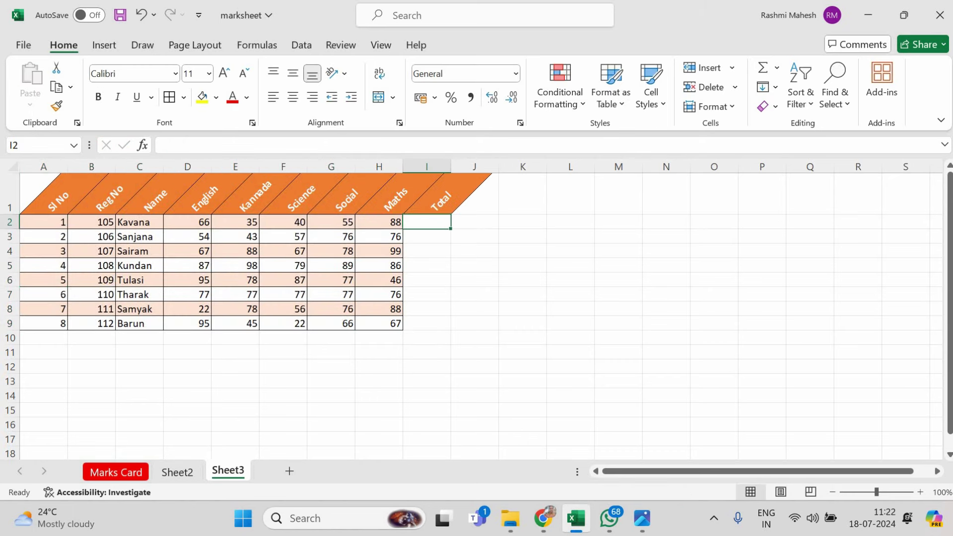
# AutoSum D2:H2 into I2 and fill the Total formula down to I9
pyautogui.moveTo(188, 222); pyautogui.dragTo(392, 222)
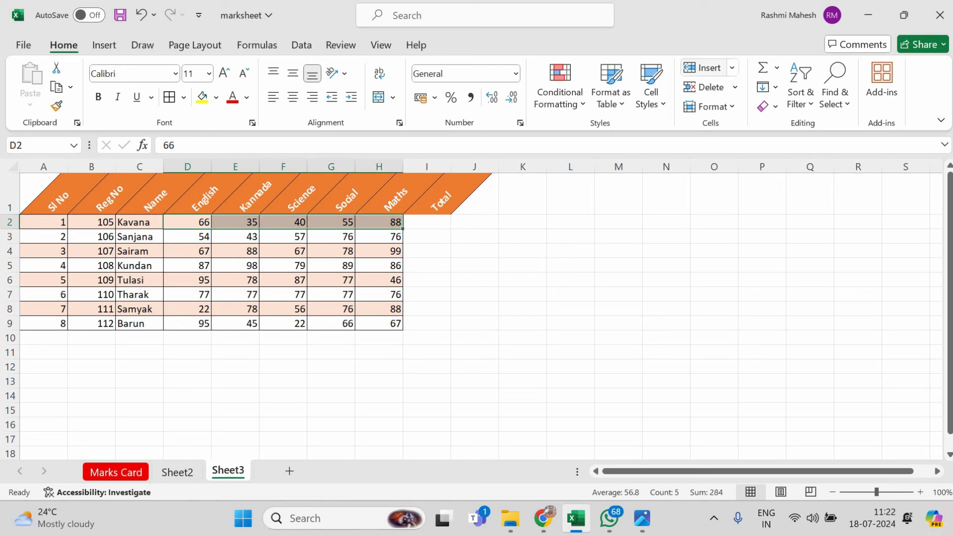
pyautogui.click(763, 68)
pyautogui.moveTo(450, 229)
pyautogui.mouseDown()
pyautogui.moveTo(451, 337)
pyautogui.moveTo(451, 330)
pyautogui.mouseUp()
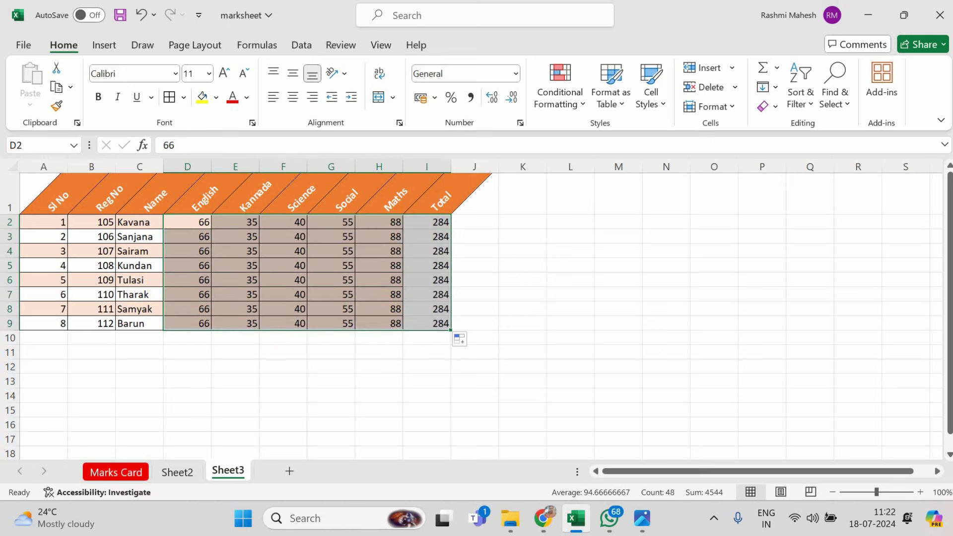
pyautogui.hotkey('ctrl', 'z')
pyautogui.click(426, 222)
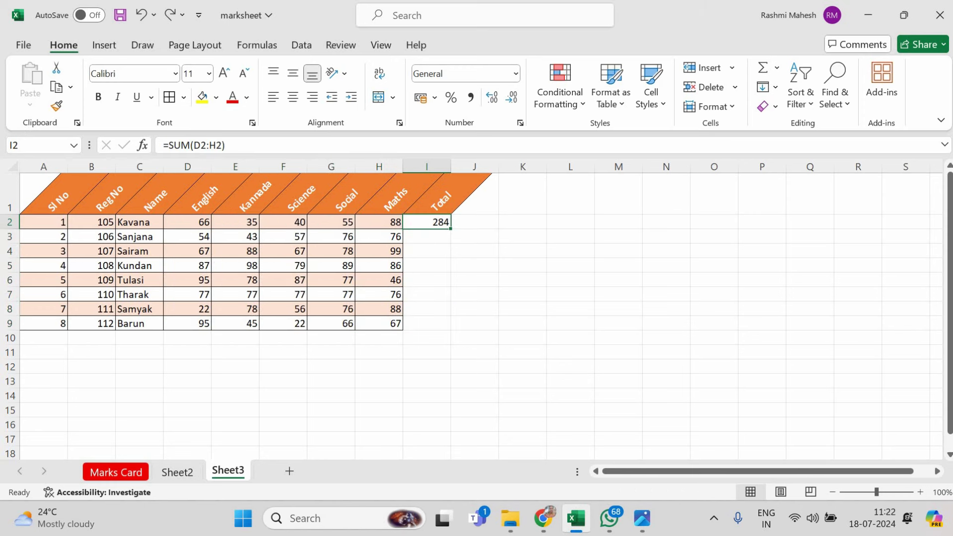
pyautogui.moveTo(451, 229); pyautogui.dragTo(450, 329)
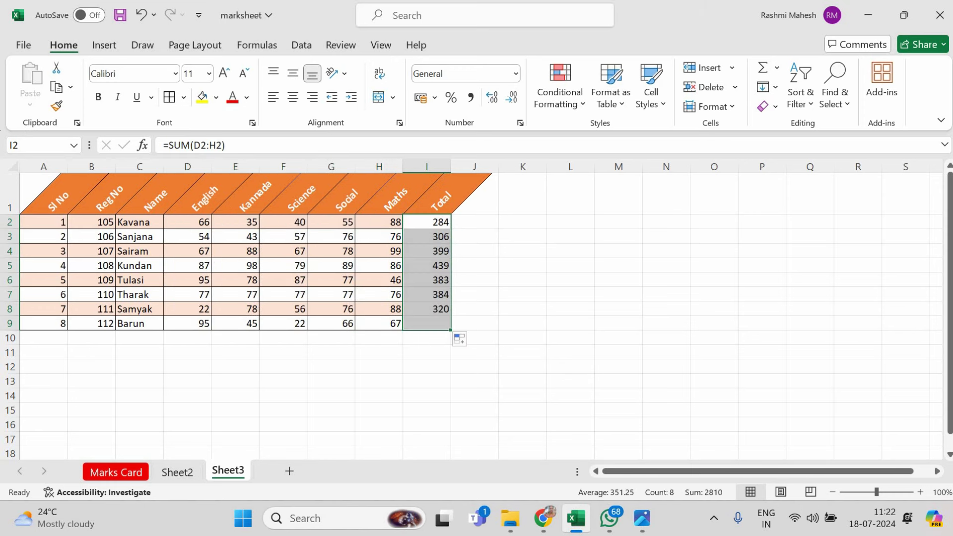
pyautogui.moveTo(472, 199); pyautogui.dragTo(476, 236)
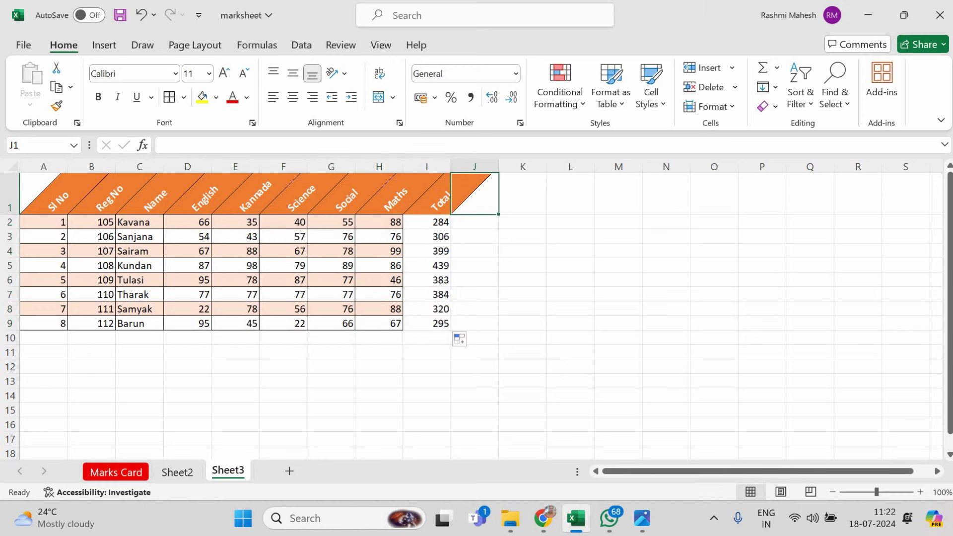
# Enter headings 'Average' in J1, 'Result' in K1 and 'Class' in L1
pyautogui.write('Aver')
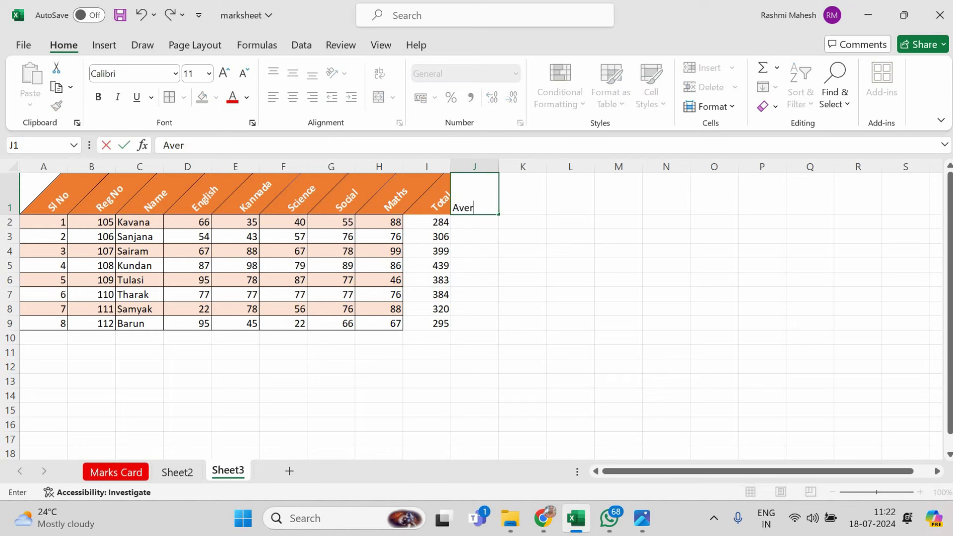
pyautogui.write('age')
pyautogui.press('Return')
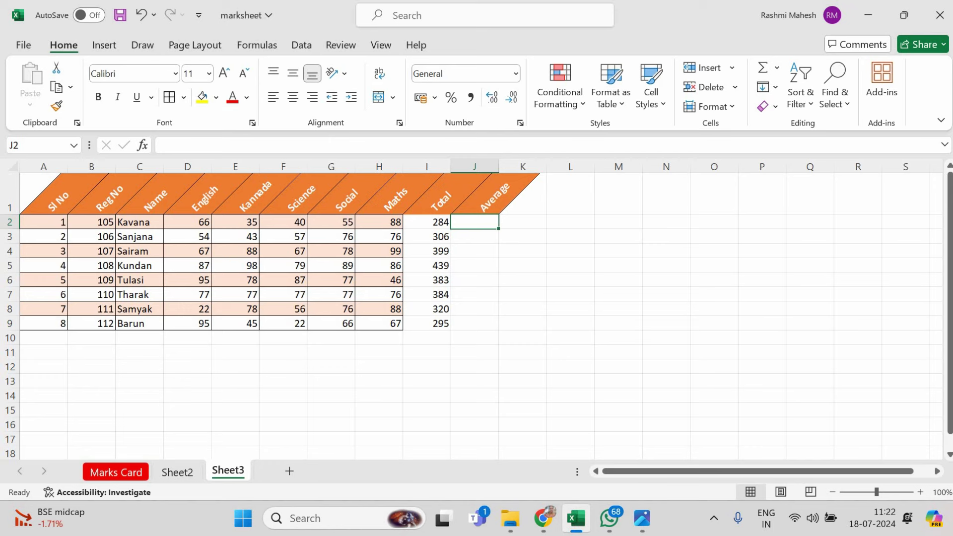
pyautogui.click(522, 193)
pyautogui.write('R')
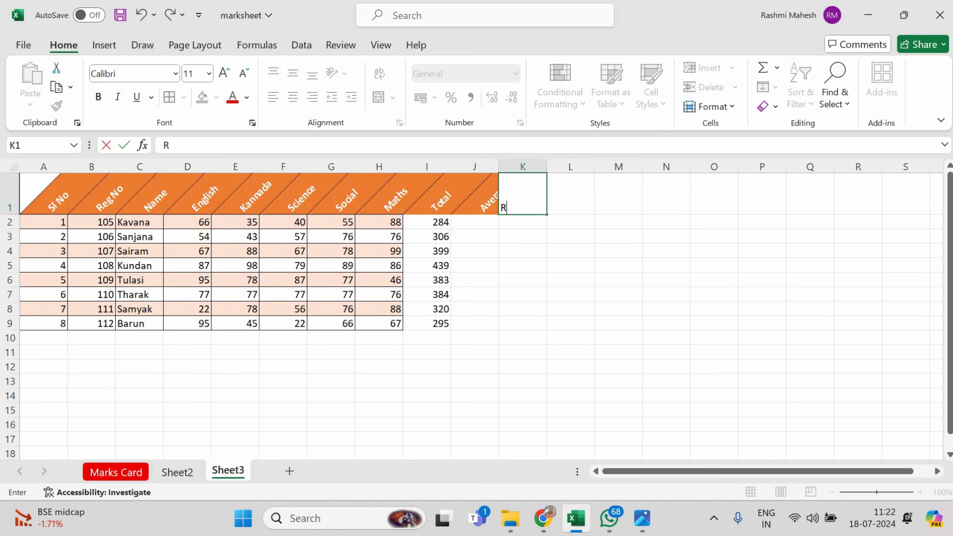
pyautogui.write('esult')
pyautogui.press('Tab')
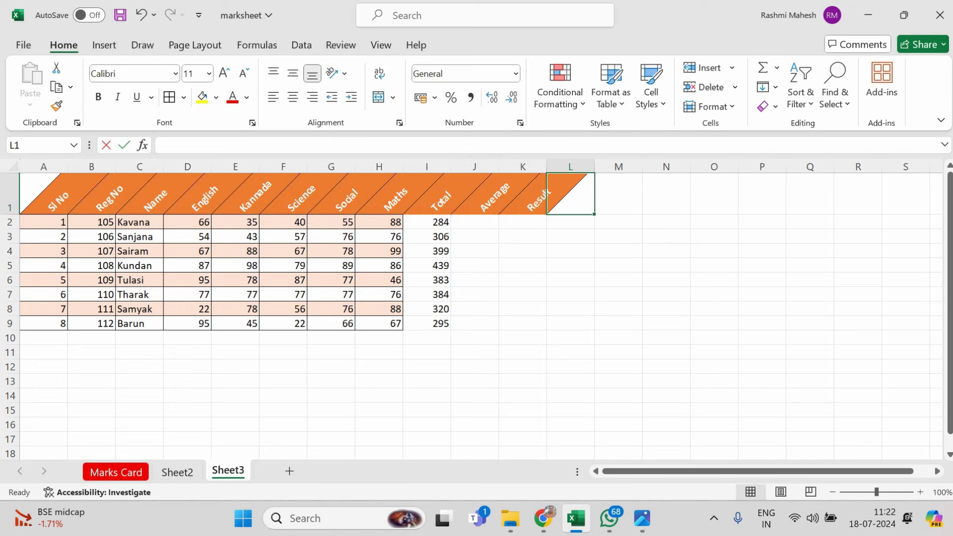
pyautogui.write('Class')
pyautogui.press('Return')
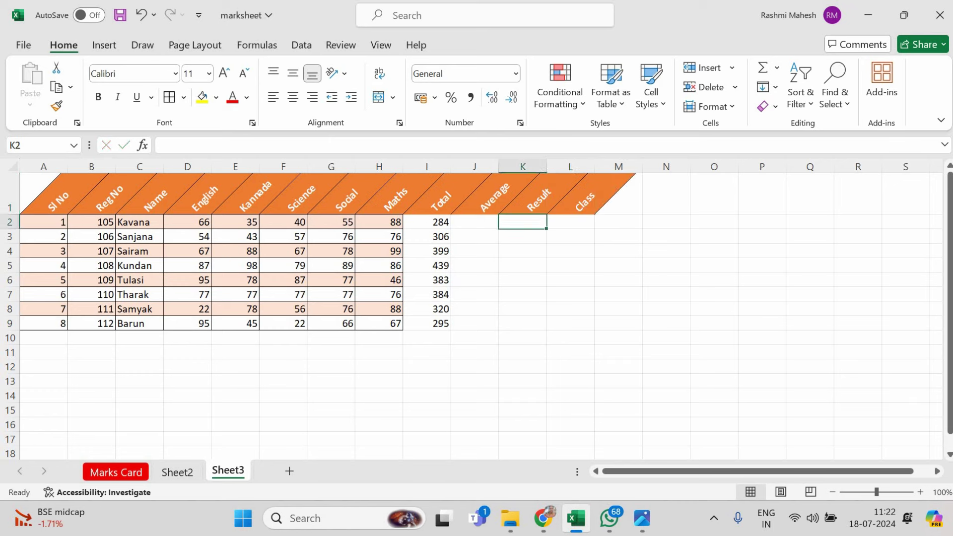
pyautogui.click(474, 222)
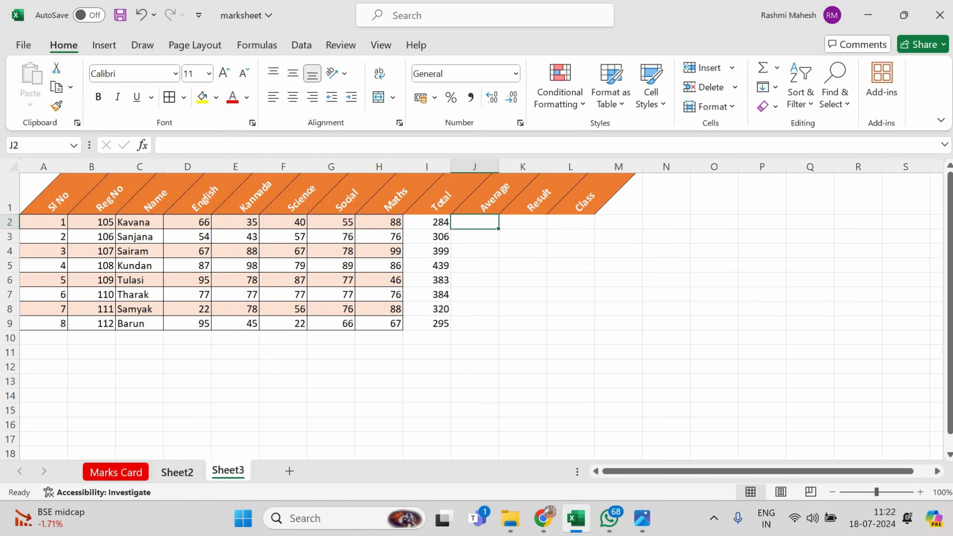
pyautogui.click(116, 472)
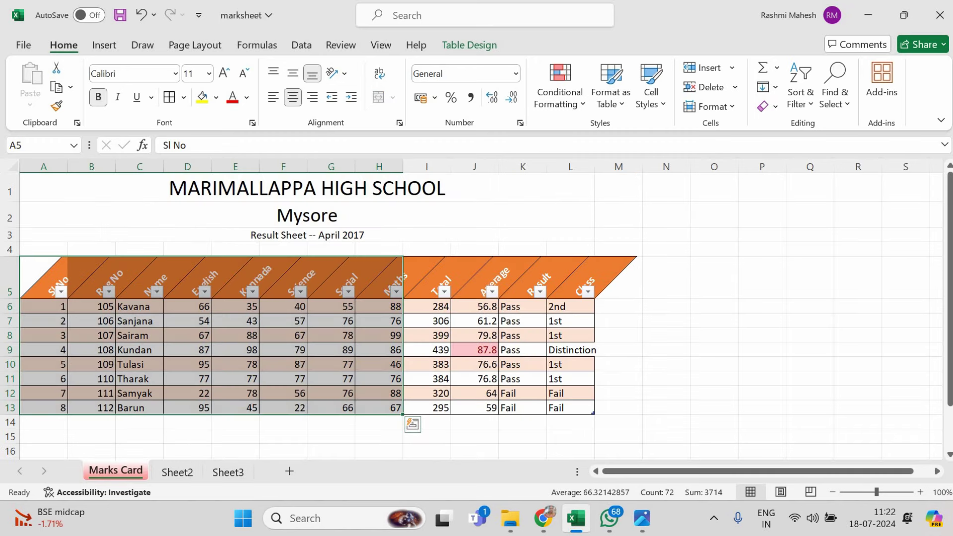
pyautogui.click(475, 306)
pyautogui.click(570, 306)
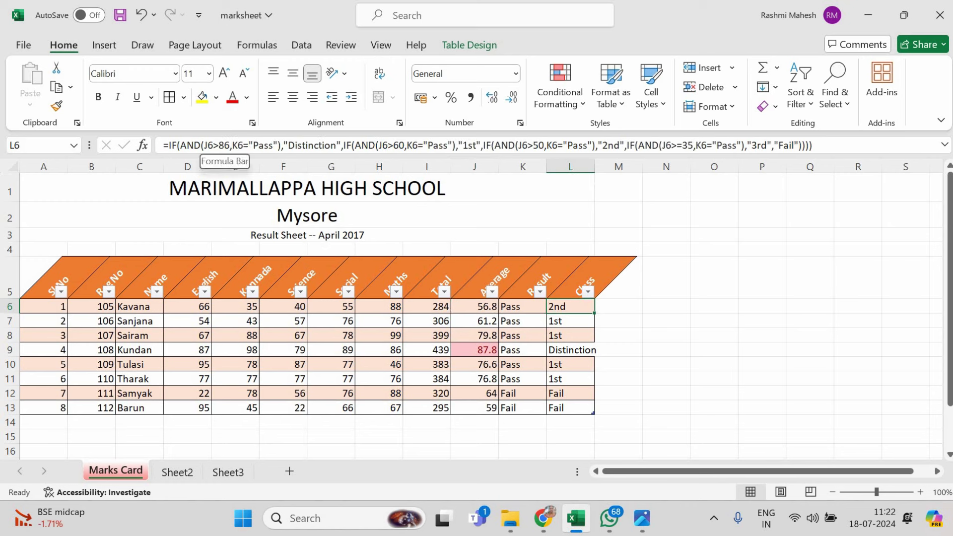
pyautogui.moveTo(204, 145); pyautogui.dragTo(229, 145)
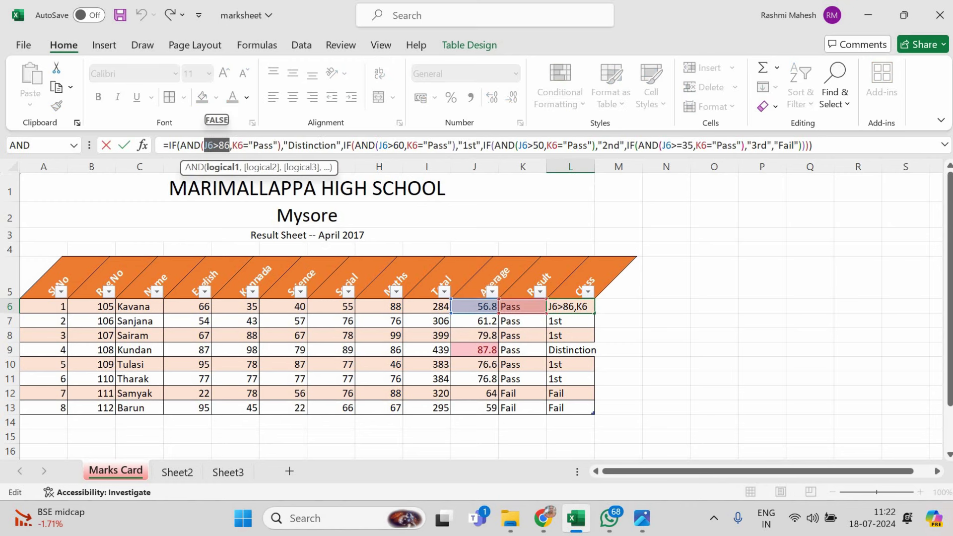
pyautogui.moveTo(232, 145); pyautogui.dragTo(274, 144)
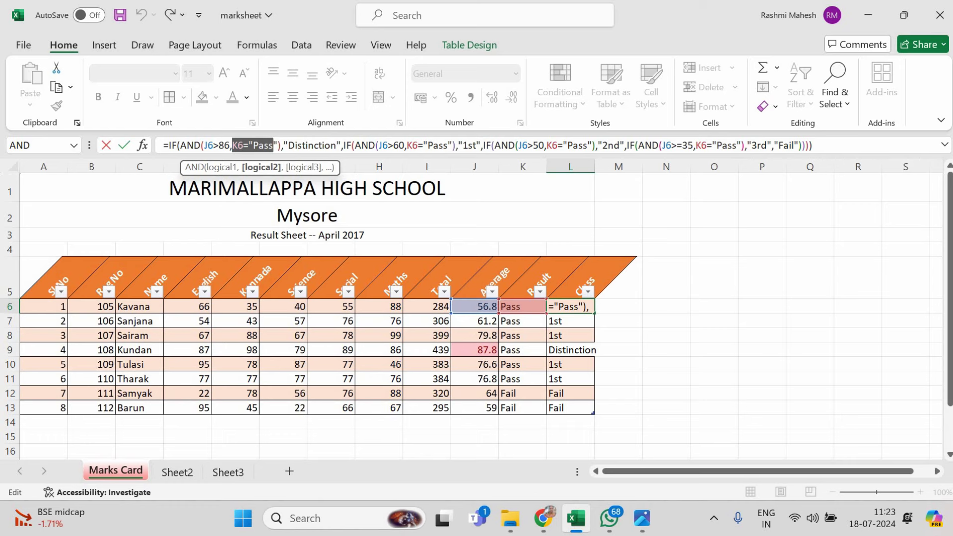
pyautogui.click(228, 472)
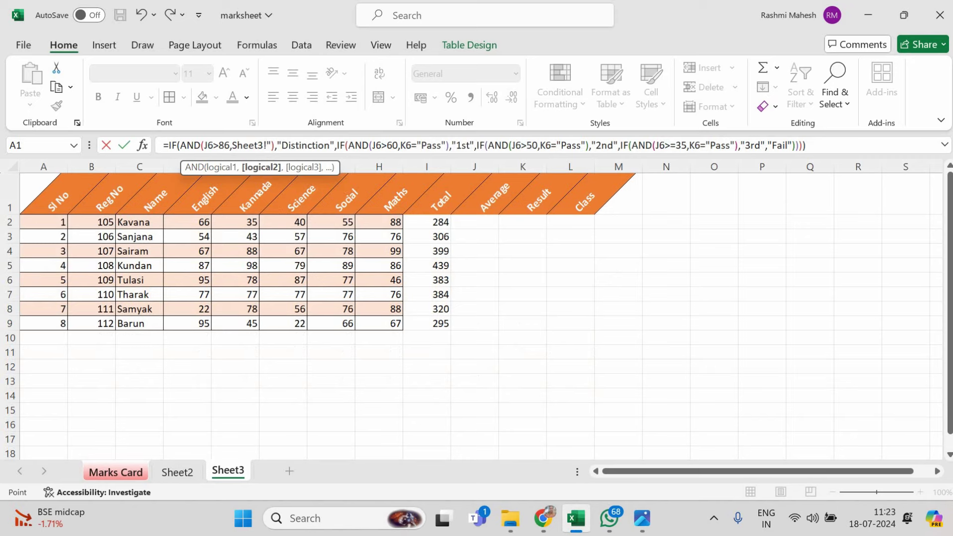
pyautogui.click(475, 222)
pyautogui.press('Escape')
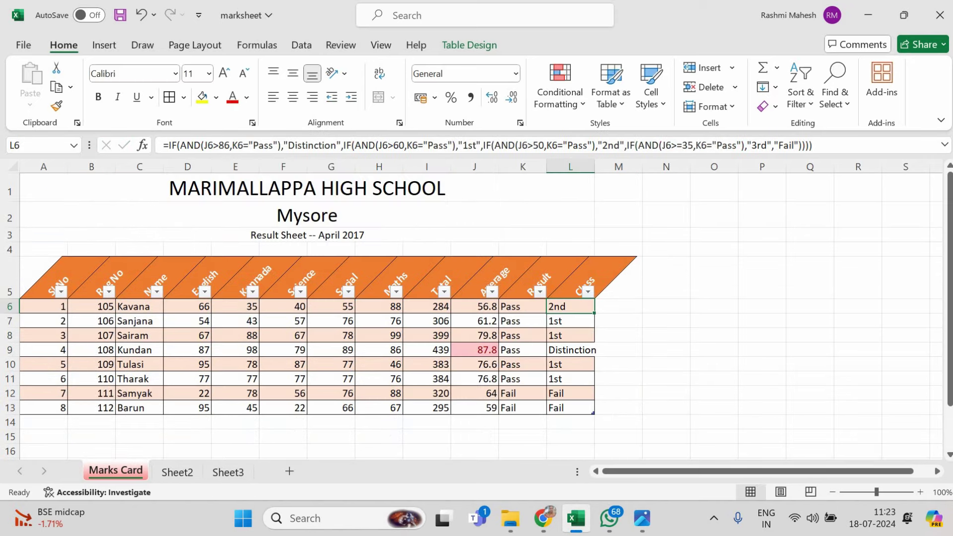
pyautogui.click(228, 471)
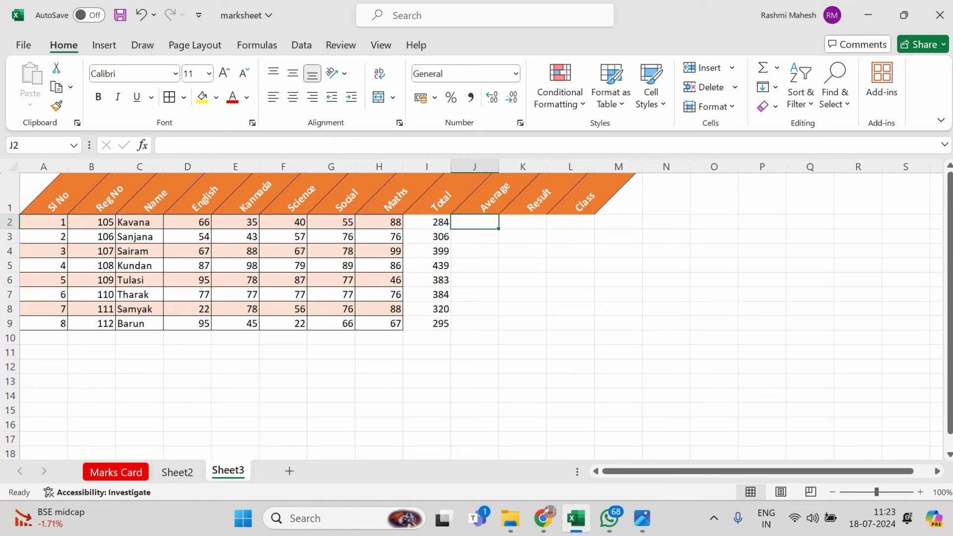
# Enter =IF(OR(D2<35,E2<35,F2<35,G2<35,H2<35),0,(I2/500*100)) in J2
pyautogui.write('=')
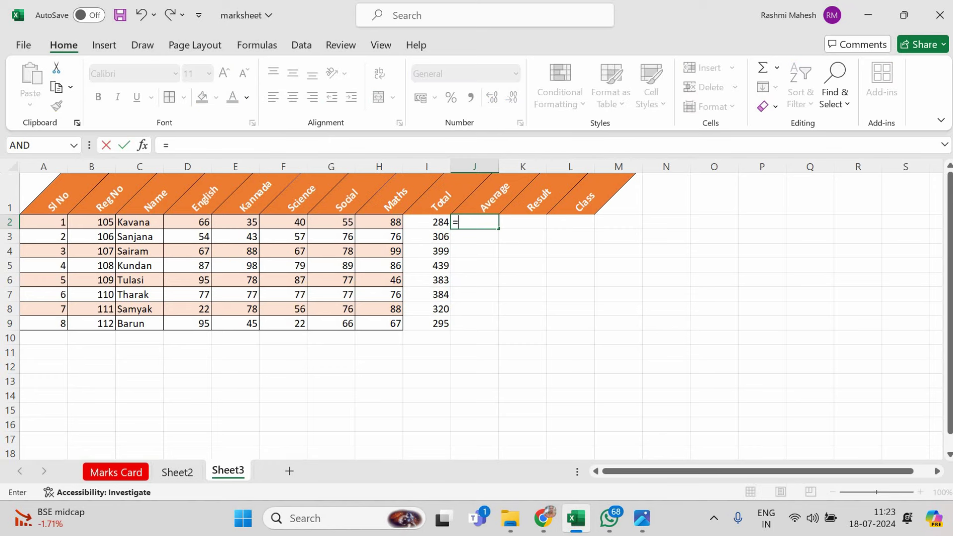
pyautogui.write('if(')
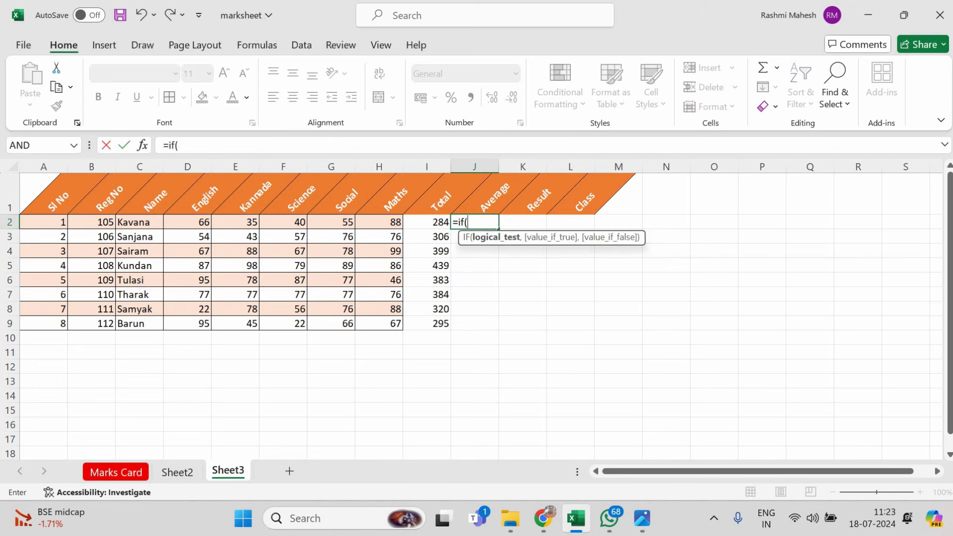
pyautogui.write('or(')
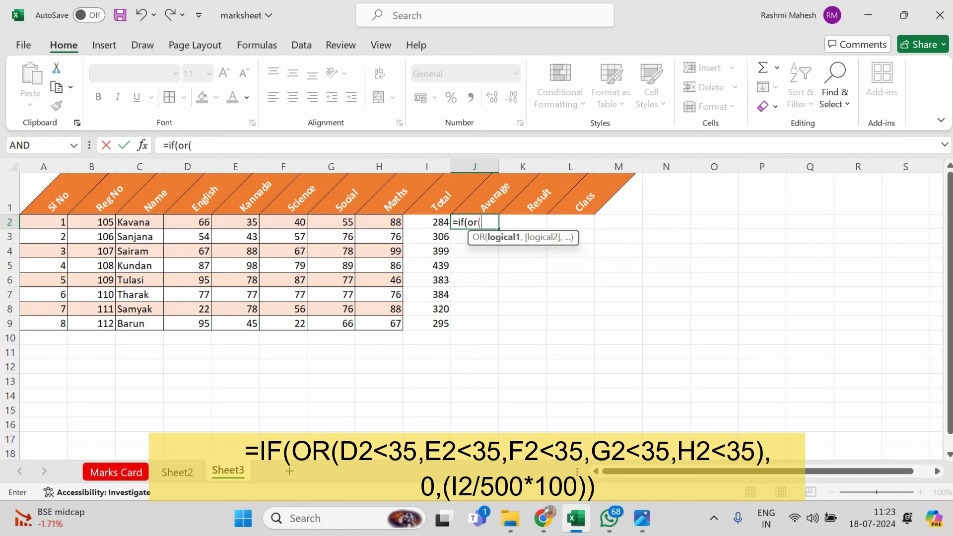
pyautogui.click(188, 222)
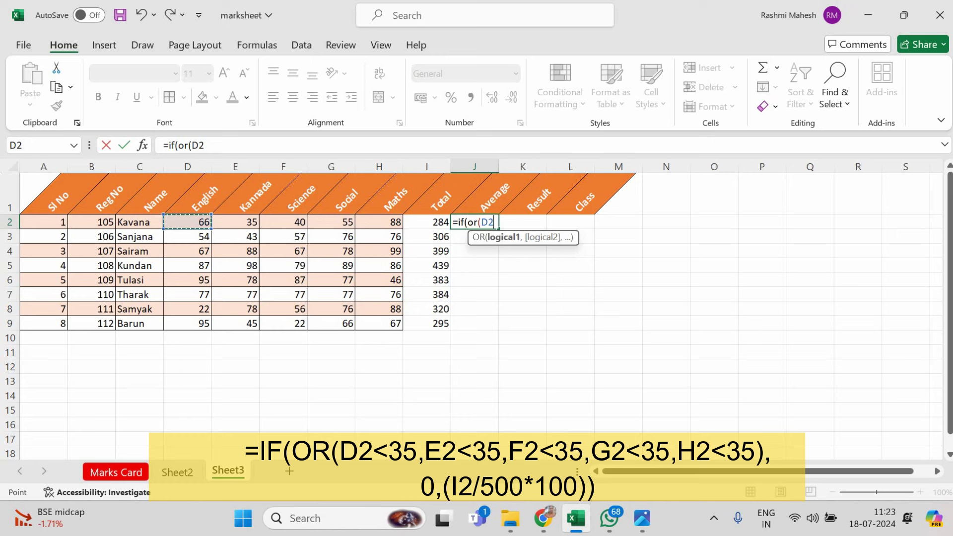
pyautogui.write('<')
pyautogui.write('35,')
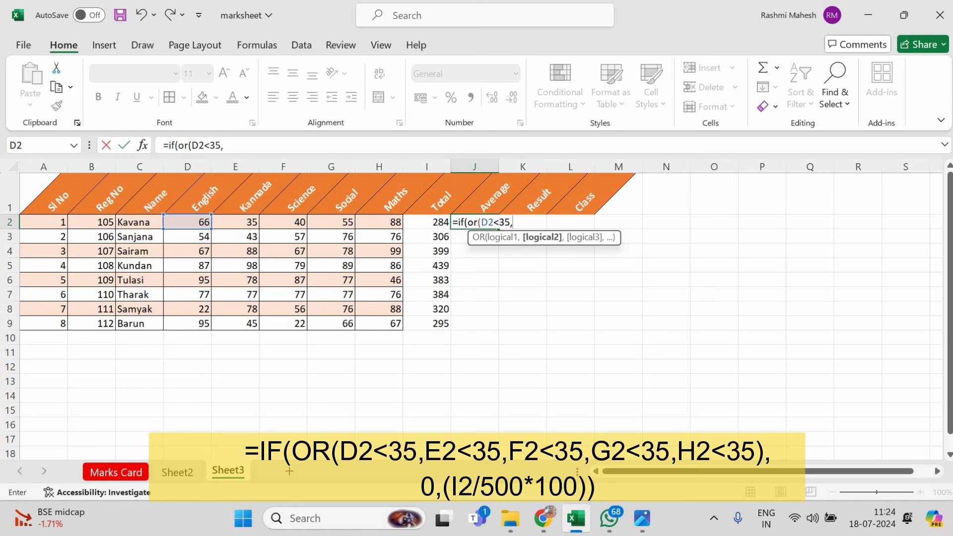
pyautogui.write('e2<')
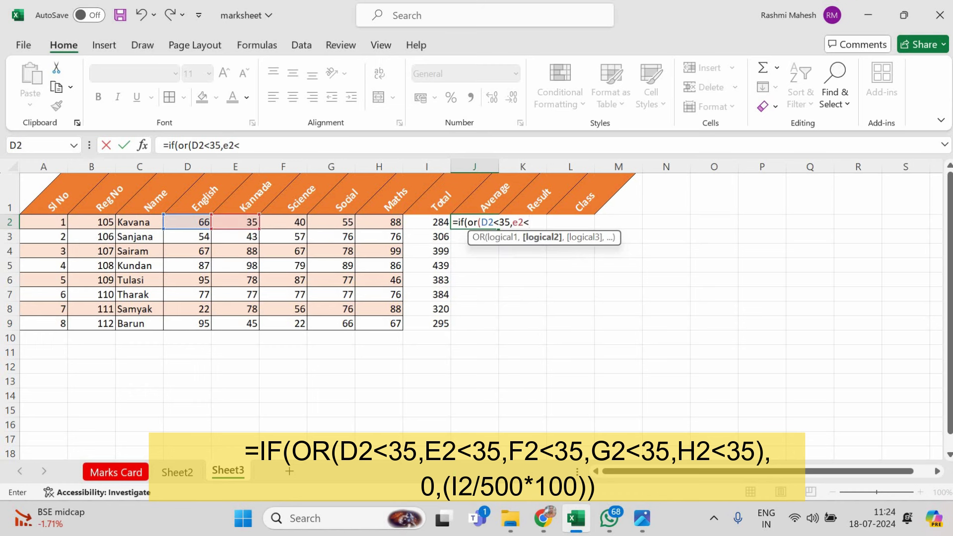
pyautogui.write('35,')
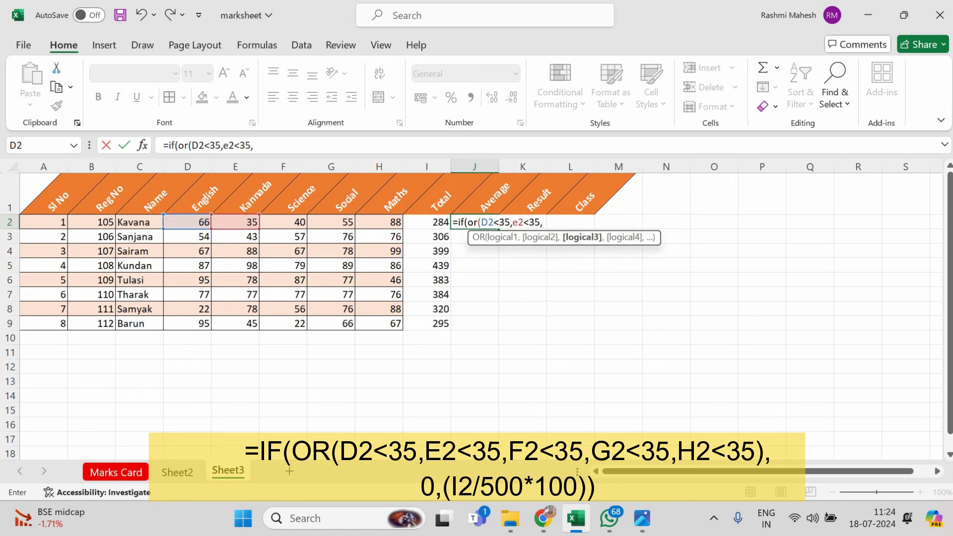
pyautogui.write('f2<')
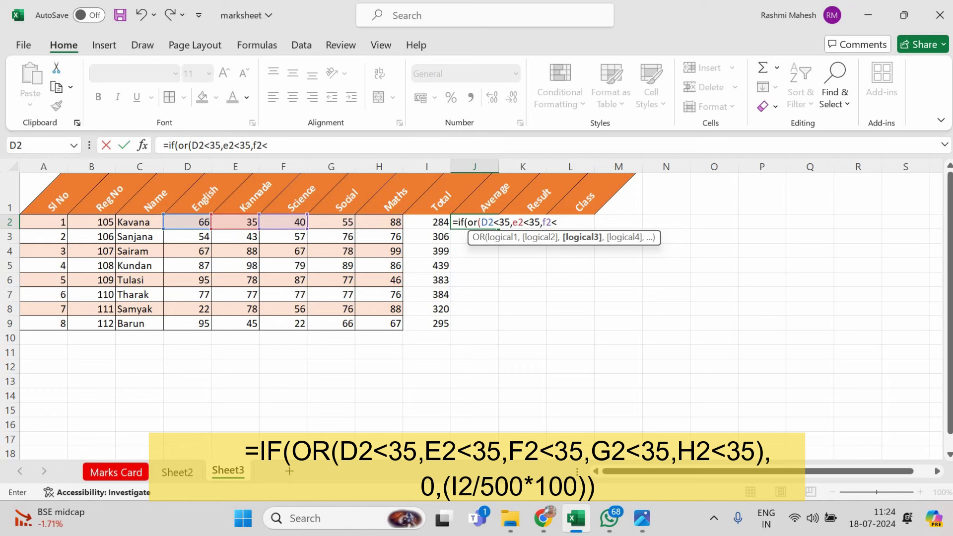
pyautogui.write('35,')
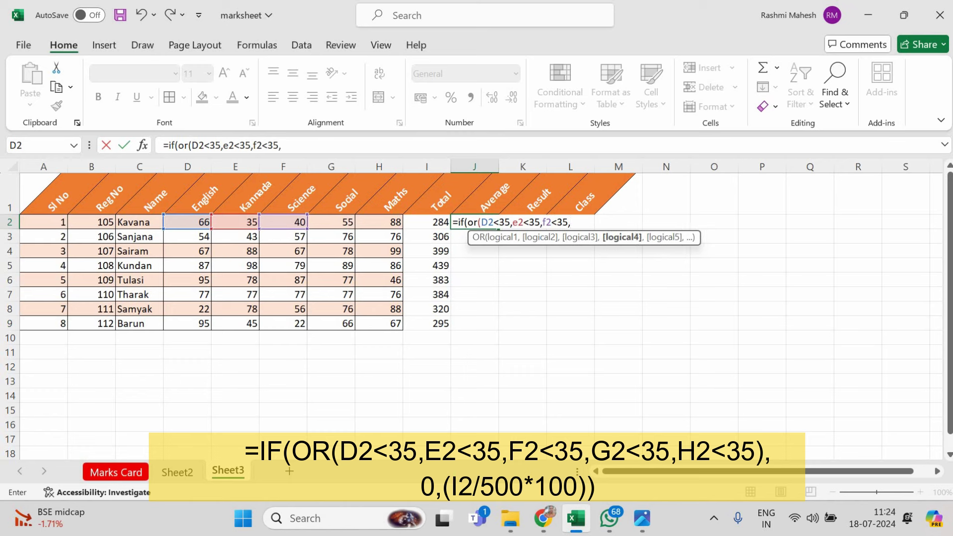
pyautogui.write('g2<3')
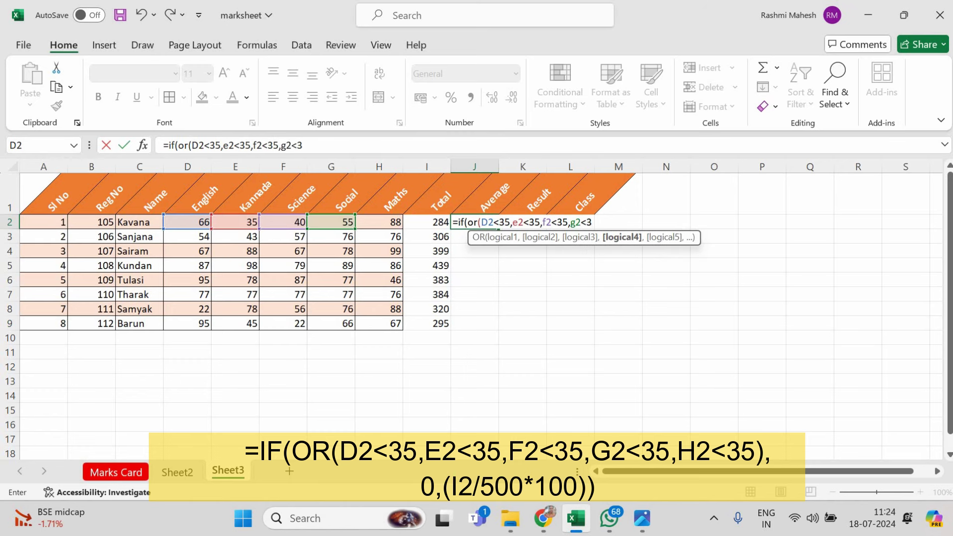
pyautogui.write('5,')
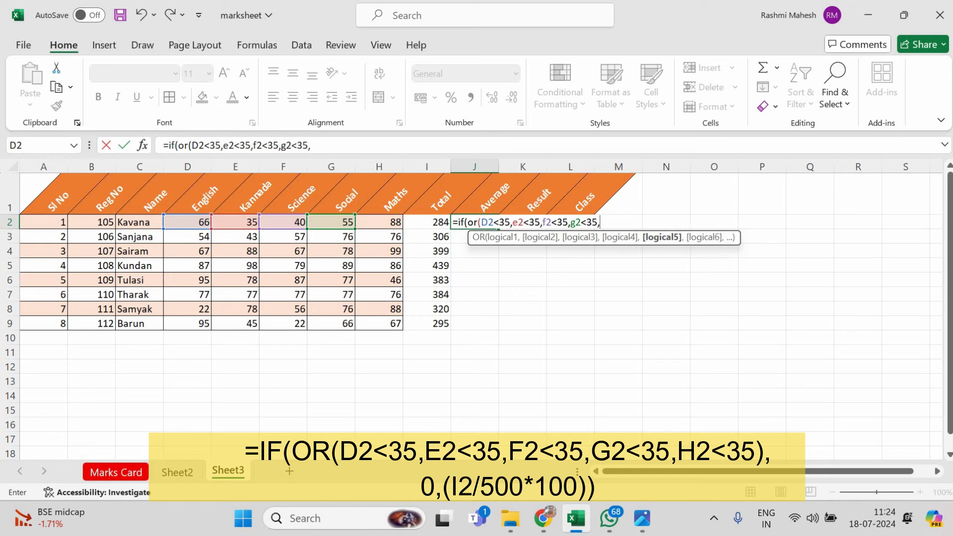
pyautogui.write('h2<')
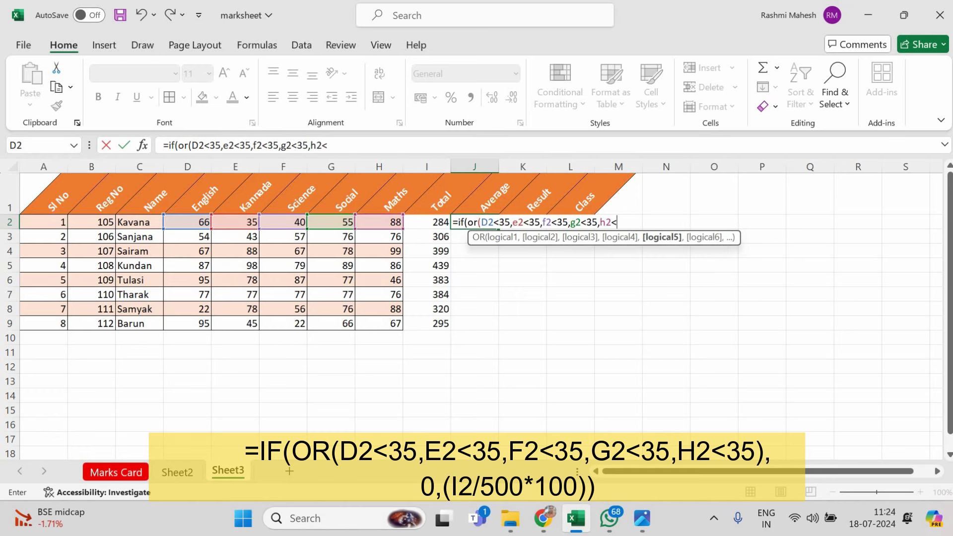
pyautogui.write('35')
pyautogui.write(')')
pyautogui.write(',"')
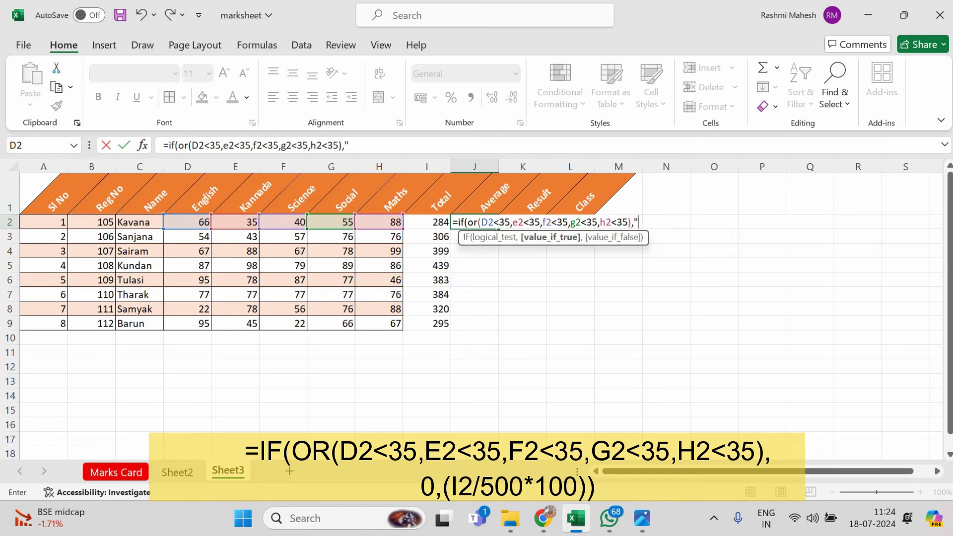
pyautogui.write('0')
pyautogui.press('BackSpace')
pyautogui.press('BackSpace')
pyautogui.write('0')
pyautogui.write(',(')
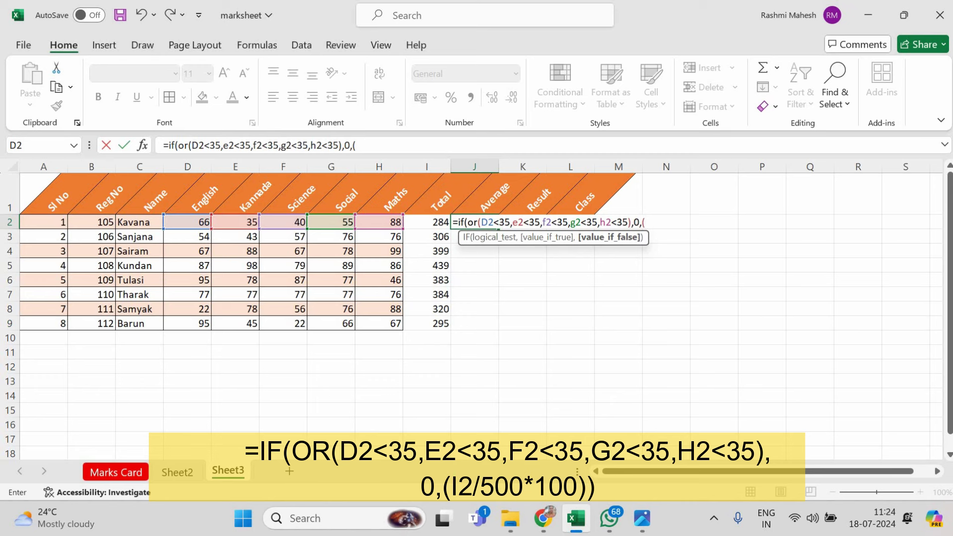
pyautogui.click(427, 222)
pyautogui.write('/')
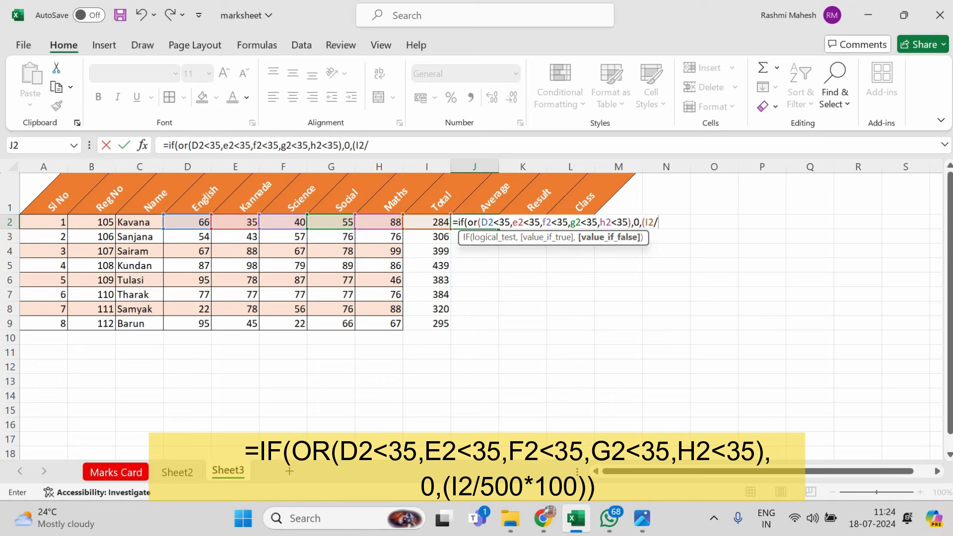
pyautogui.write('5--')
pyautogui.press('BackSpace')
pyautogui.press('BackSpace')
pyautogui.write('00')
pyautogui.write('*100')
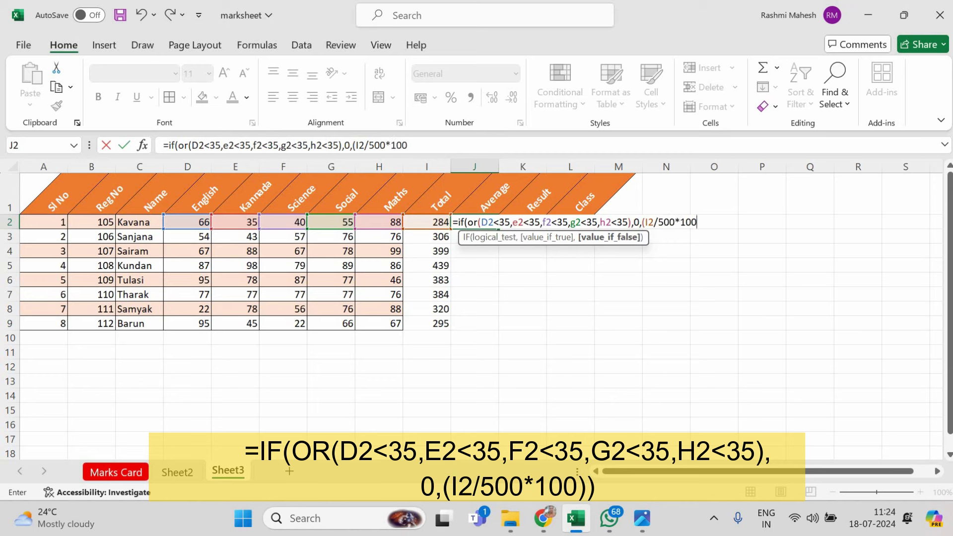
pyautogui.write(')')
pyautogui.press('Return')
pyautogui.press('Return')
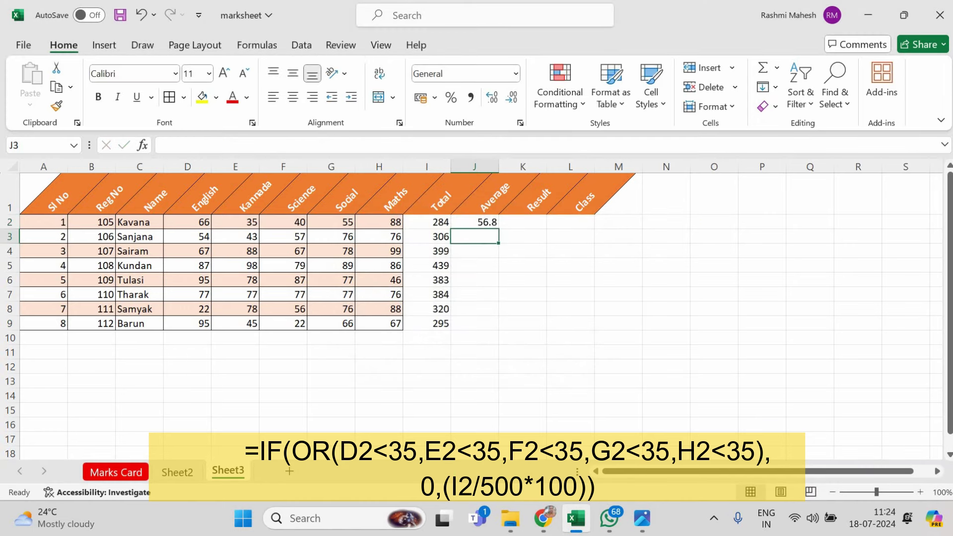
# Fill the average formula down to J9 and verify the 0 averages for failing students
pyautogui.click(474, 222)
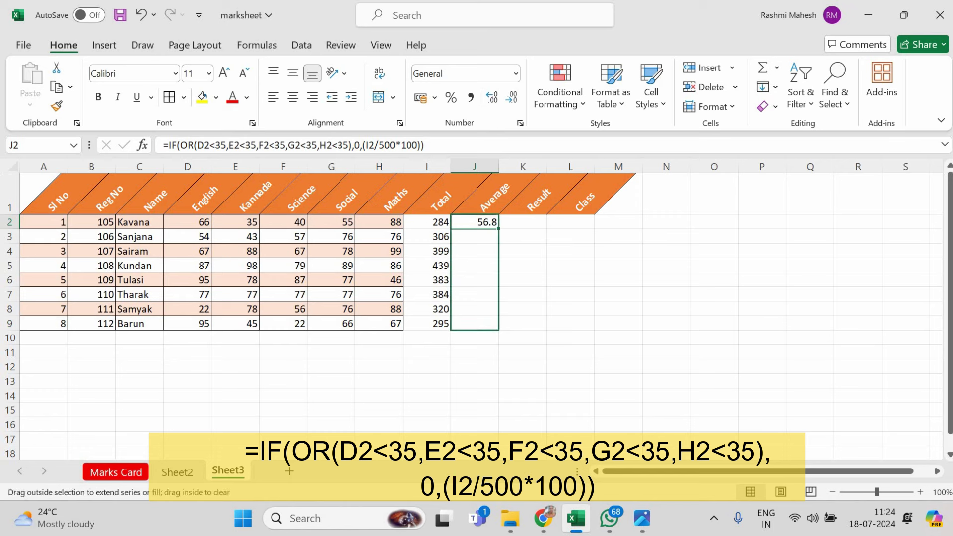
pyautogui.moveTo(499, 285); pyautogui.dragTo(499, 329)
pyautogui.click(475, 323)
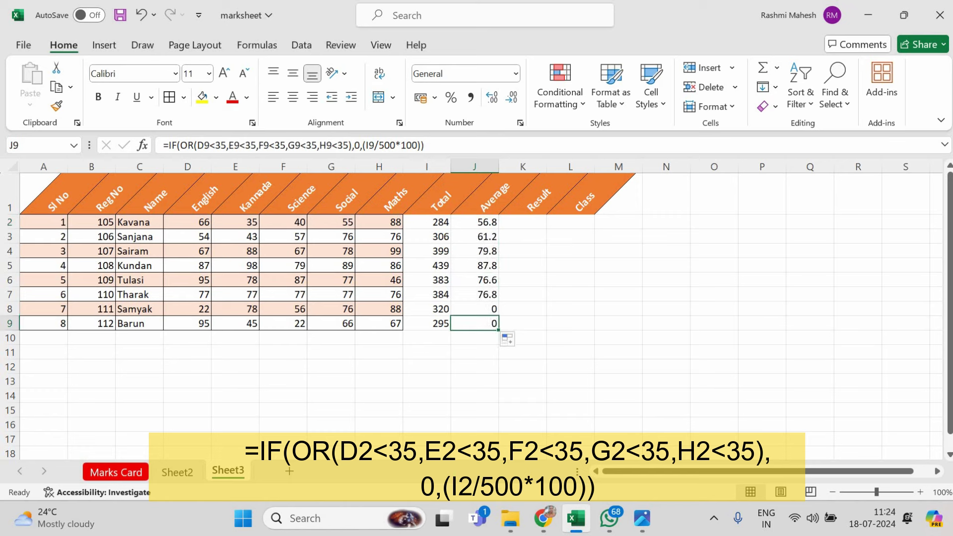
pyautogui.doubleClick(198, 308)
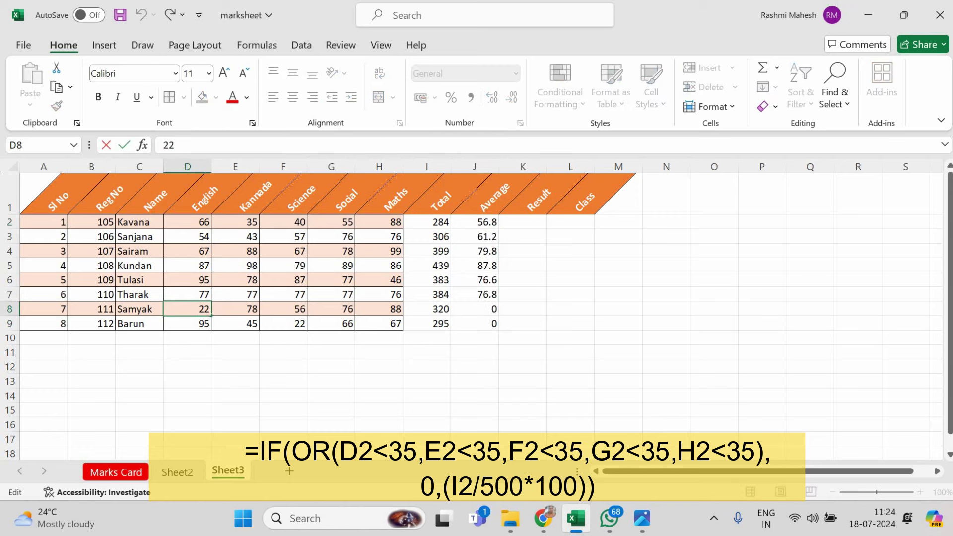
pyautogui.click(474, 309)
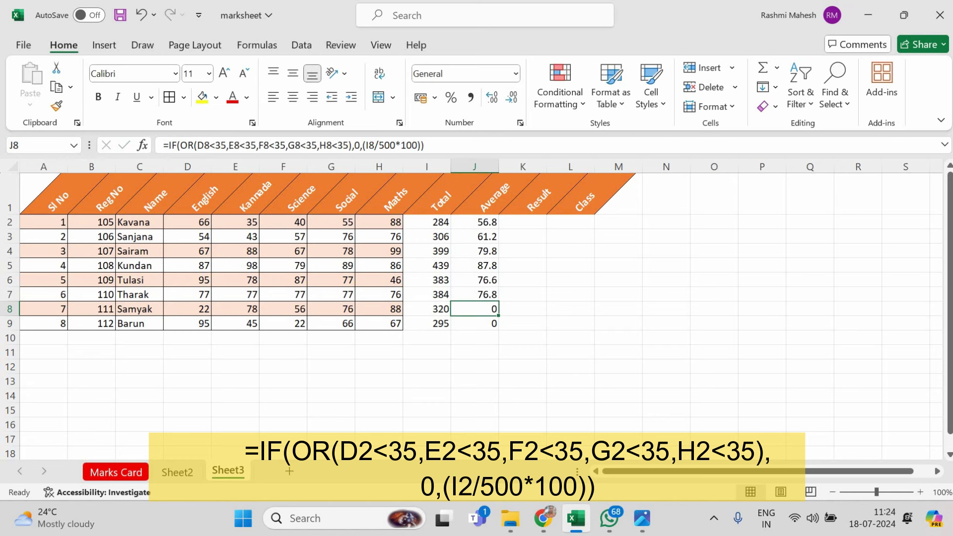
pyautogui.click(523, 222)
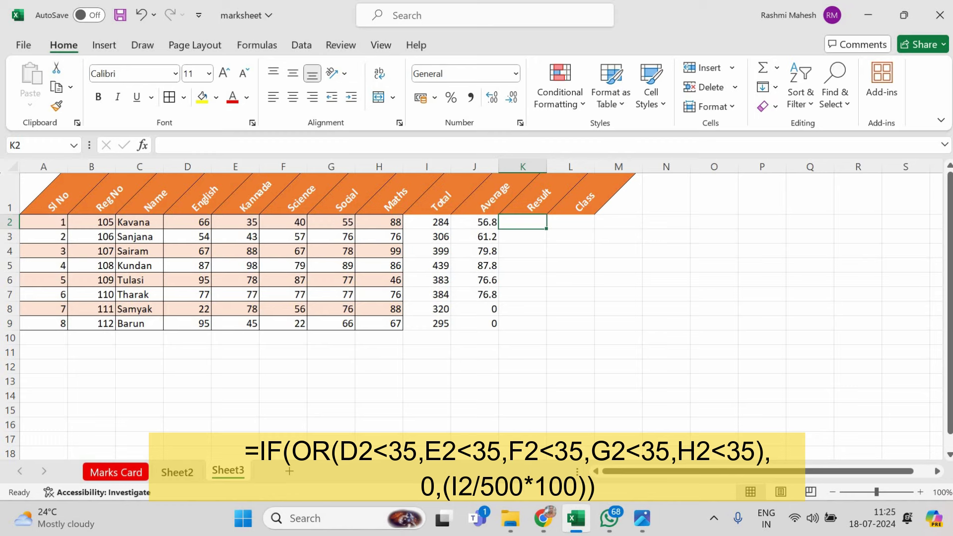
pyautogui.click(176, 472)
# Inspect the IF(AND(...)) Pass/Fail formula in Marks Card's K6 without changing it
pyautogui.hotkey('ctrl', 'pageup')
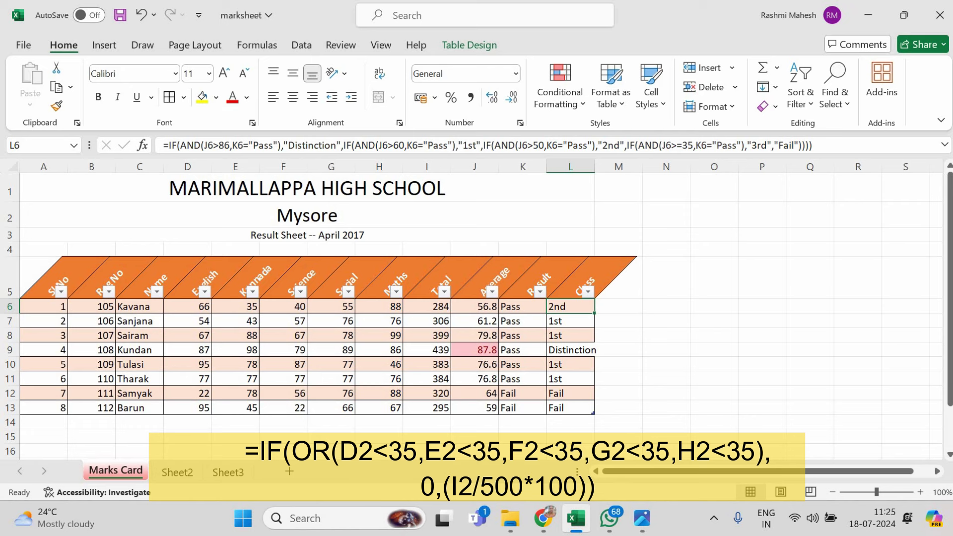
pyautogui.press('Left')
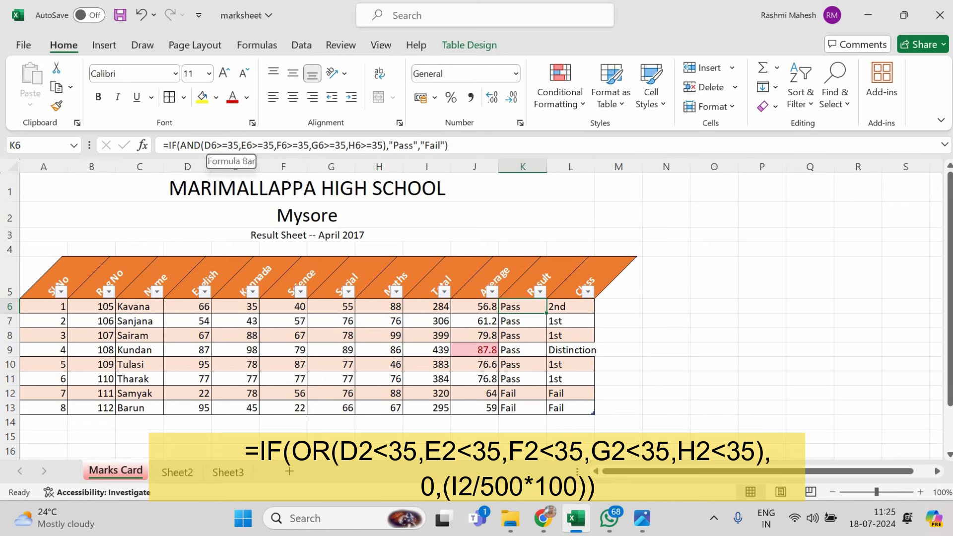
pyautogui.moveTo(204, 145); pyautogui.dragTo(399, 145)
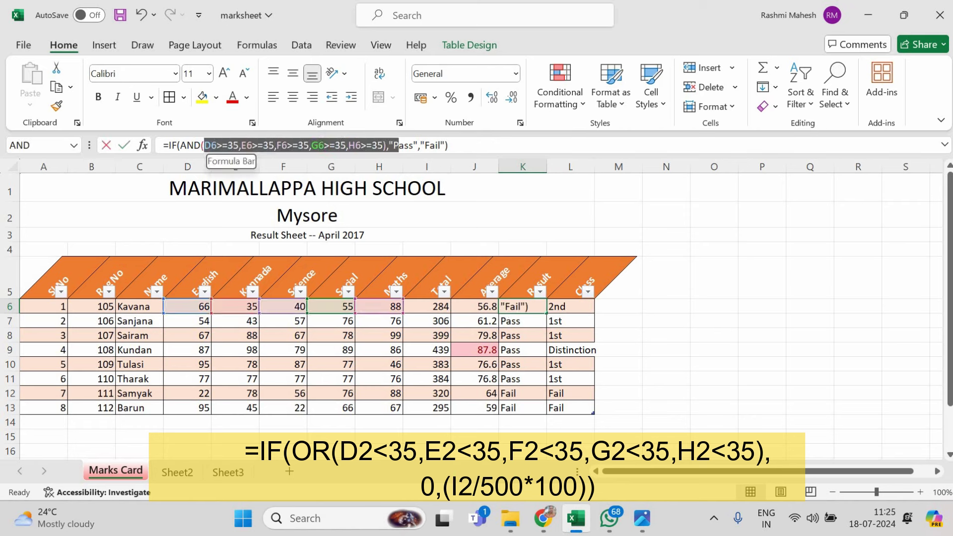
pyautogui.moveTo(399, 145); pyautogui.dragTo(387, 145)
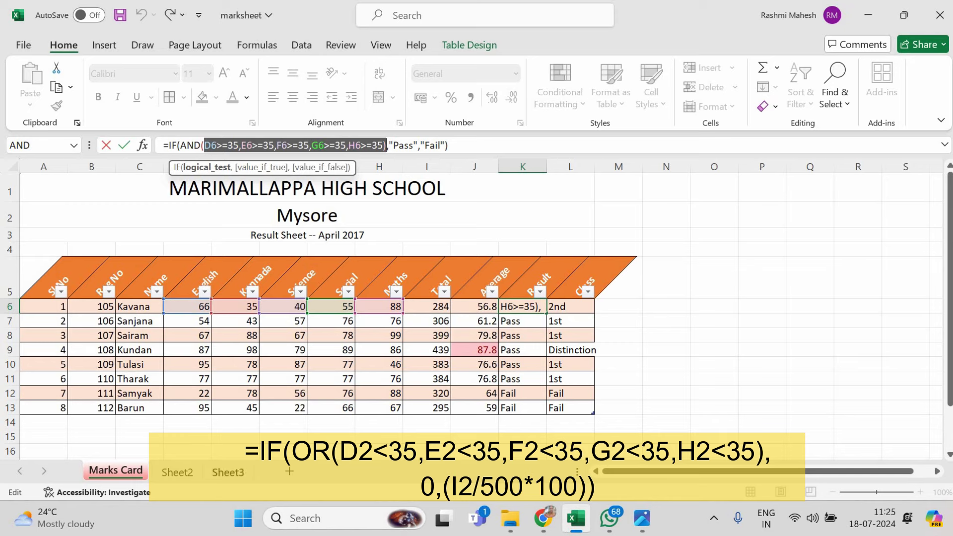
pyautogui.click(228, 472)
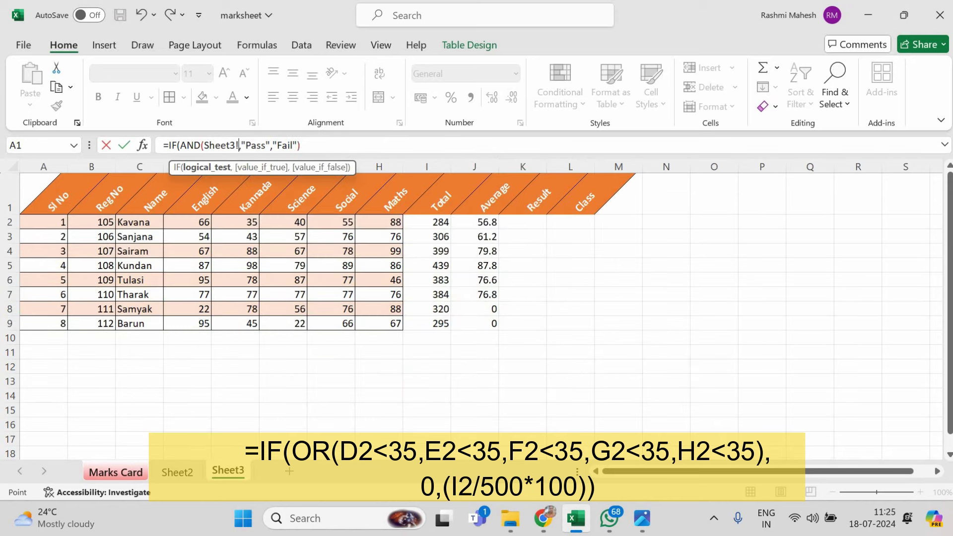
pyautogui.press('Escape')
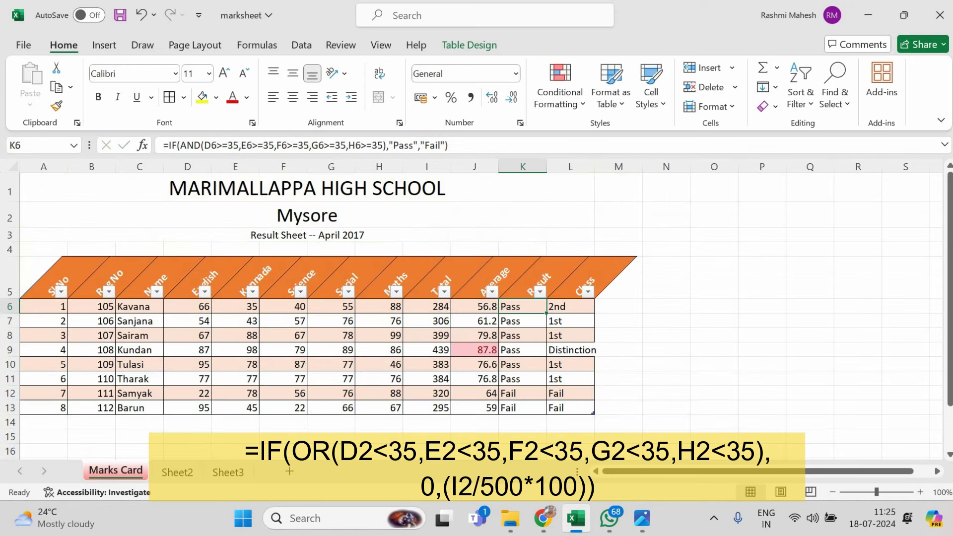
# In Sheet3's K2, type nested IFs returning "Fail" when any of D2 through H2 is below 35
pyautogui.click(219, 472)
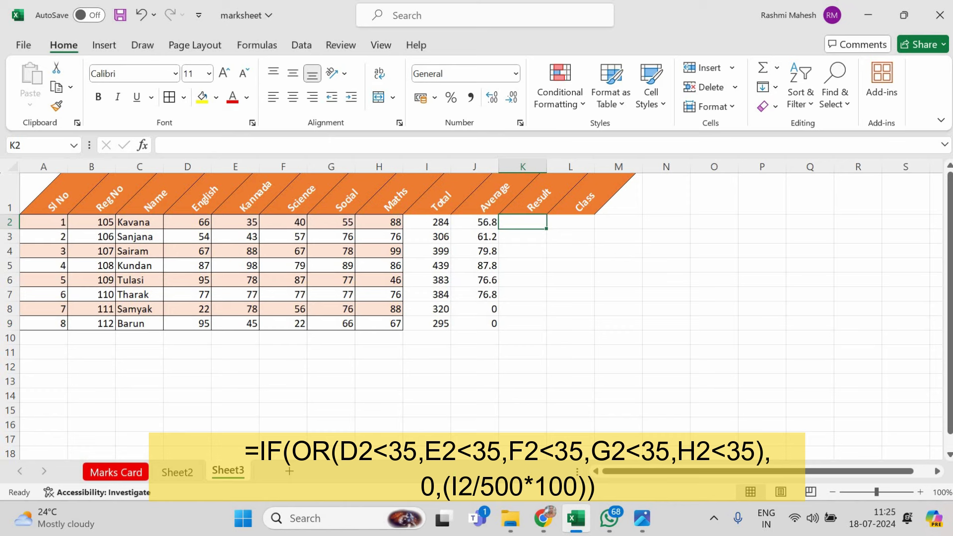
pyautogui.write('=i')
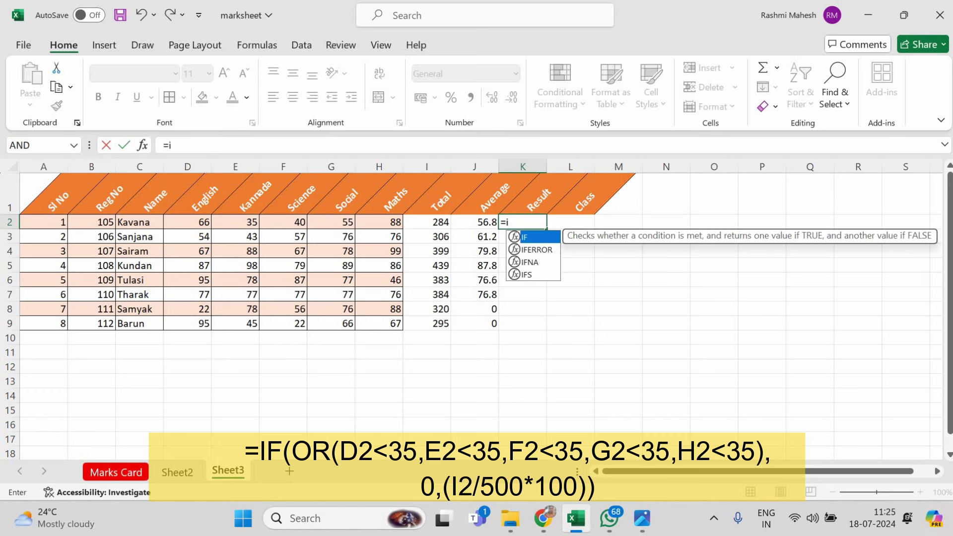
pyautogui.write('f(')
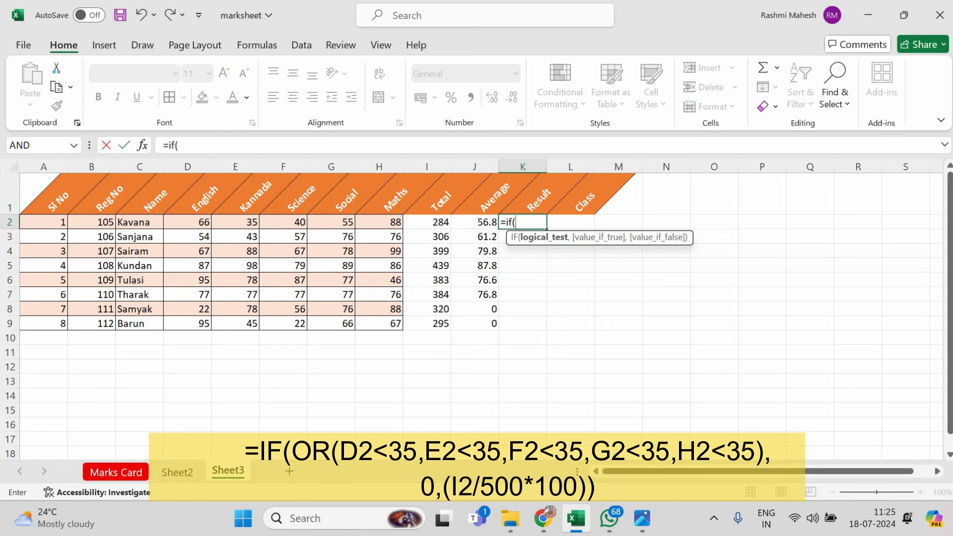
pyautogui.write('d2<')
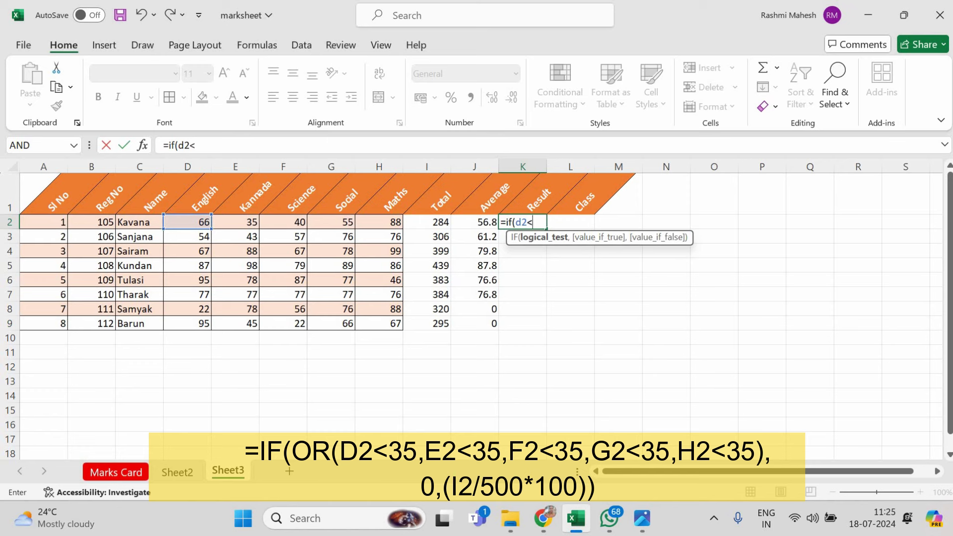
pyautogui.write('35')
pyautogui.write(',"')
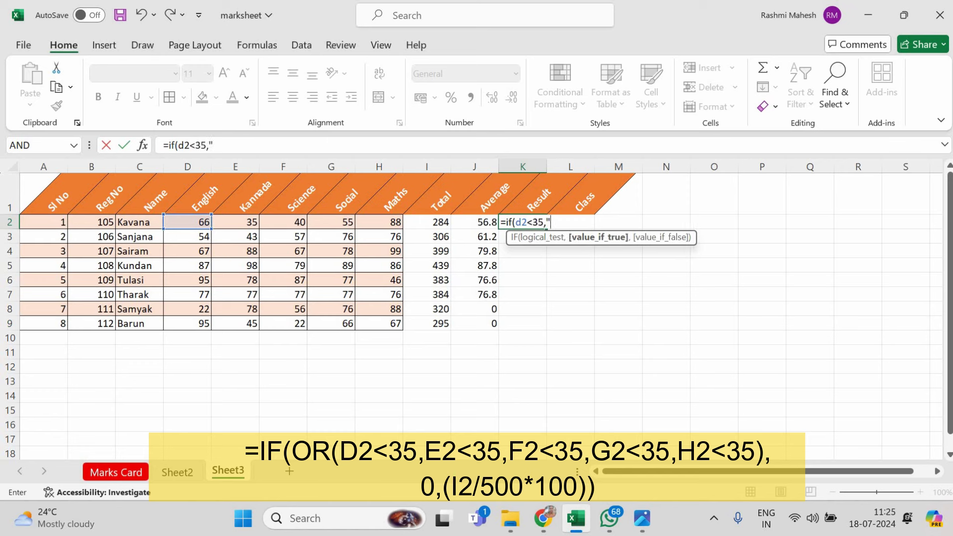
pyautogui.write('Fail')
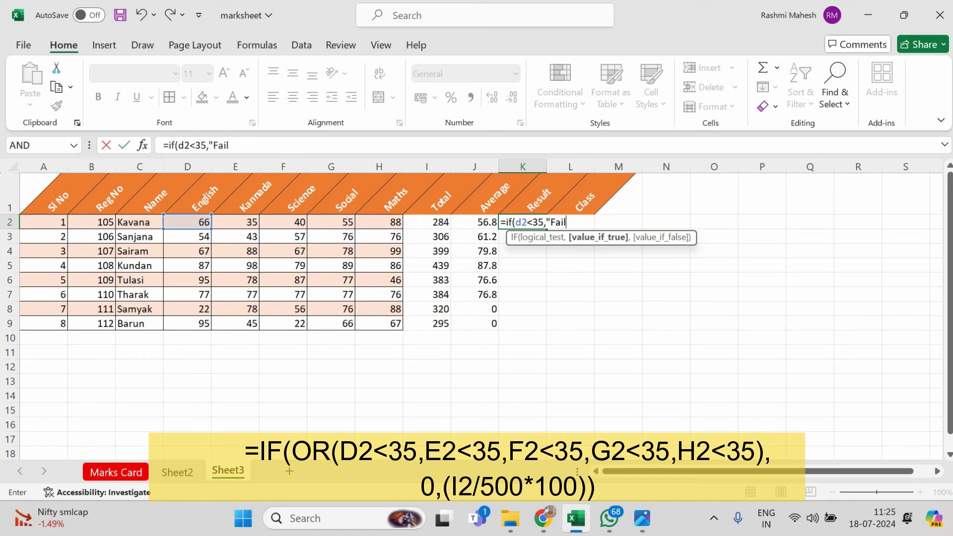
pyautogui.write('",')
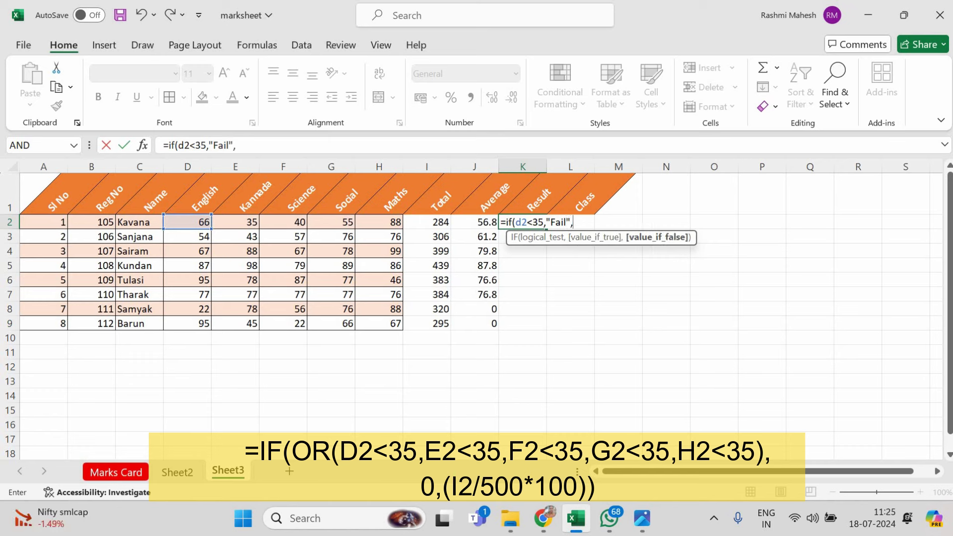
pyautogui.write('if(')
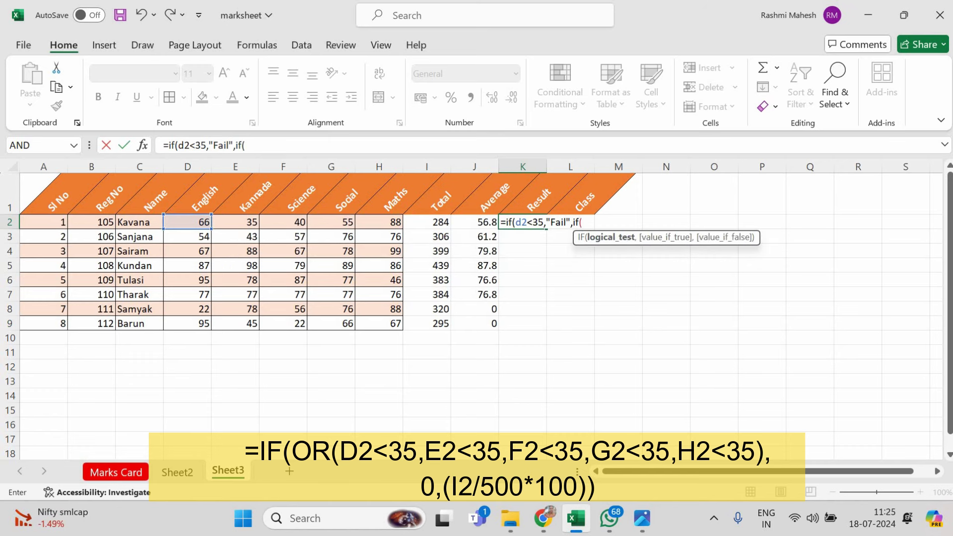
pyautogui.write('e2<')
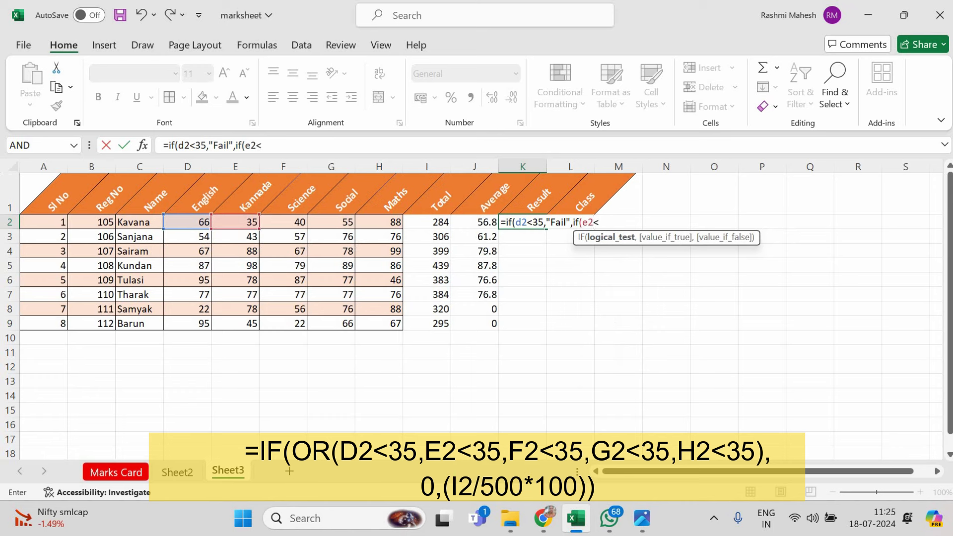
pyautogui.write('35')
pyautogui.write(',"fa')
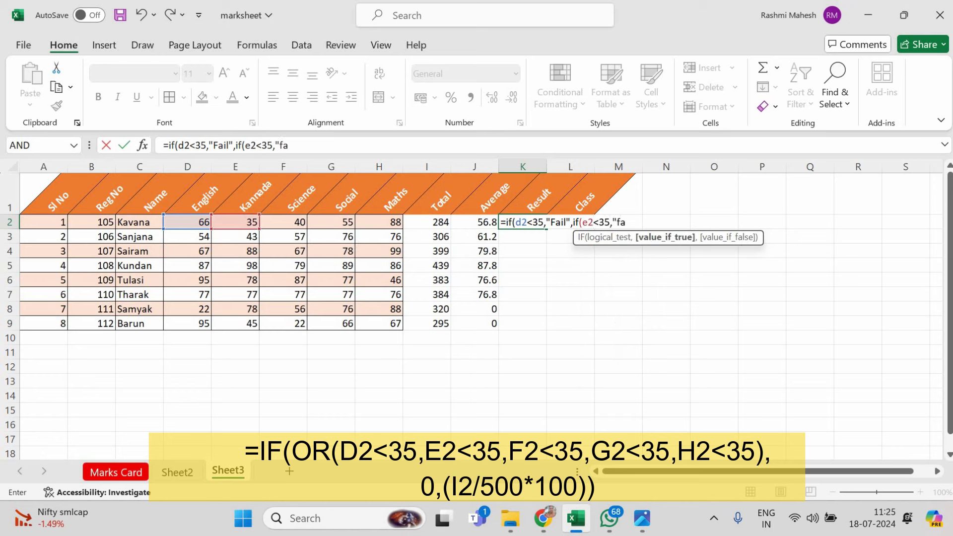
pyautogui.write('il')
pyautogui.press('BackSpace')
pyautogui.press('BackSpace')
pyautogui.press('BackSpace')
pyautogui.press('BackSpace')
pyautogui.write('Fa')
pyautogui.write('il"')
pyautogui.write(',')
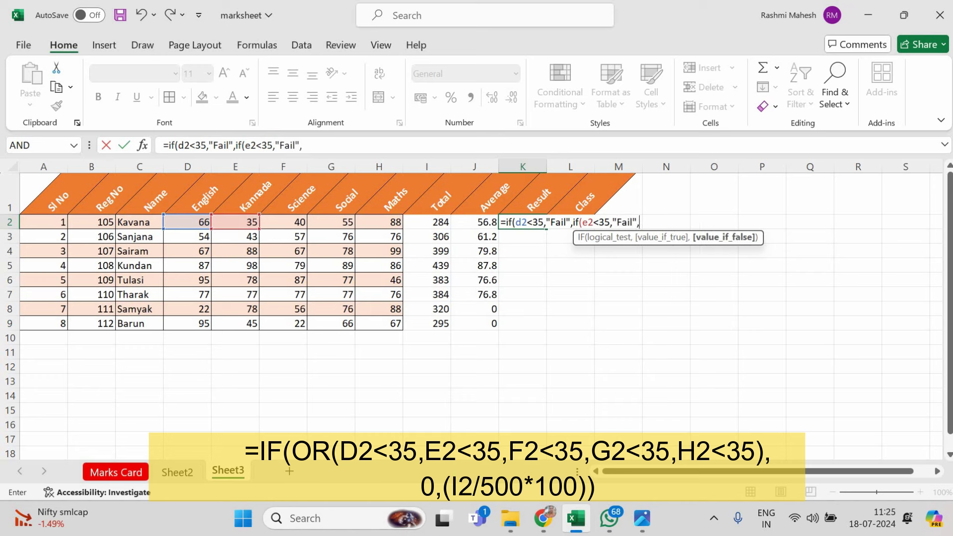
pyautogui.write('if(f')
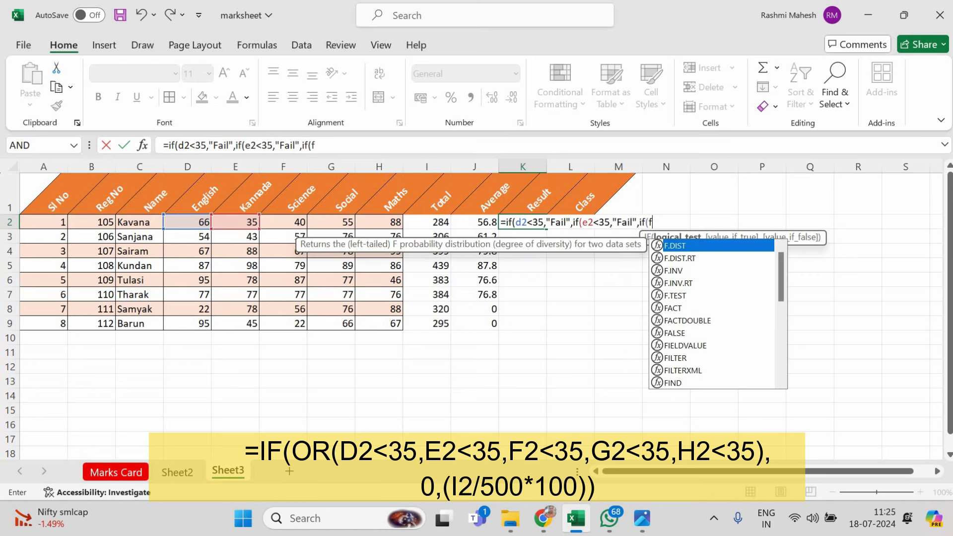
pyautogui.write('6<')
pyautogui.press('BackSpace')
pyautogui.press('BackSpace')
pyautogui.write('2<')
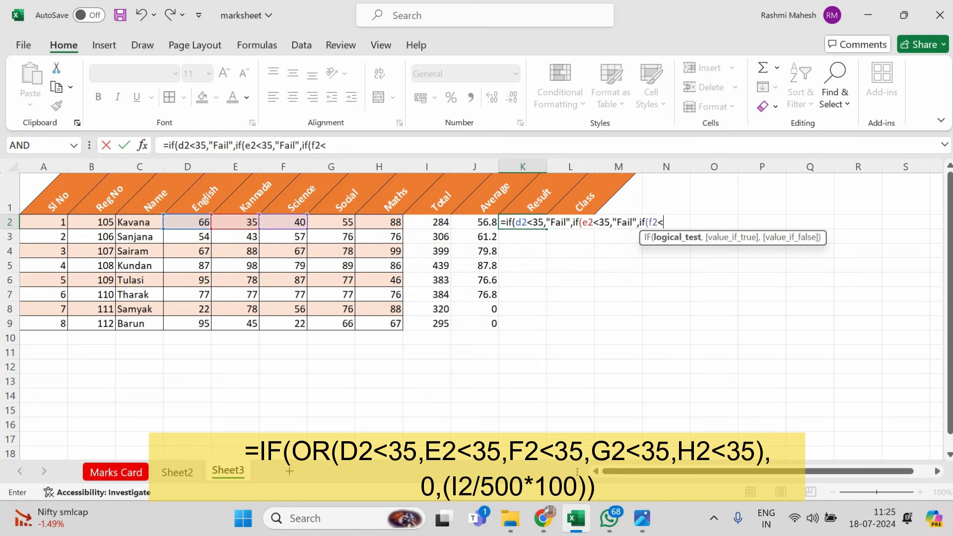
pyautogui.write('35,')
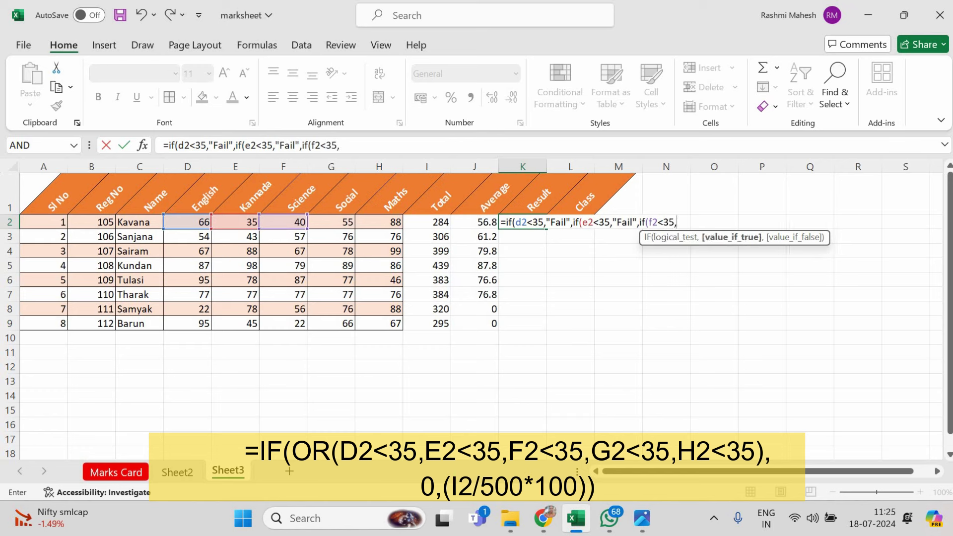
pyautogui.write('"Fail')
pyautogui.write('"')
pyautogui.write(',i')
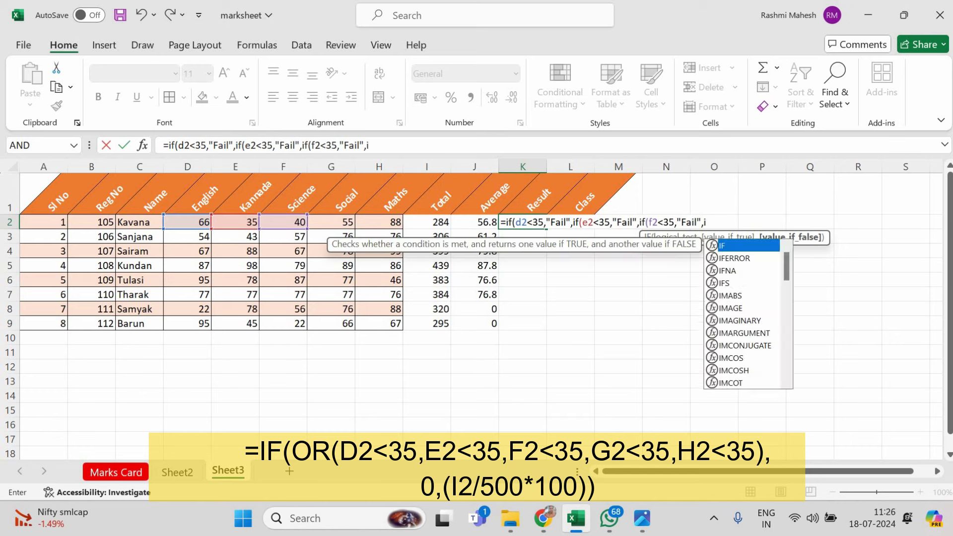
pyautogui.write('f(g2')
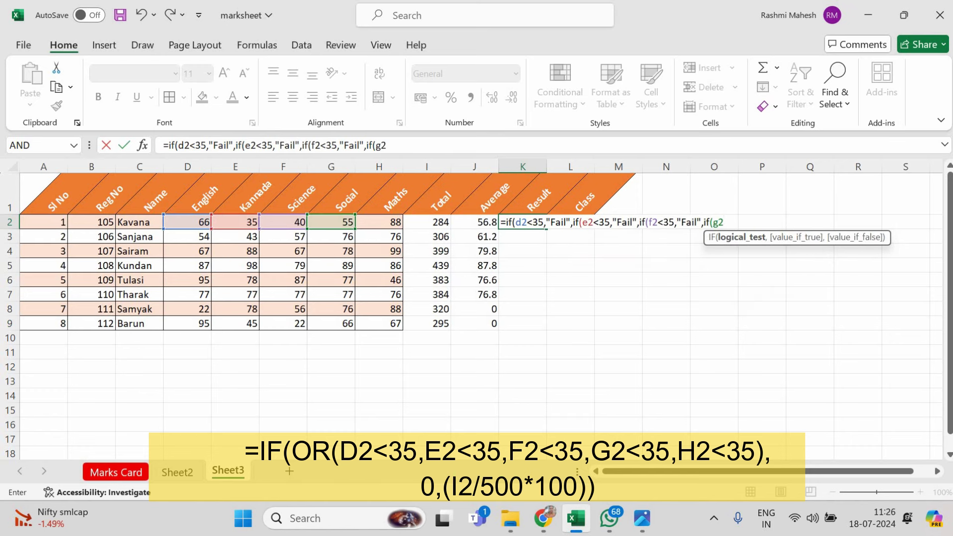
pyautogui.write('<35')
pyautogui.write(',"fail')
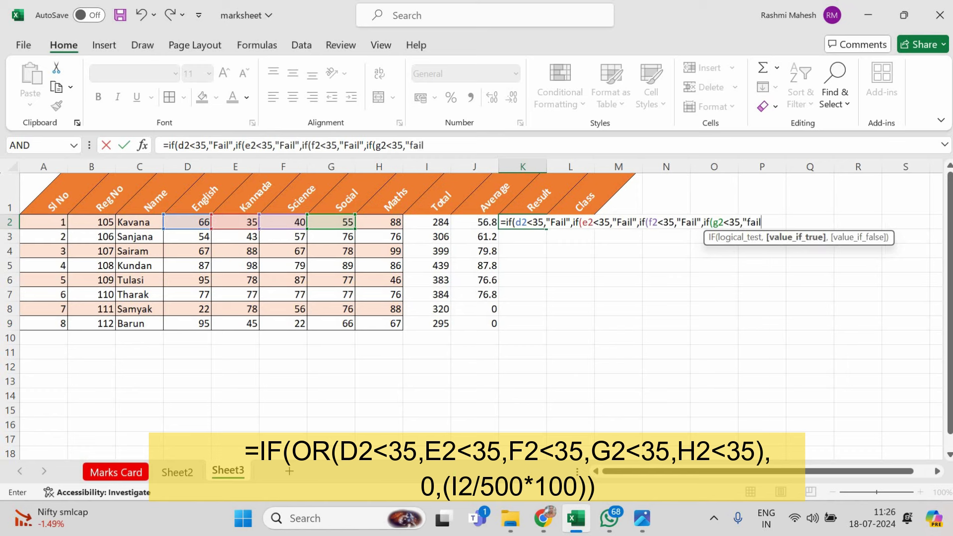
pyautogui.write('",if(')
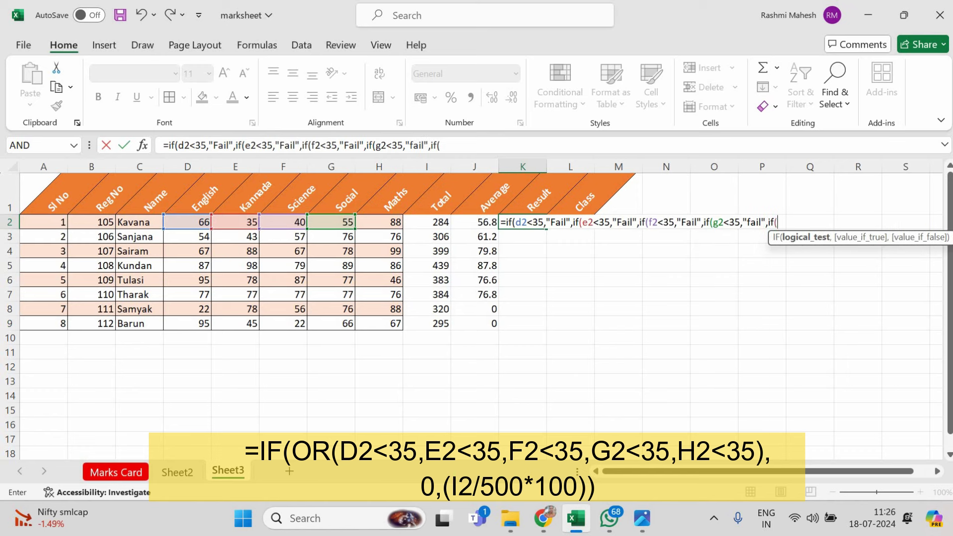
pyautogui.write('h2<')
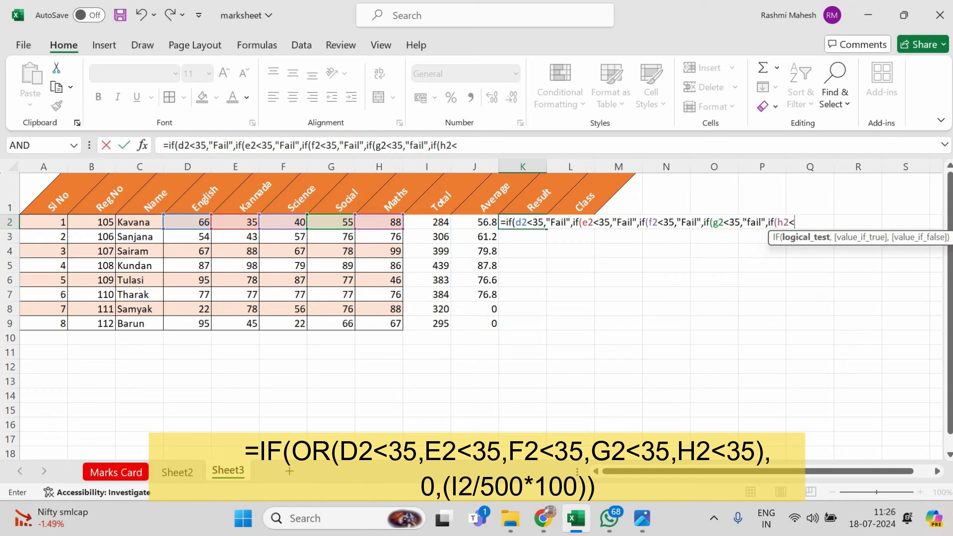
pyautogui.write('35,')
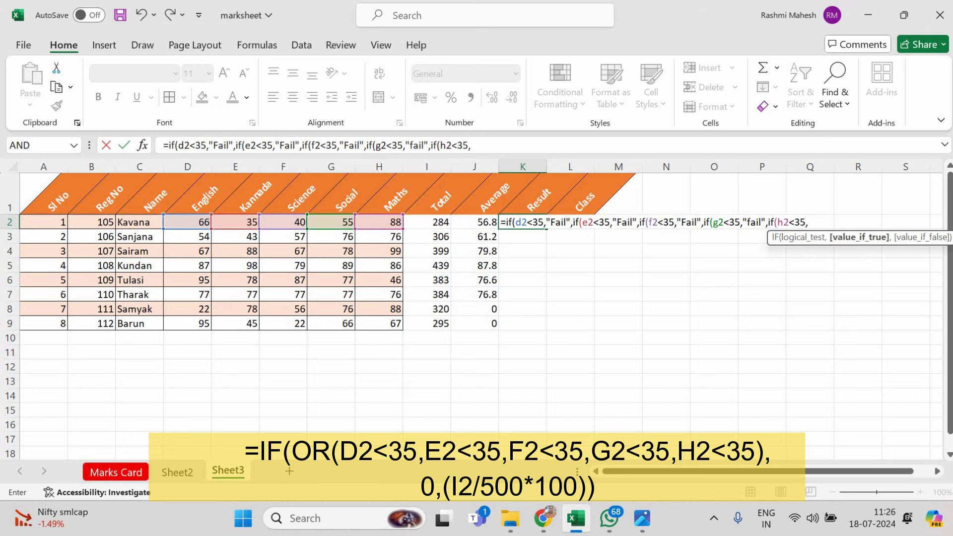
pyautogui.write('"Fail')
pyautogui.write('"')
# Correct the lowercase 'fail' to 'Fail' and finish the formula with "Pass"
pyautogui.click(750, 222)
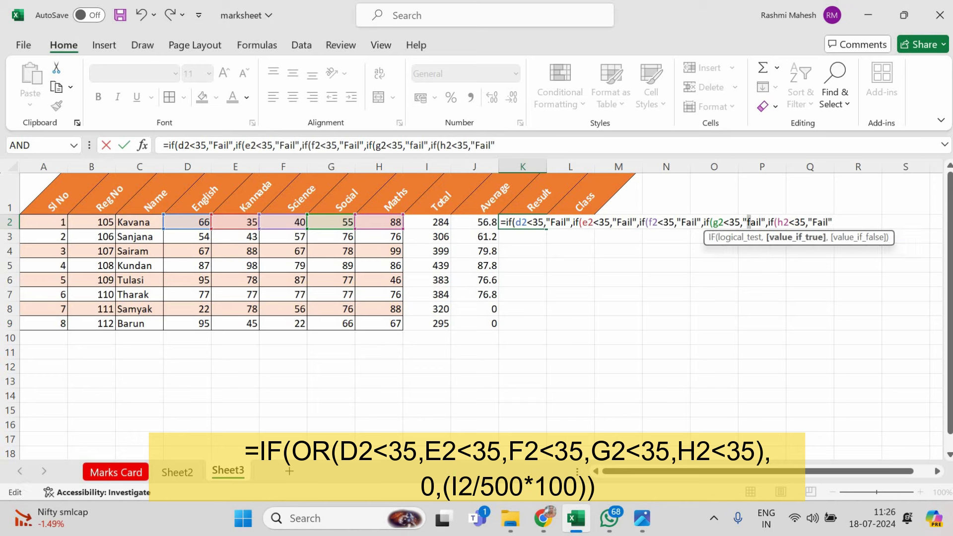
pyautogui.press('BackSpace')
pyautogui.write('F')
pyautogui.click(834, 222)
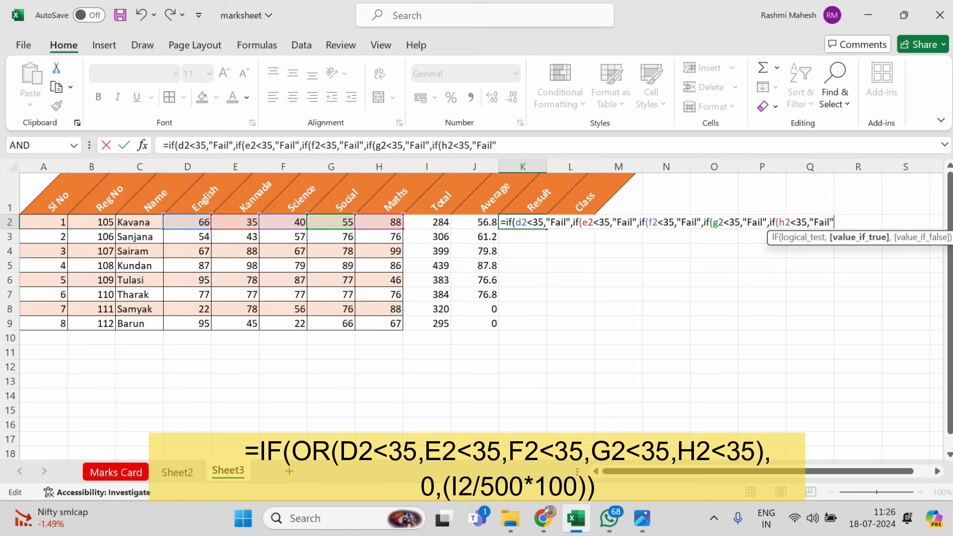
pyautogui.write(',')
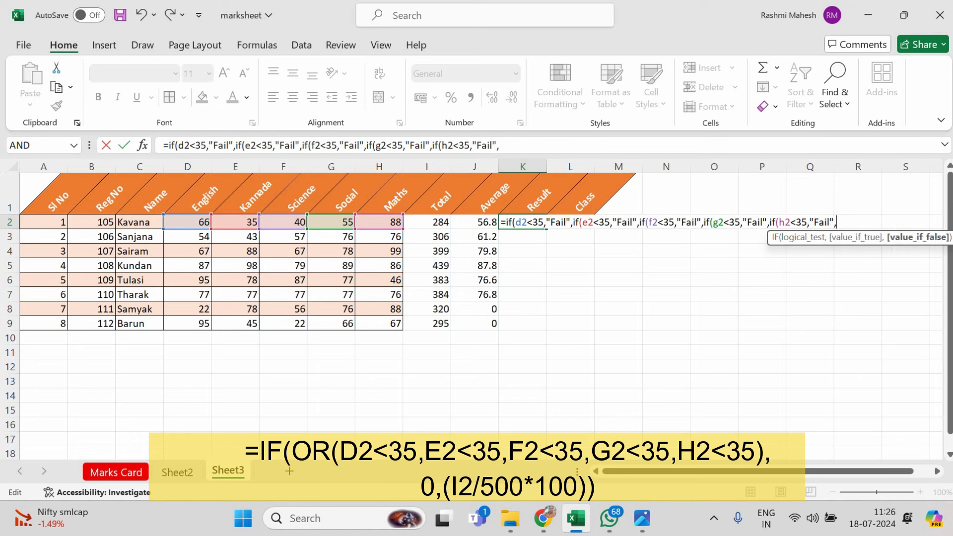
pyautogui.write('"Pass')
pyautogui.press('Return')
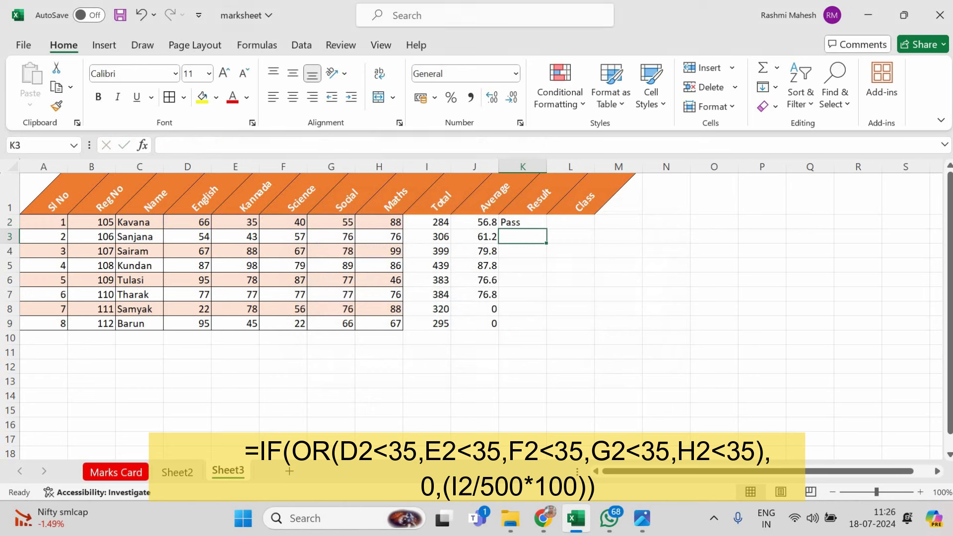
# Fill the Result formula from K2 down to K9, then test it by entering 45 in D8
pyautogui.click(523, 222)
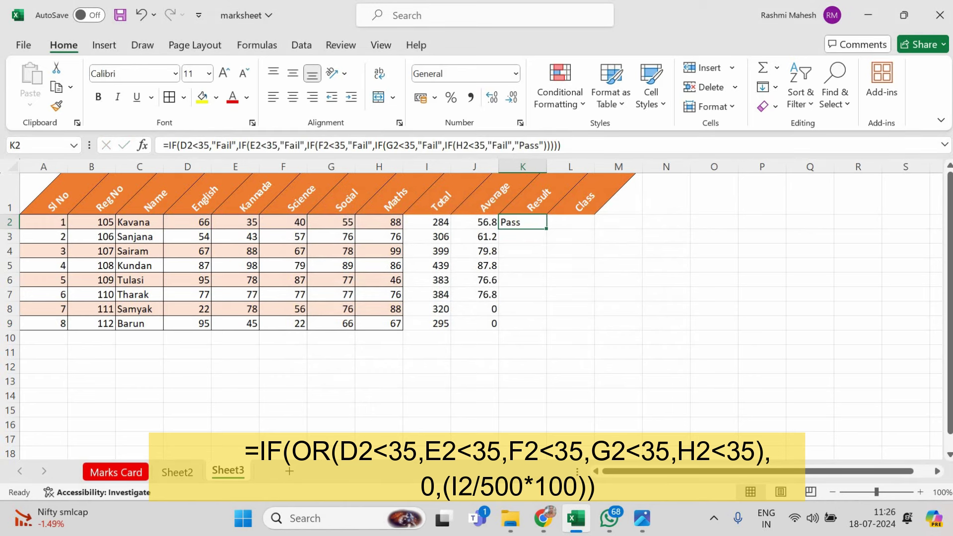
pyautogui.moveTo(546, 229)
pyautogui.mouseDown()
pyautogui.moveTo(523, 251)
pyautogui.moveTo(522, 323)
pyautogui.mouseUp()
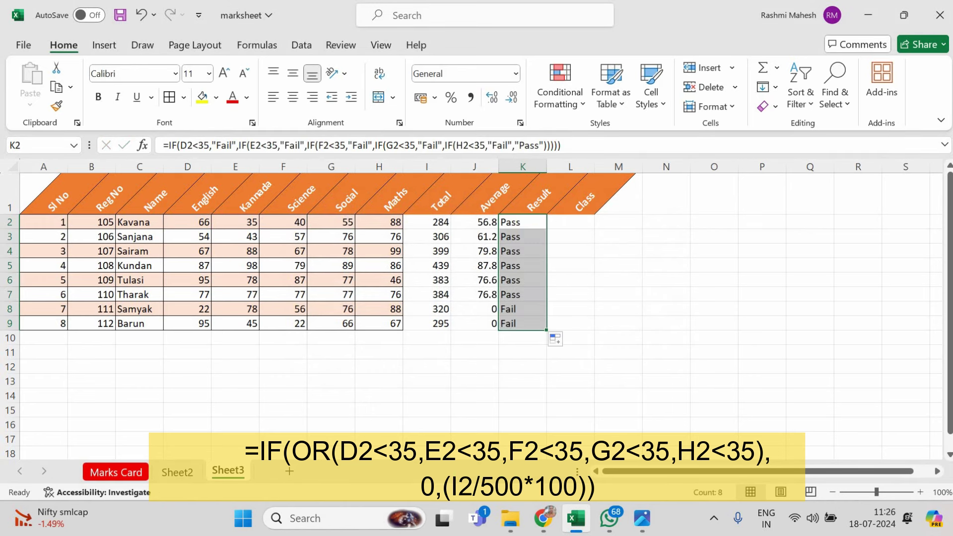
pyautogui.click(188, 309)
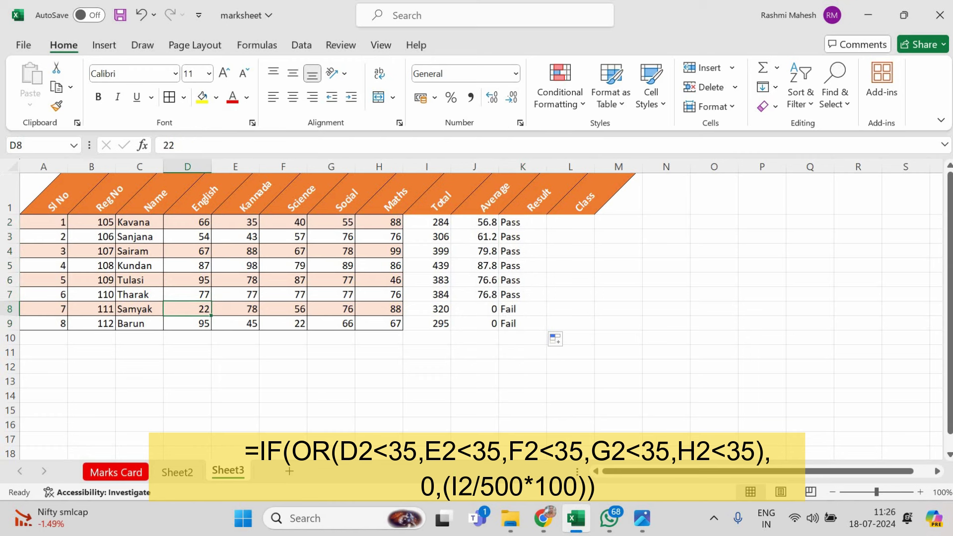
pyautogui.write('45')
pyautogui.press('Return')
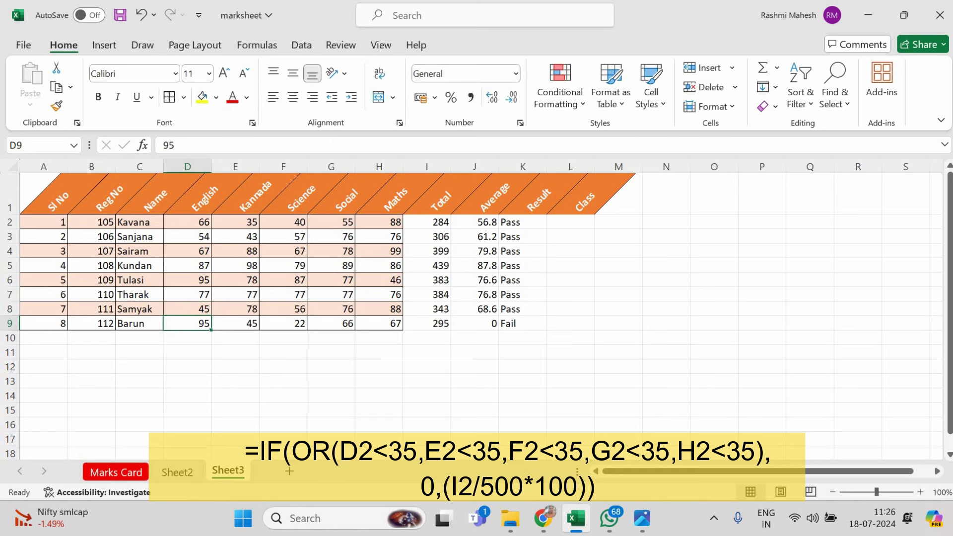
# Check the updated Result in K8 and Average in J8, then move to L2
pyautogui.click(523, 309)
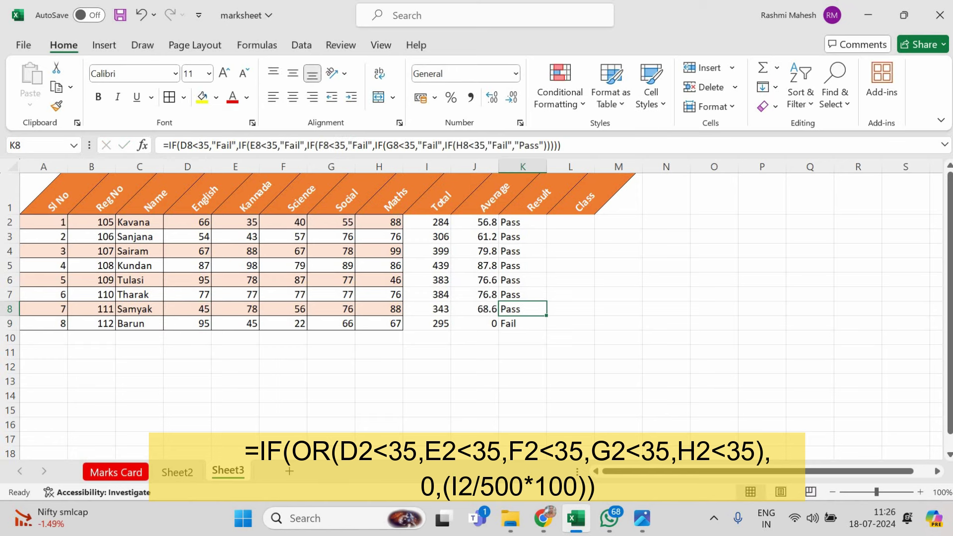
pyautogui.click(474, 309)
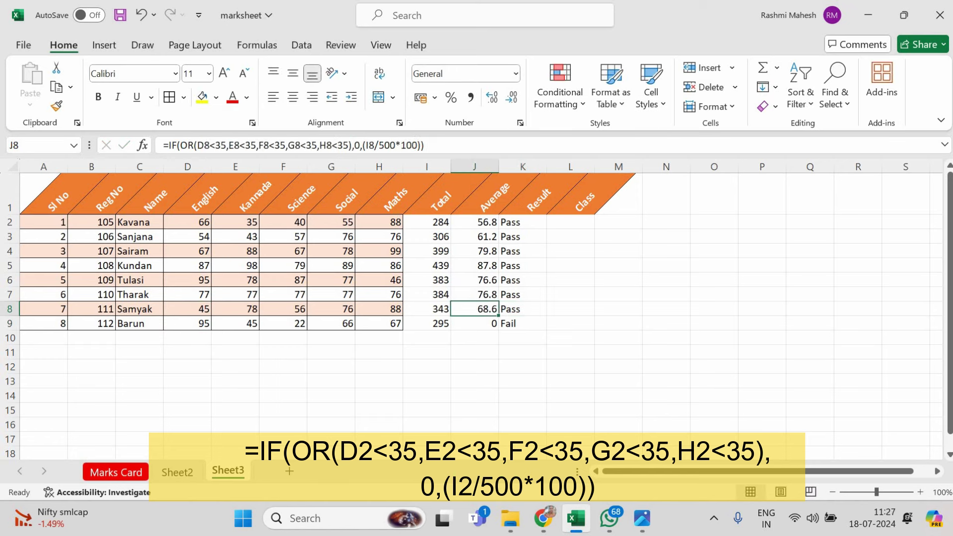
pyautogui.click(523, 309)
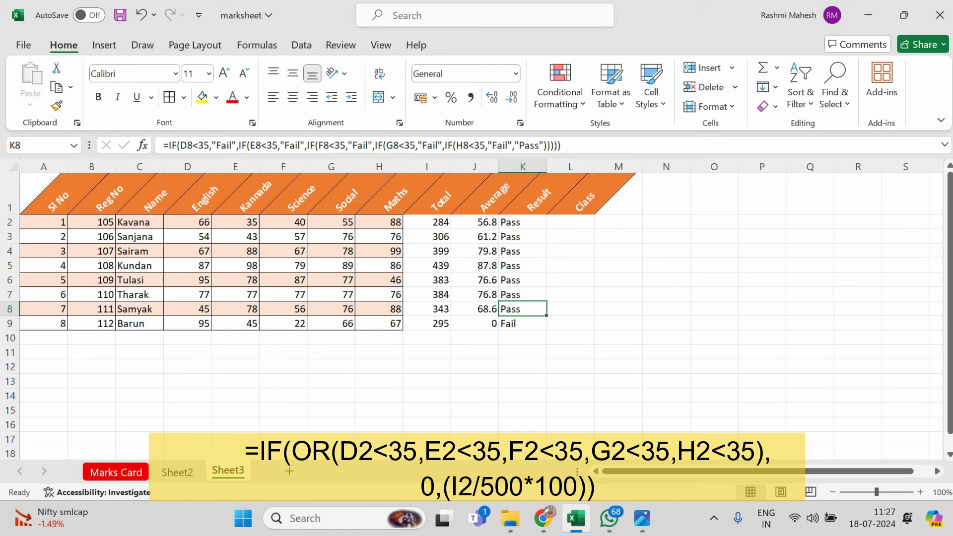
pyautogui.click(188, 309)
pyautogui.write('22')
pyautogui.click(571, 221)
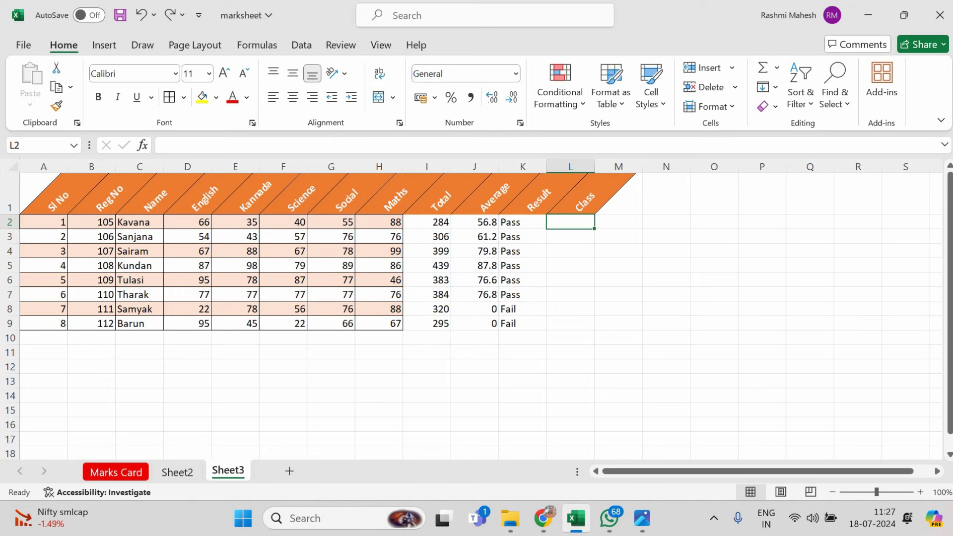
# Type a nested IF in L2 on the J2 average: Distinction at 86, I at 60, II at 50, III at 35
pyautogui.write('=if')
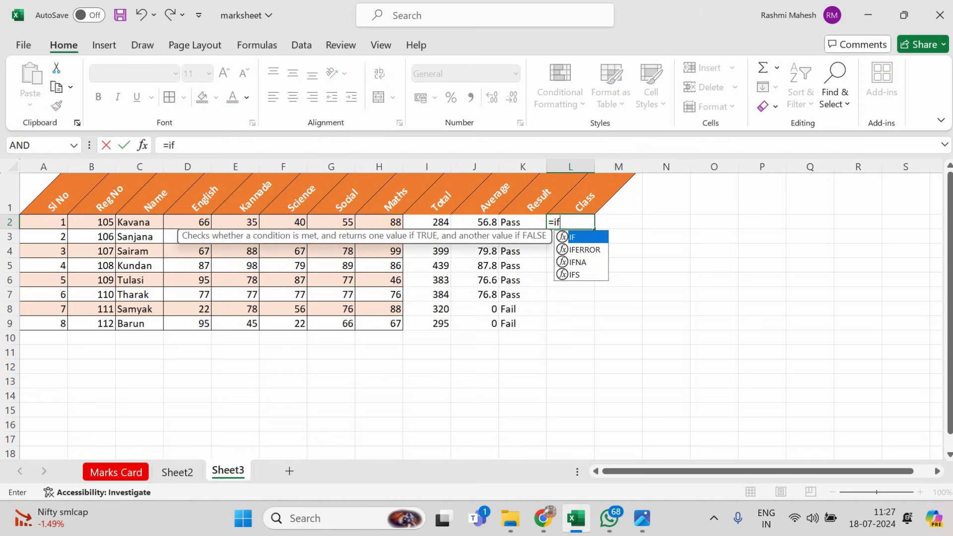
pyautogui.write('(')
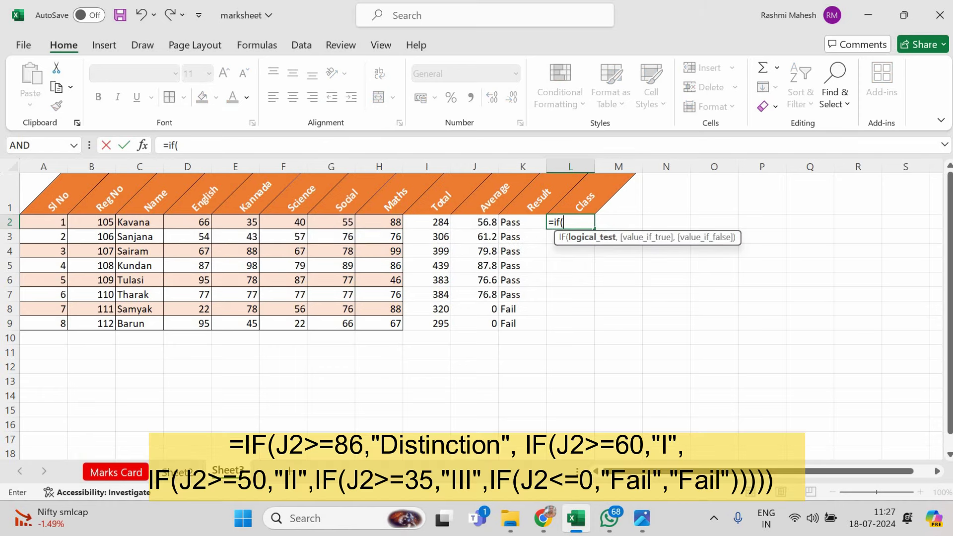
pyautogui.click(474, 222)
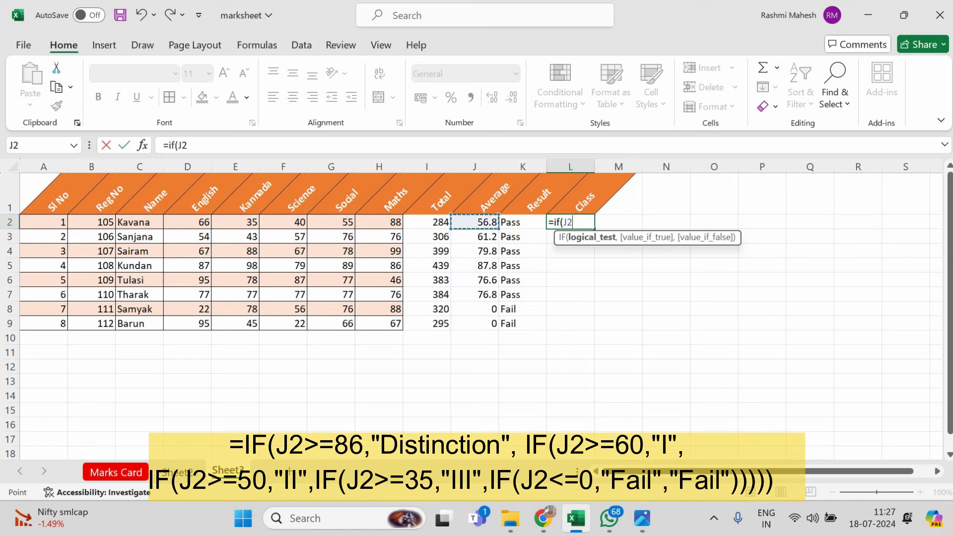
pyautogui.write('>=')
pyautogui.write('86')
pyautogui.write(',"D')
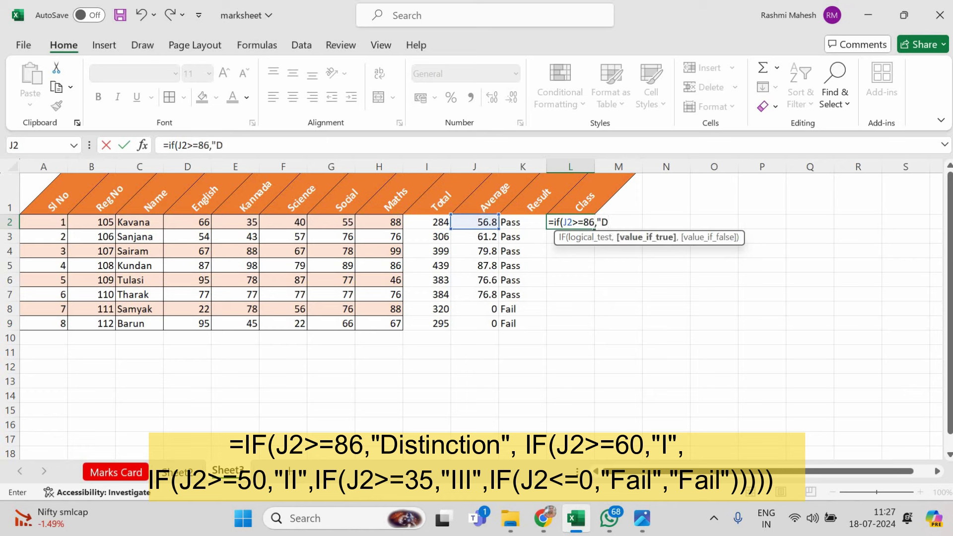
pyautogui.write('istinctio')
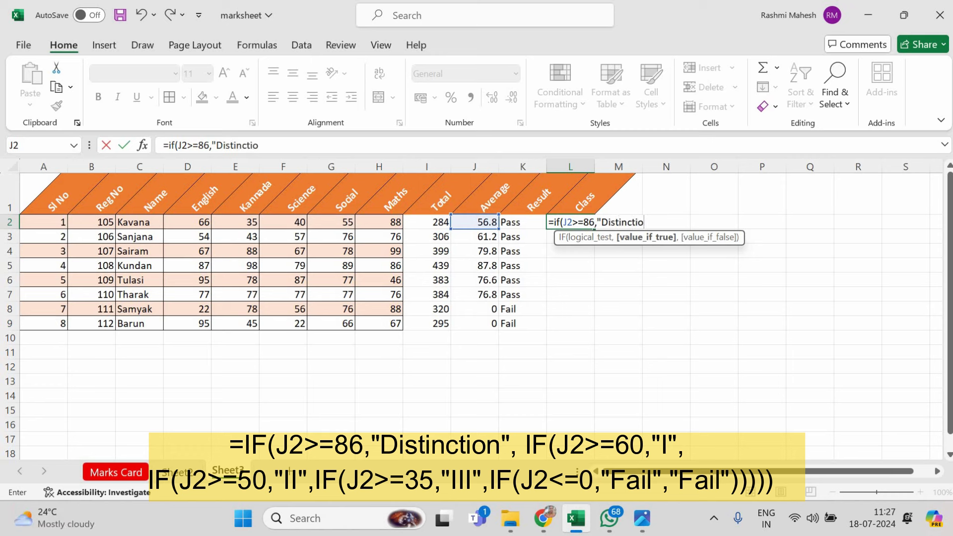
pyautogui.write('n"')
pyautogui.write(',')
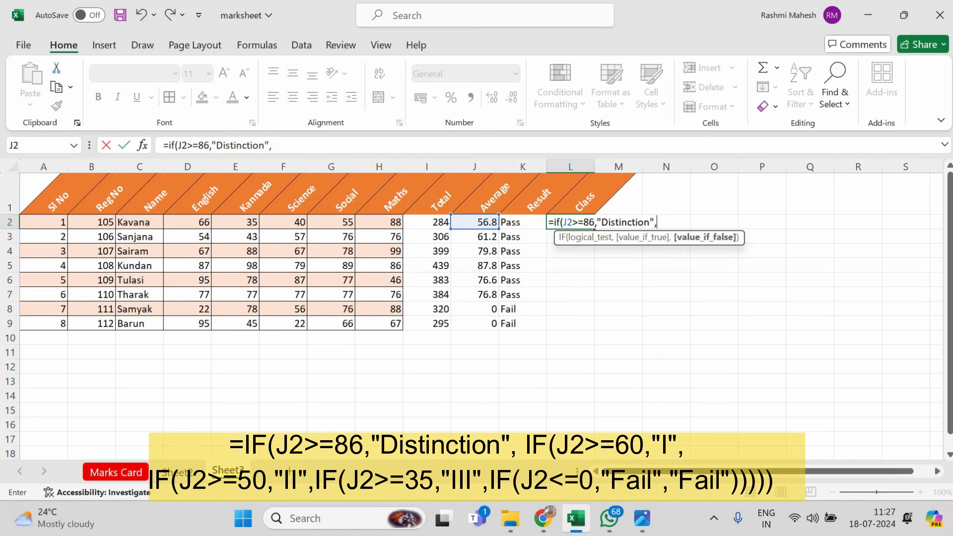
pyautogui.write(' if(')
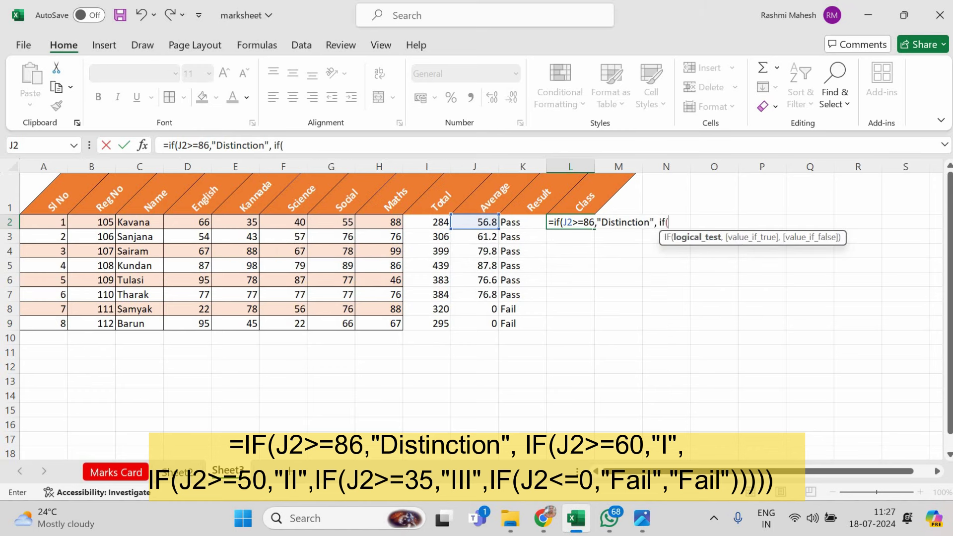
pyautogui.write('J2')
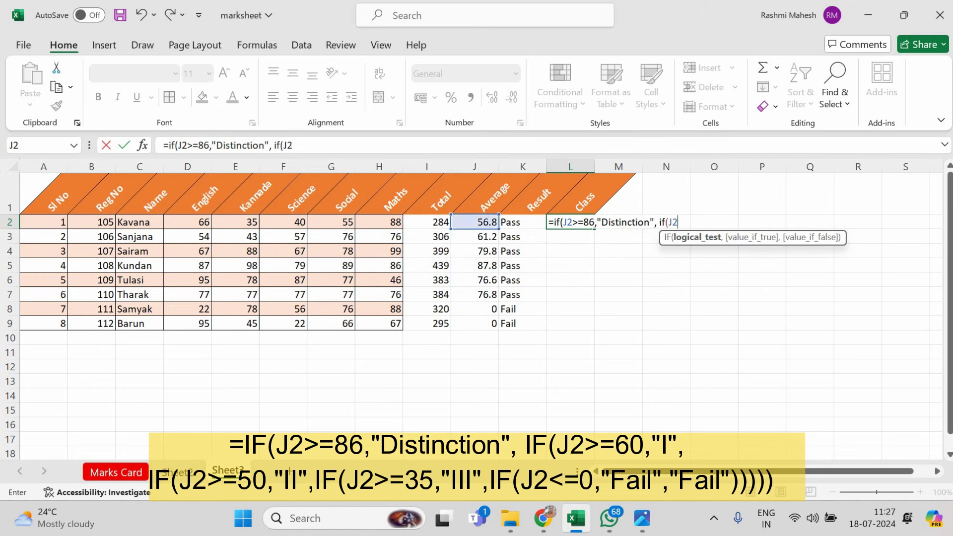
pyautogui.write('>=60')
pyautogui.write(',')
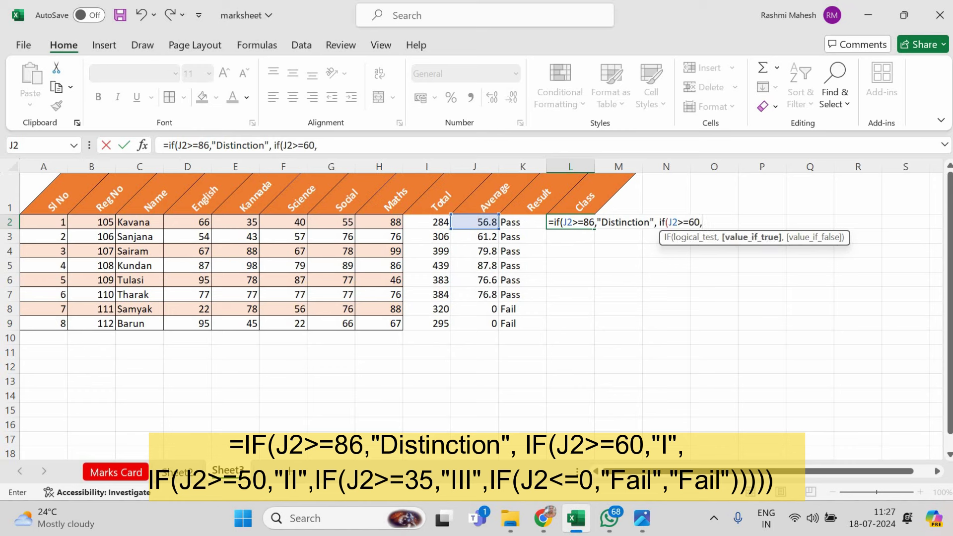
pyautogui.write('"I')
pyautogui.write('",')
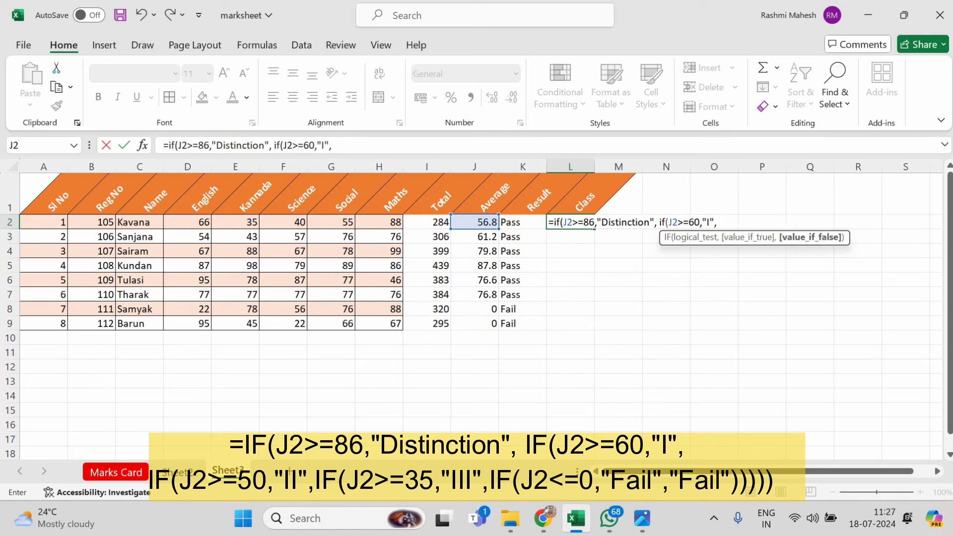
pyautogui.write(' if(j')
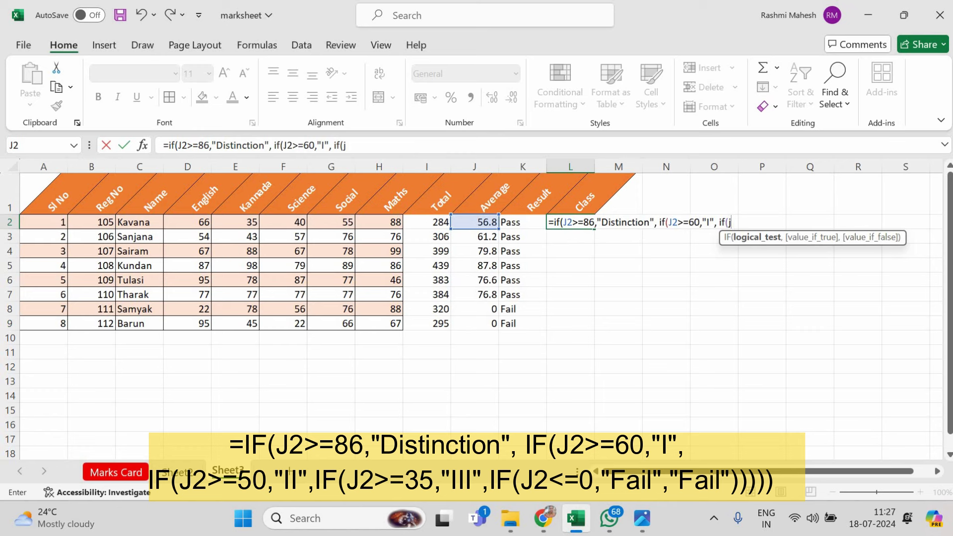
pyautogui.write('2>=50')
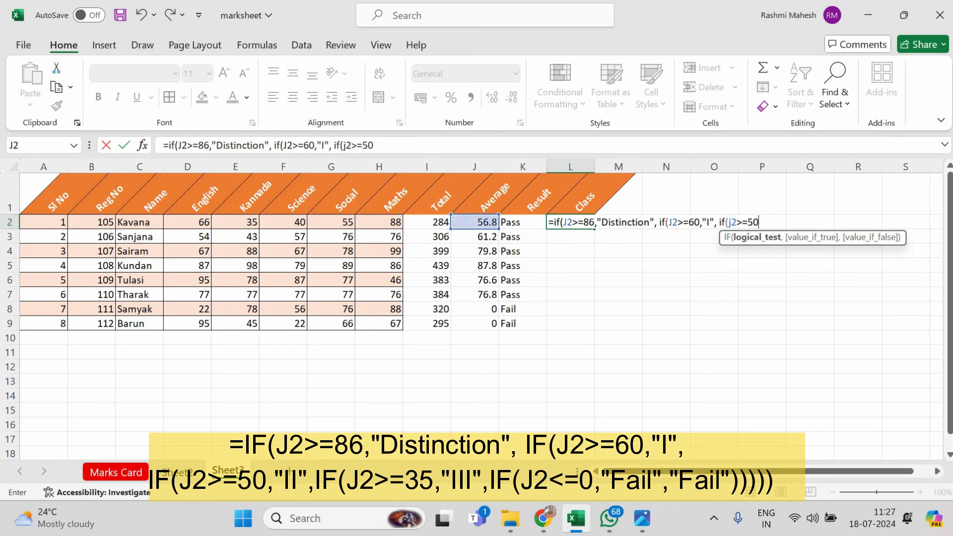
pyautogui.write(',"')
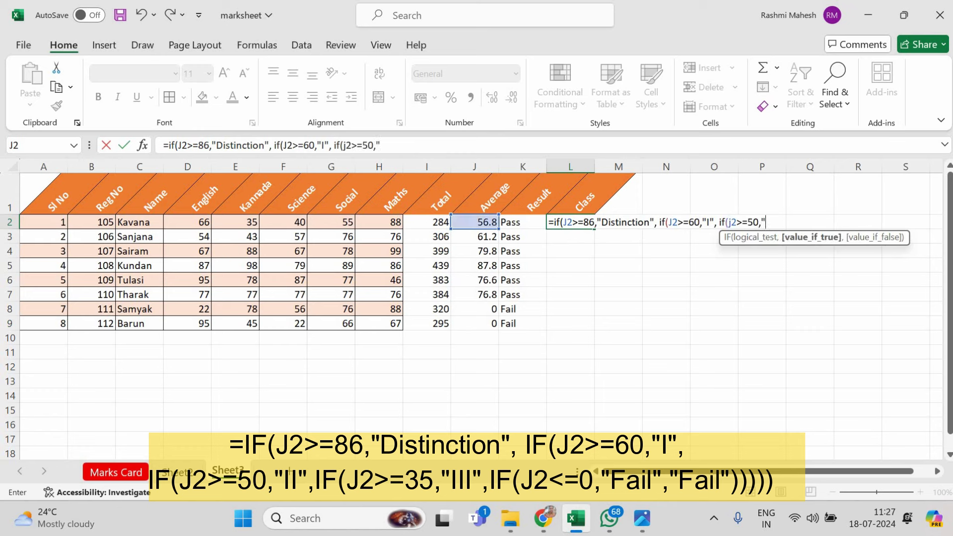
pyautogui.write('II"')
pyautogui.write(',i')
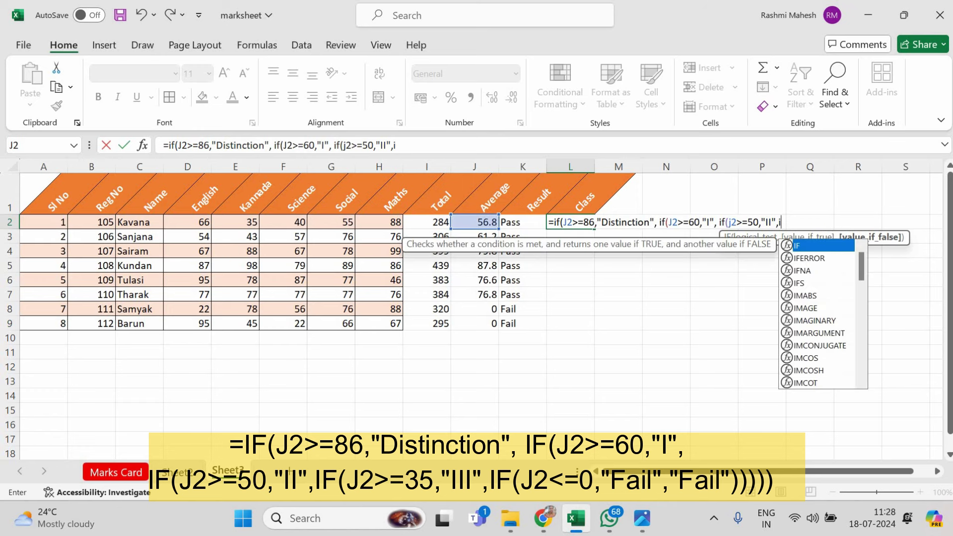
pyautogui.write('f(j')
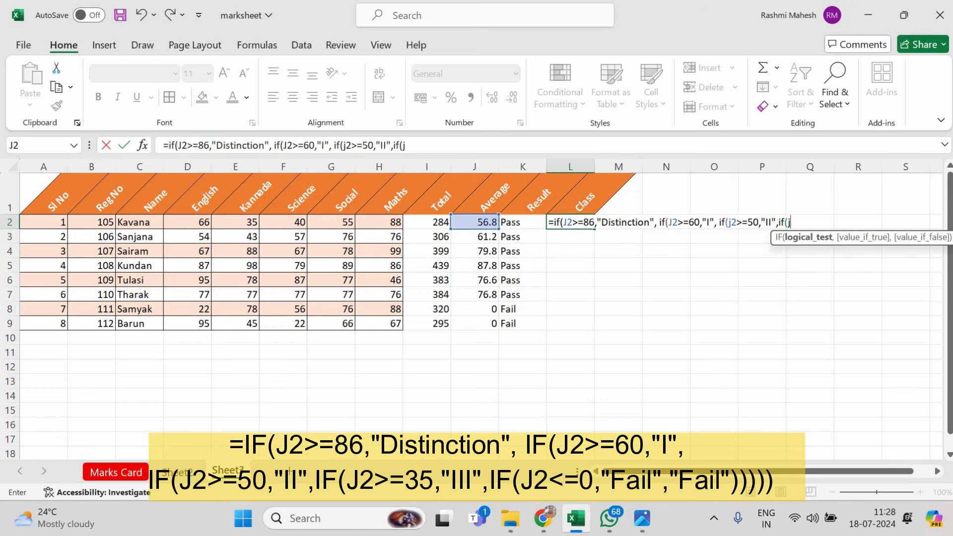
pyautogui.write('2>')
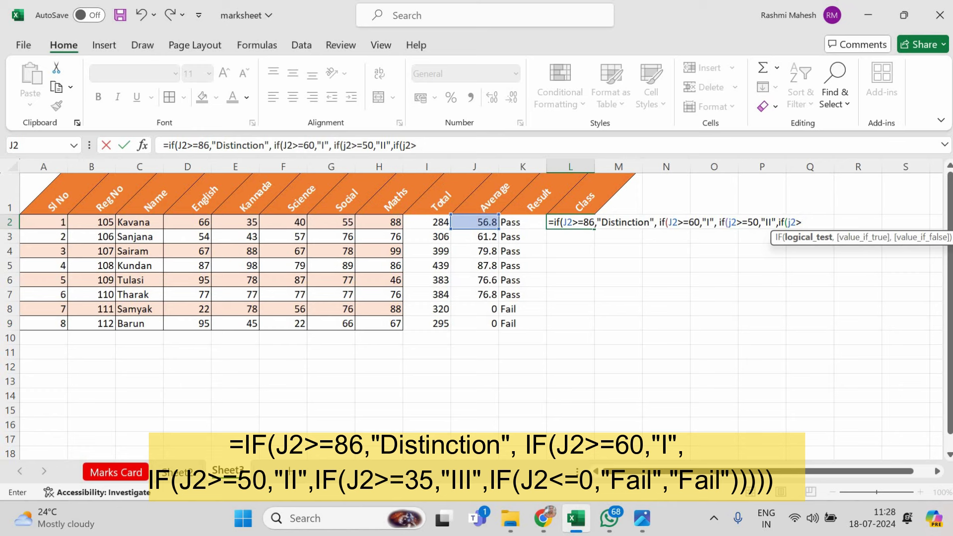
pyautogui.write('=3')
pyautogui.write('5')
pyautogui.write(',"III')
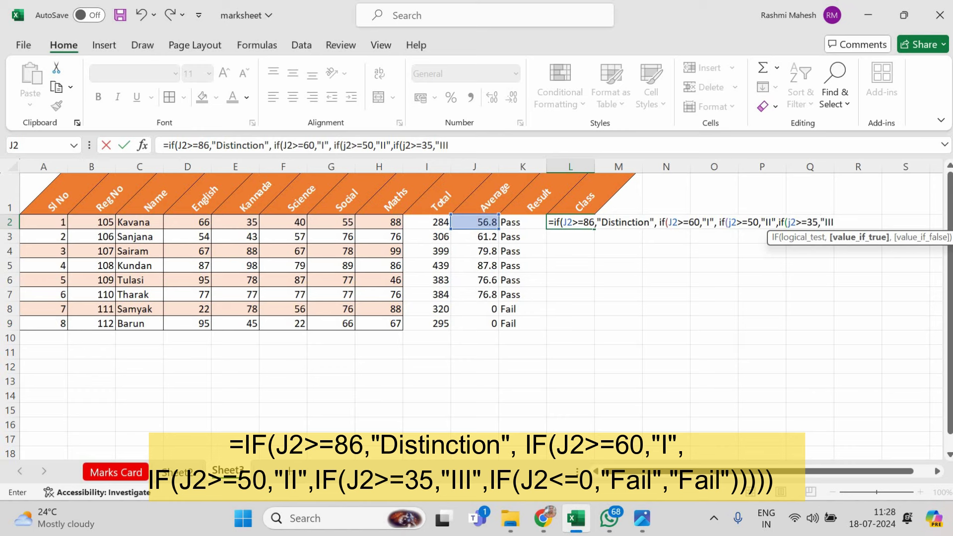
pyautogui.write('"')
pyautogui.write(',if(')
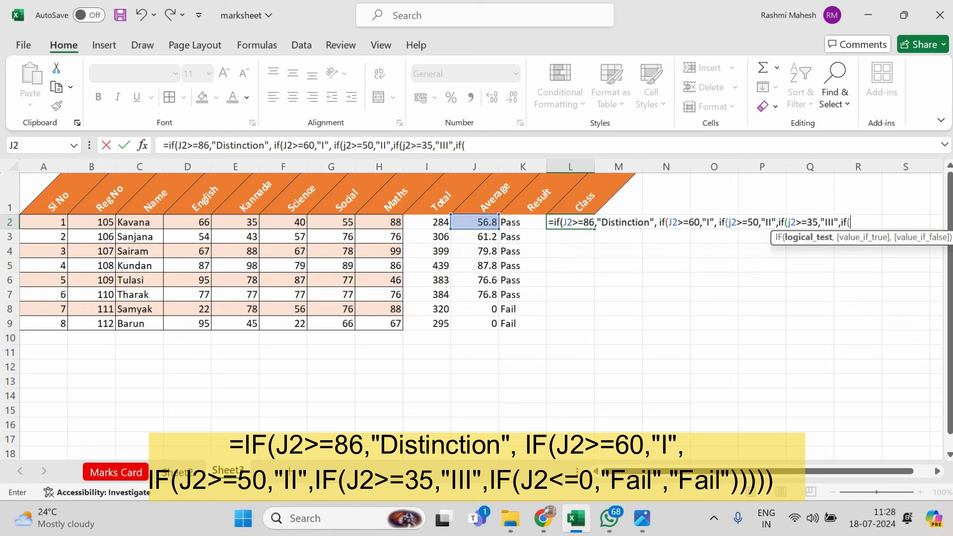
pyautogui.write('j')
pyautogui.write('2<=')
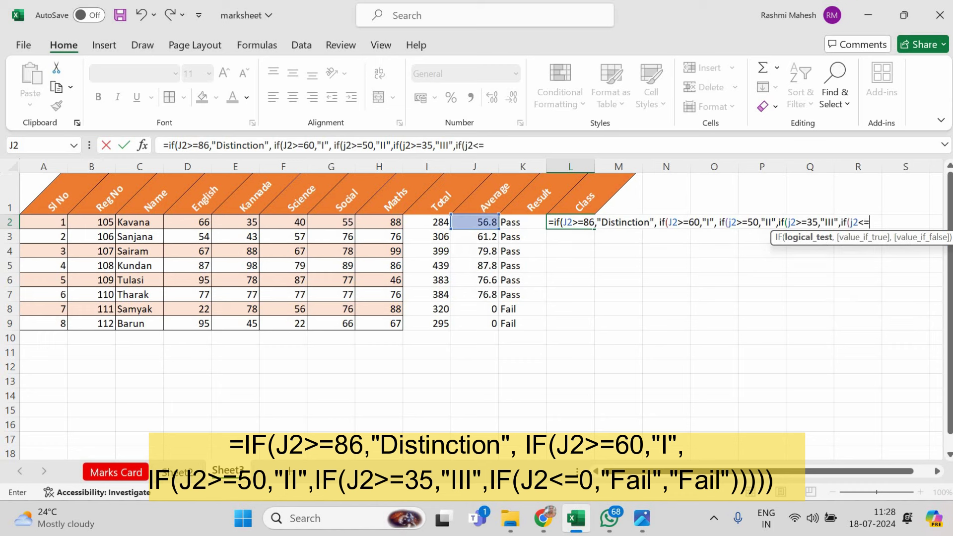
pyautogui.write('0')
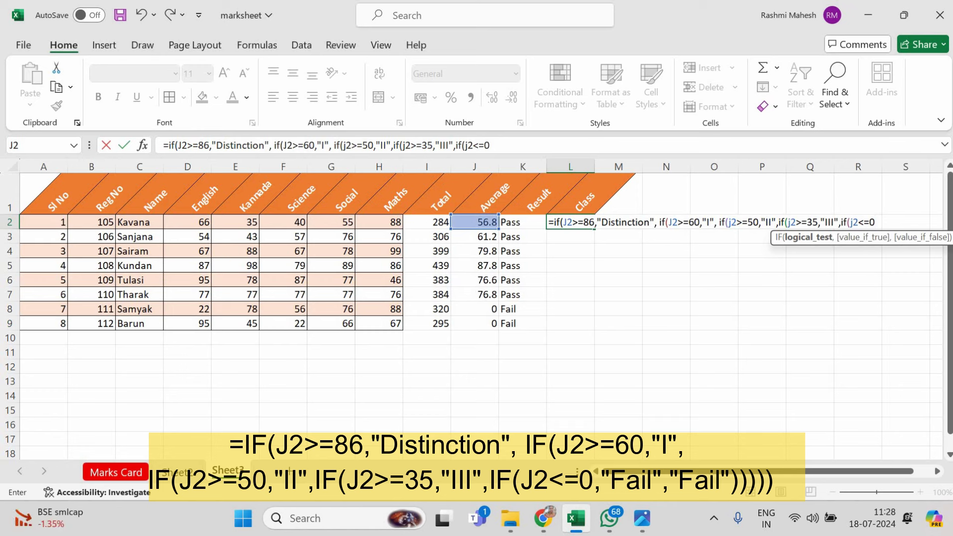
# Finish the L2 formula with "Fail" as the last two results and close all the brackets
pyautogui.write(',"')
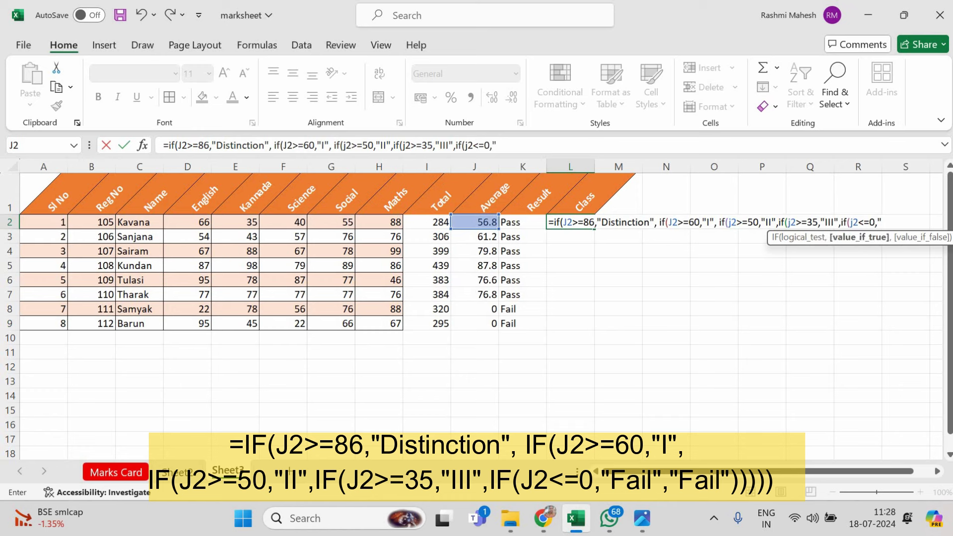
pyautogui.write('Fail"')
pyautogui.write(',"')
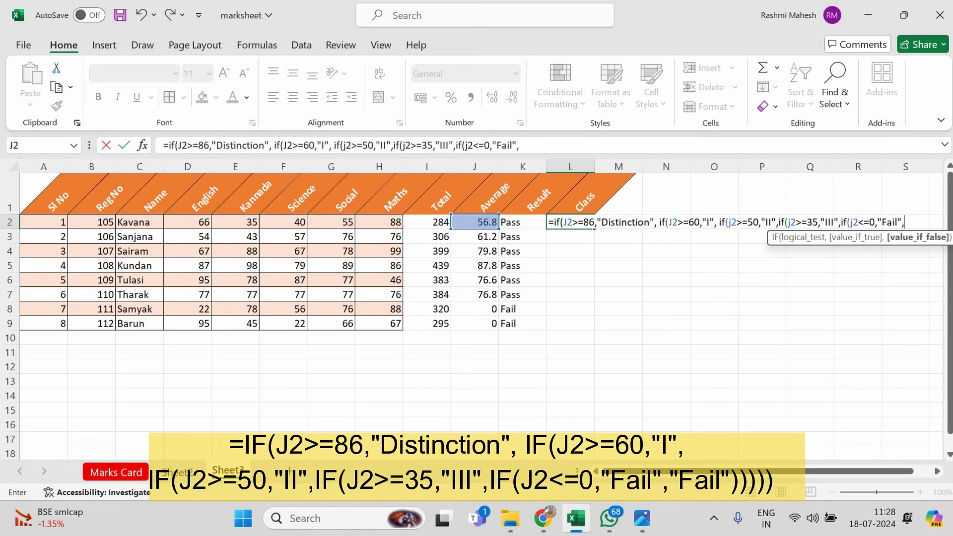
pyautogui.write('Fail')
pyautogui.write('"')
pyautogui.write('))')
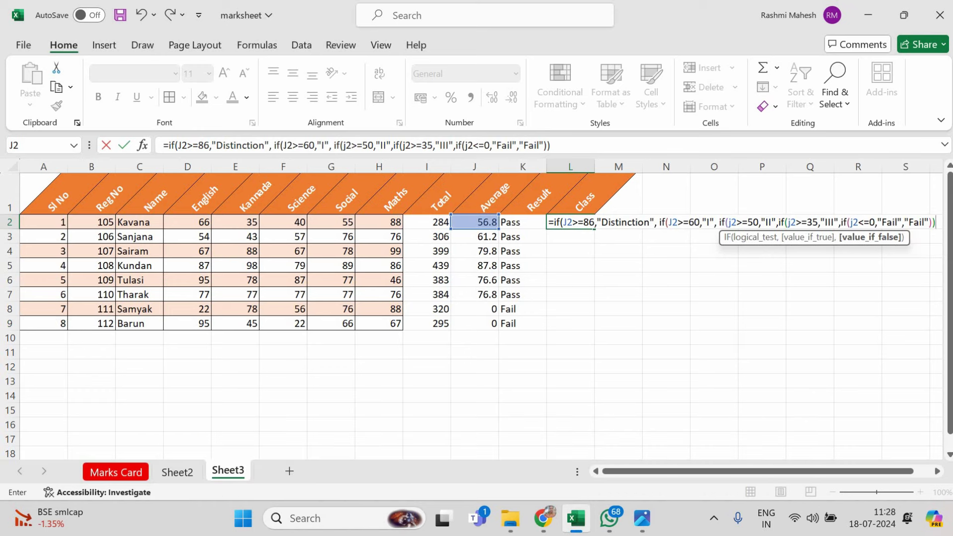
pyautogui.write('))')
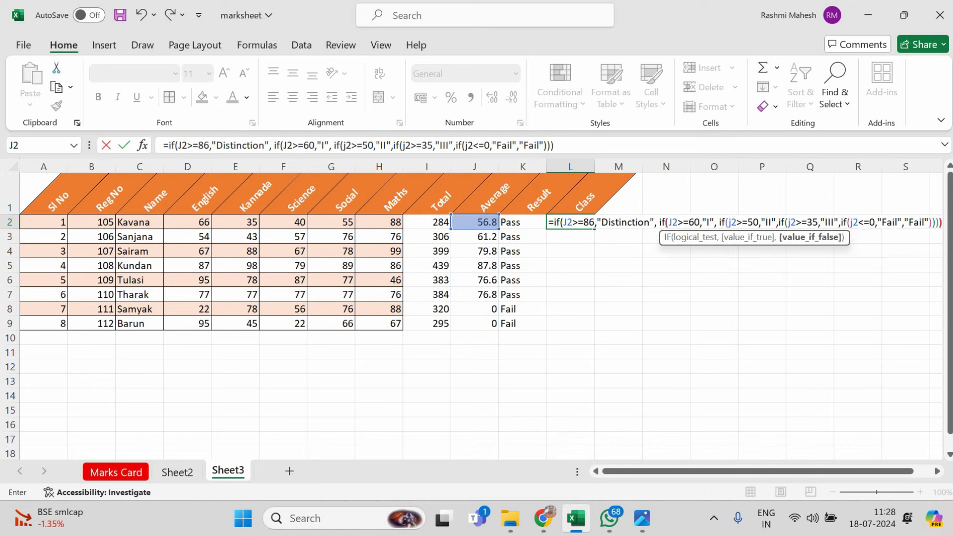
pyautogui.write(')')
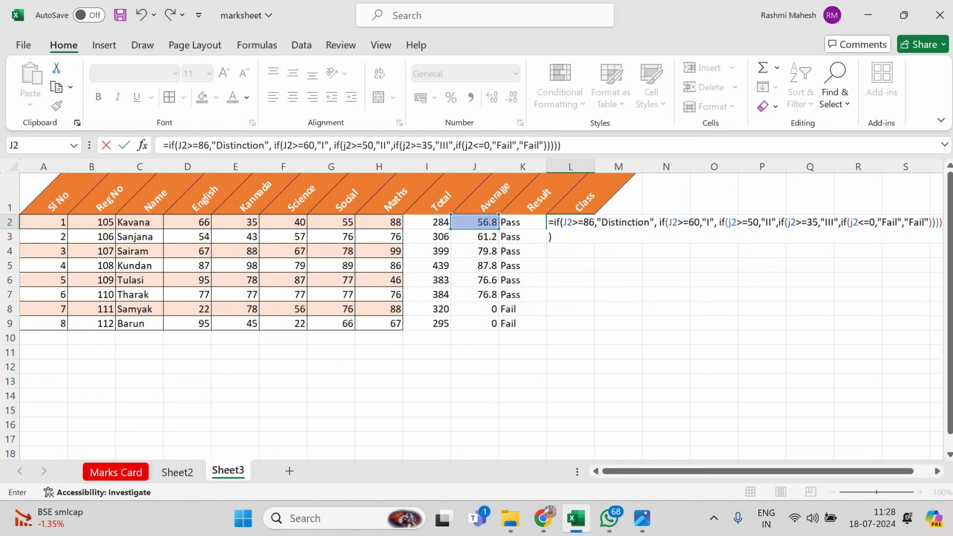
# Enter the class formula in L2 and fill it down to L9 for all eight students
pyautogui.press('Return')
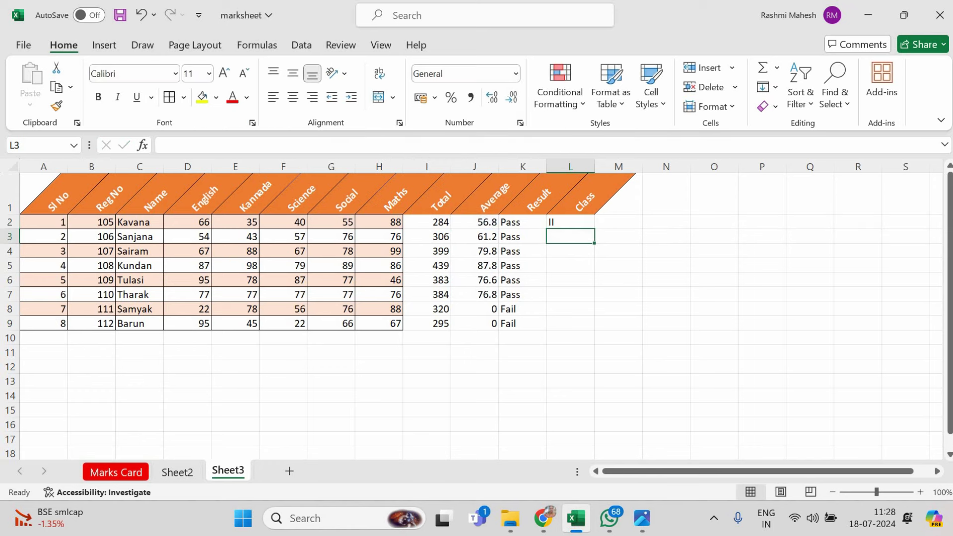
pyautogui.click(571, 222)
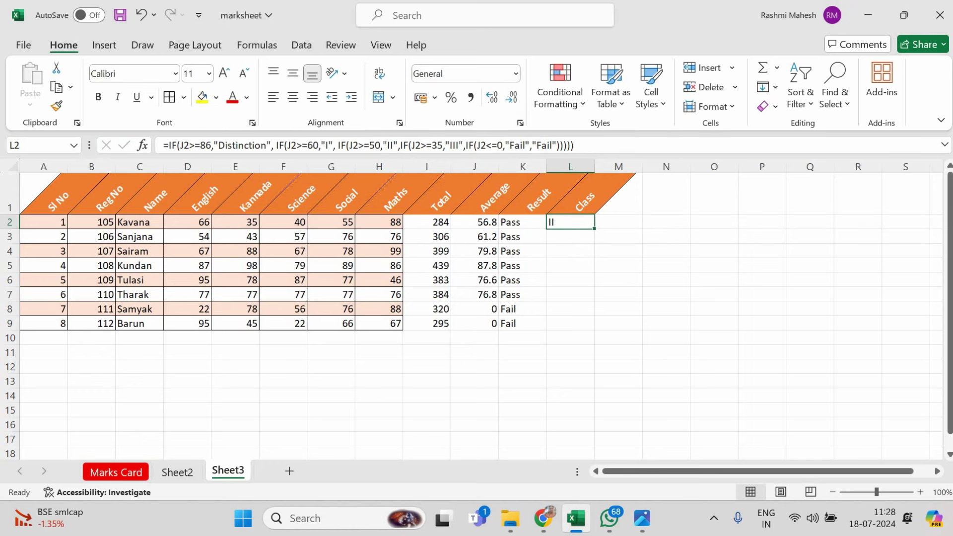
pyautogui.moveTo(595, 229); pyautogui.dragTo(571, 323)
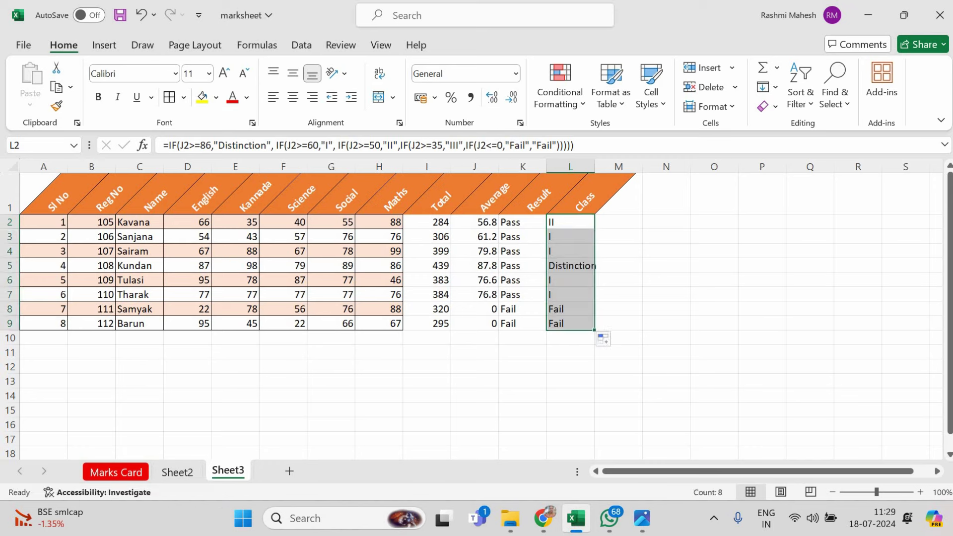
pyautogui.click(571, 323)
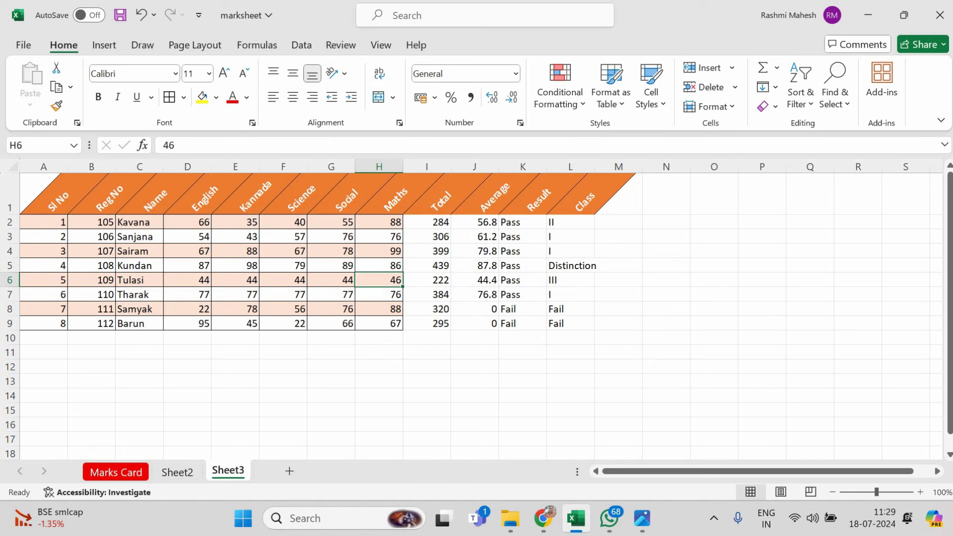
pyautogui.click(571, 222)
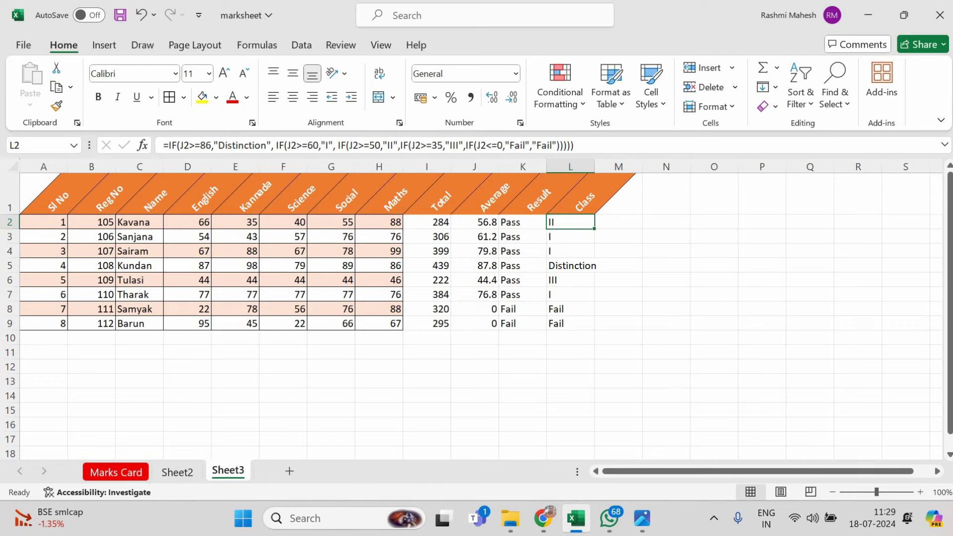
pyautogui.click(903, 15)
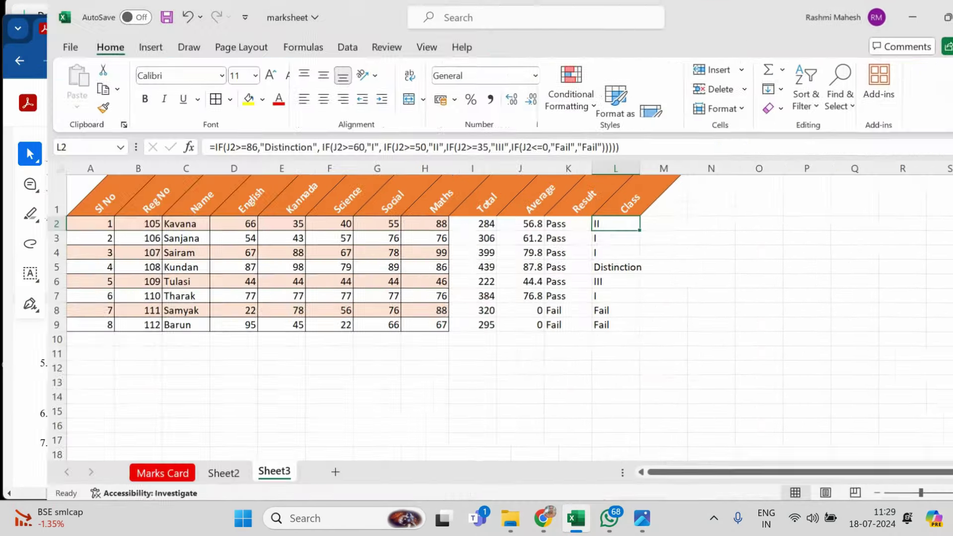
pyautogui.click(945, 34)
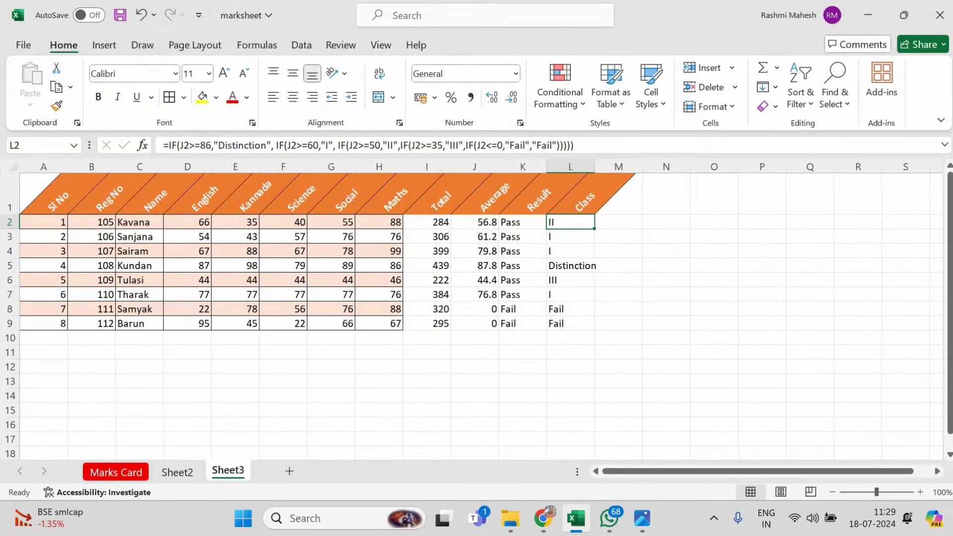